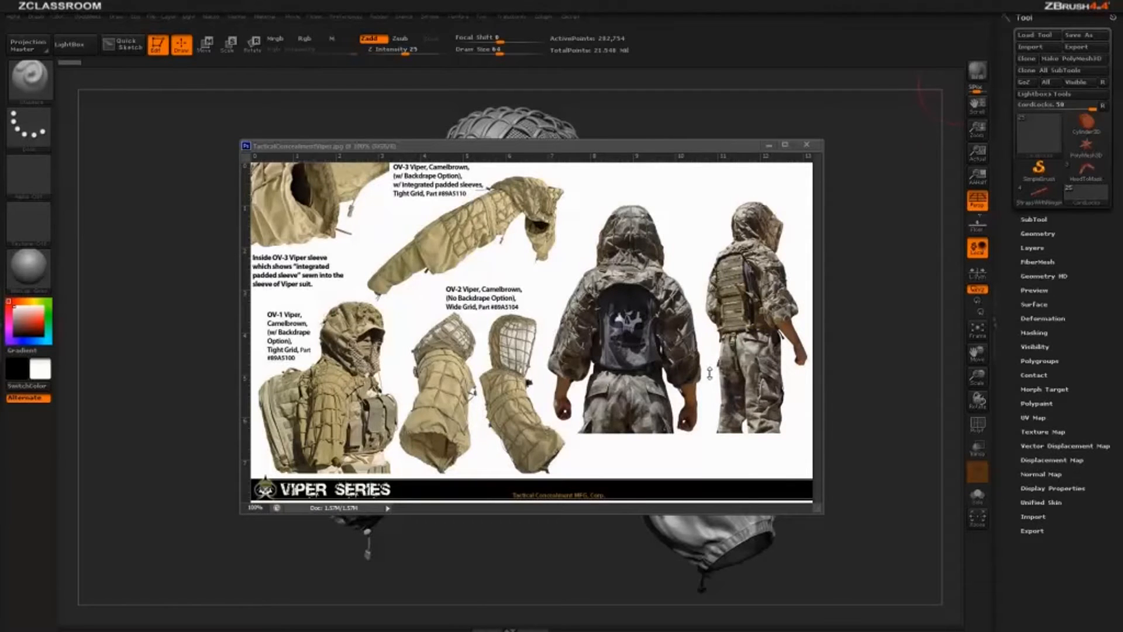
- Study the Viper Series reference image and inspect the hood and sleeves model from several angles
click(727, 56)
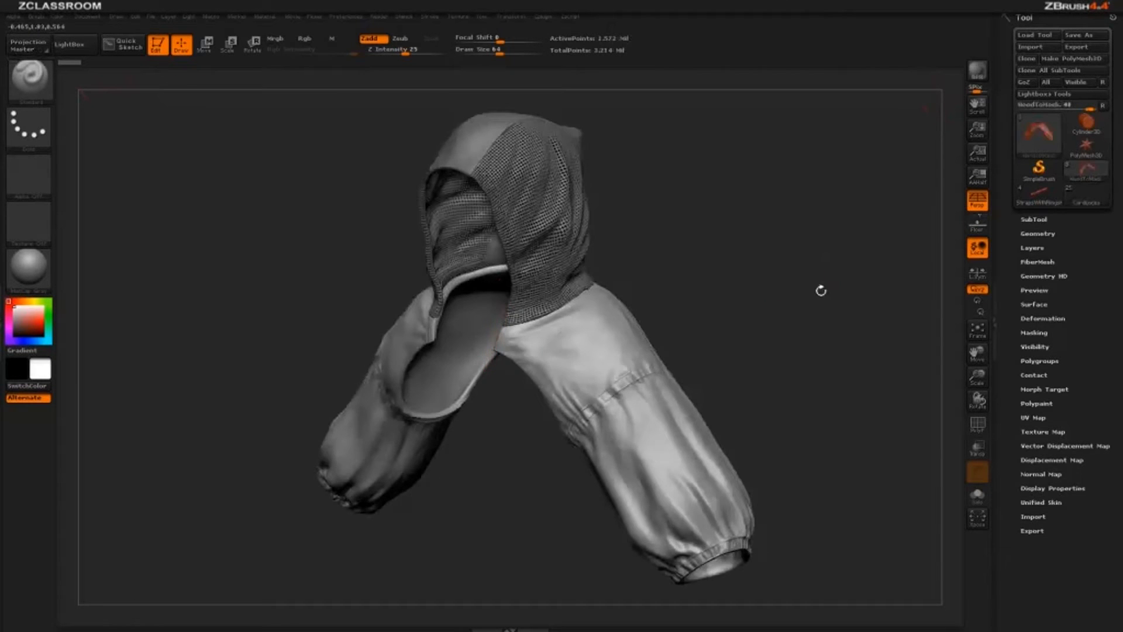
mouse_move(821, 291)
mouse_down()
mouse_move(845, 290)
mouse_move(820, 303)
mouse_move(866, 336)
mouse_move(837, 303)
mouse_up()
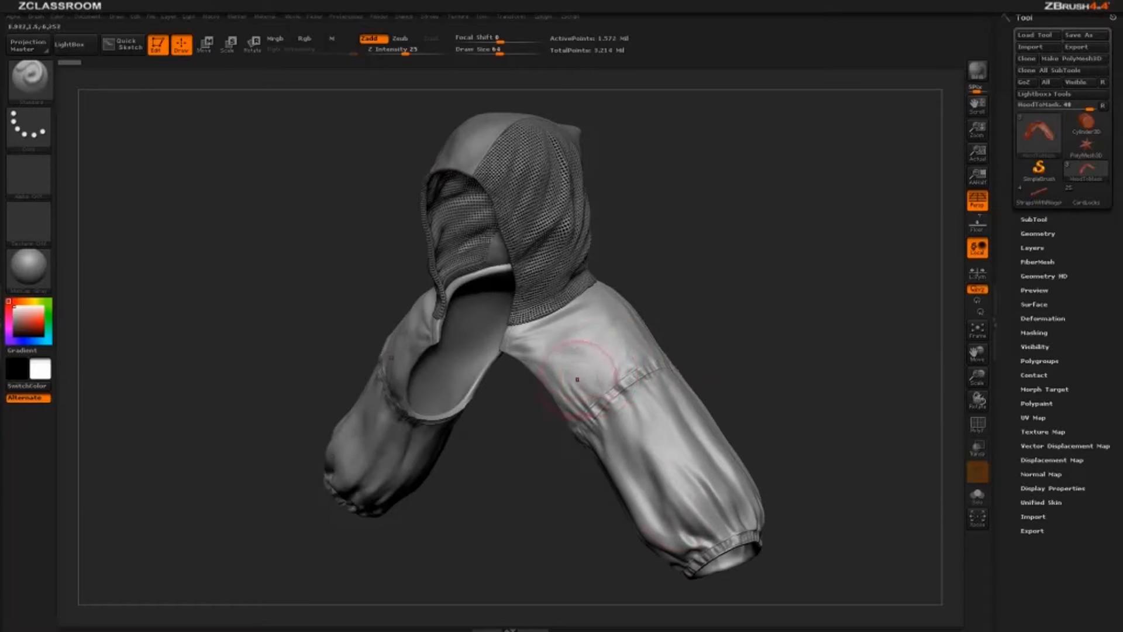
drag(735, 348, 647, 421)
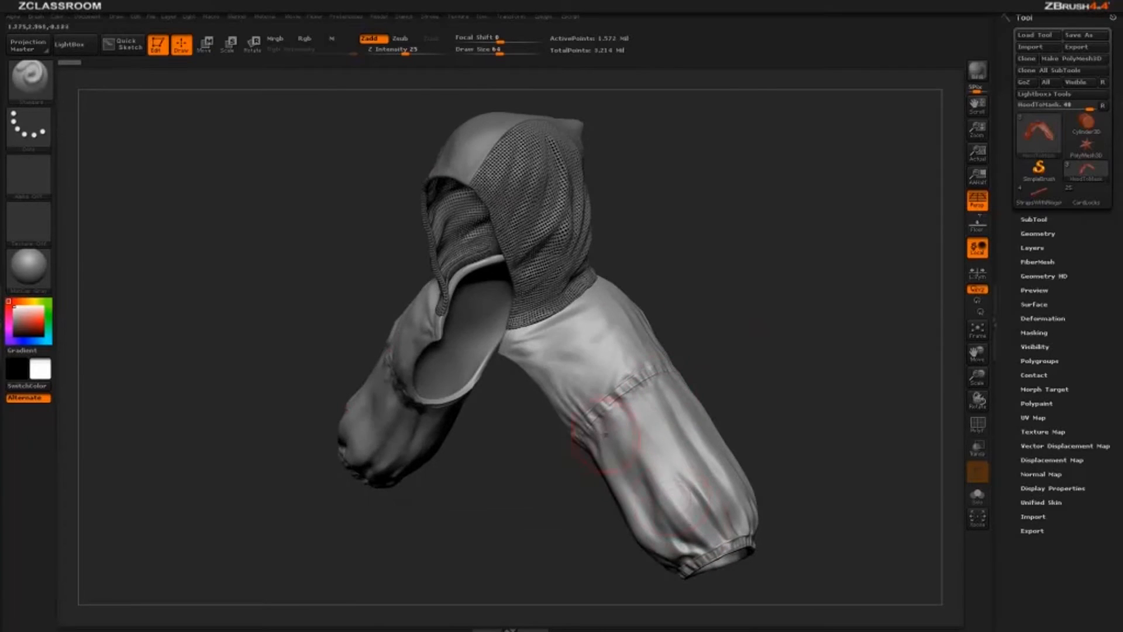
mouse_move(823, 419)
mouse_down()
mouse_move(790, 428)
mouse_move(726, 404)
mouse_up()
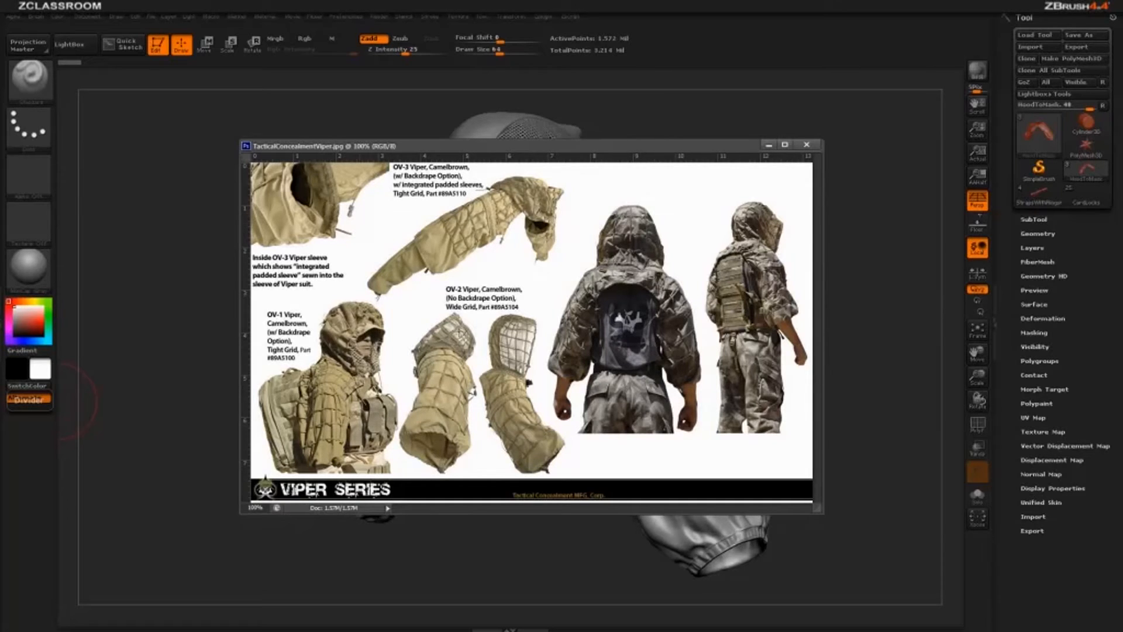
click(756, 113)
drag(784, 223, 800, 275)
- Show the subtool list and fill the HoodToMask sleeves subtool with white polypaint
click(1033, 219)
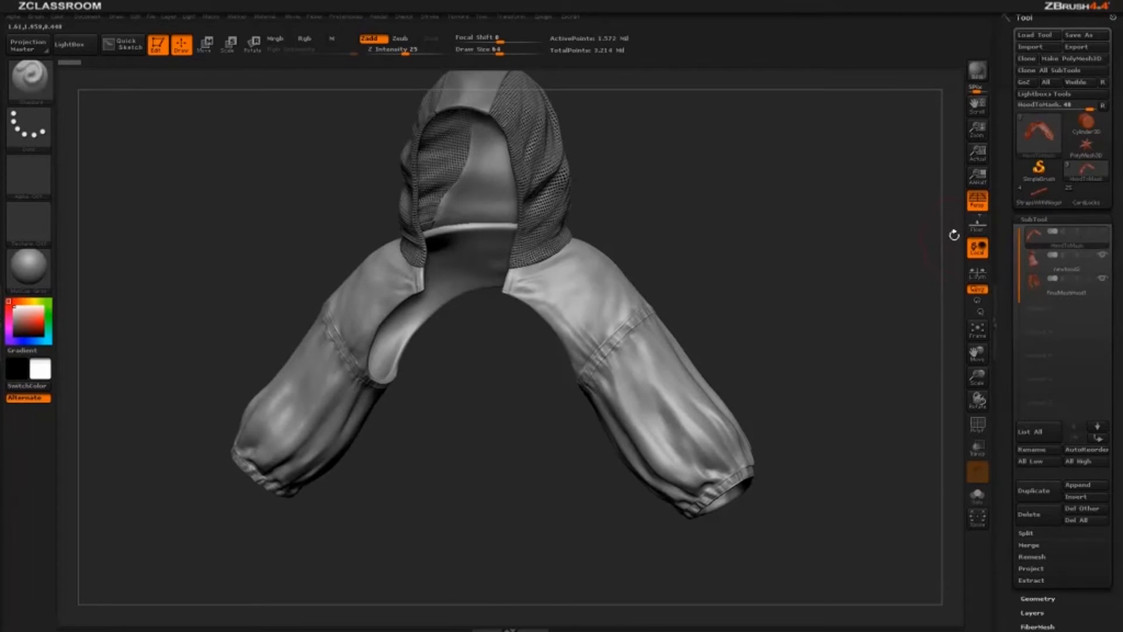
drag(953, 236, 691, 257)
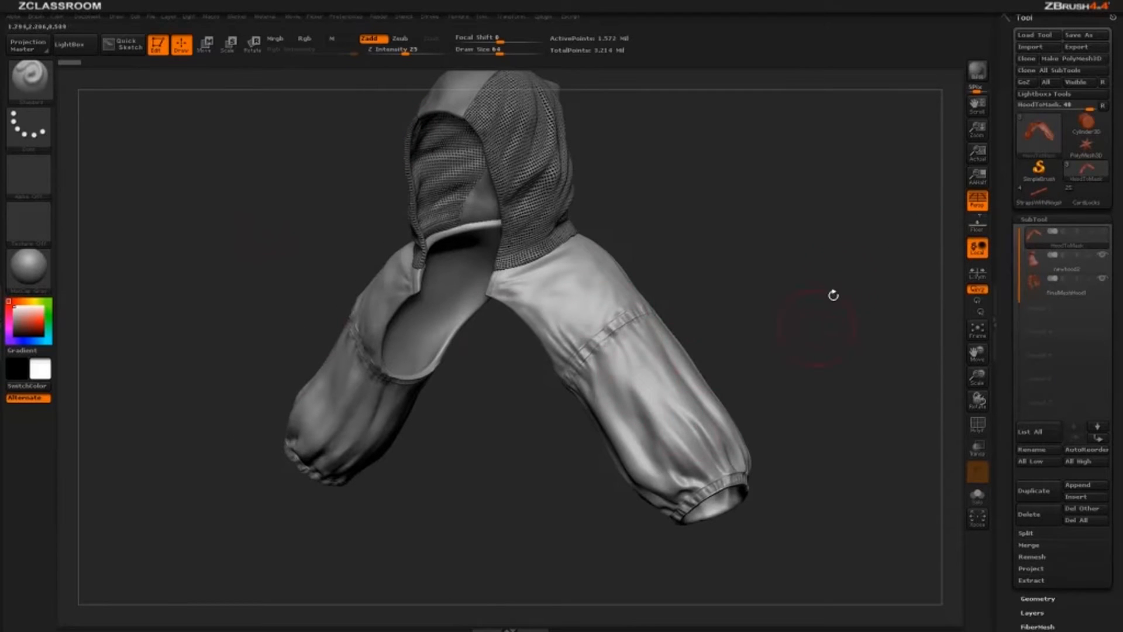
drag(832, 293, 816, 232)
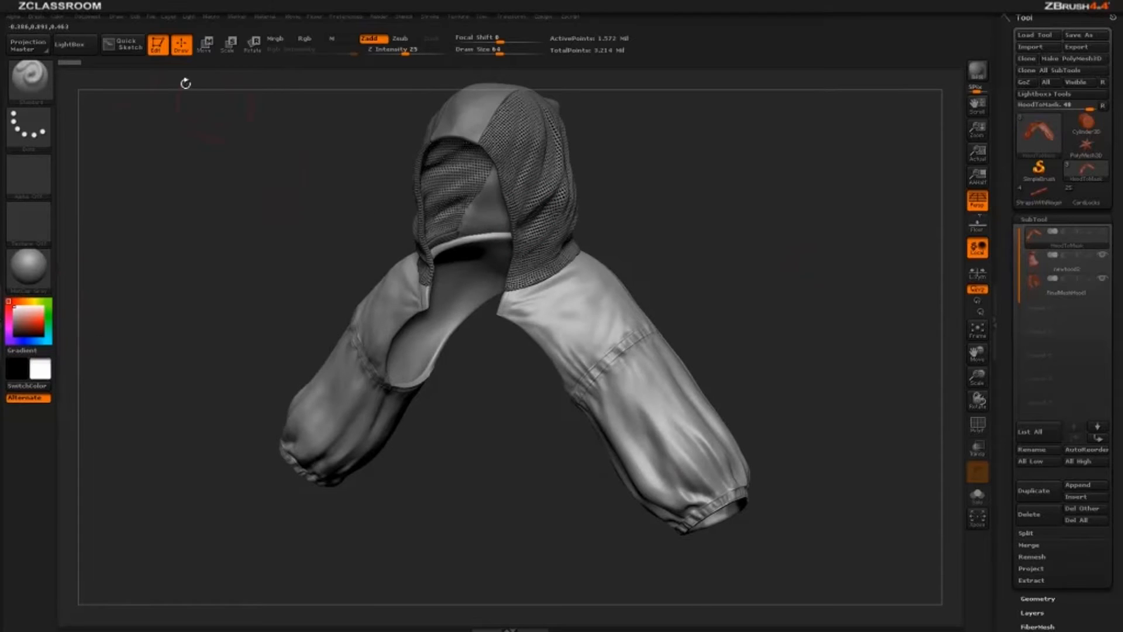
click(59, 17)
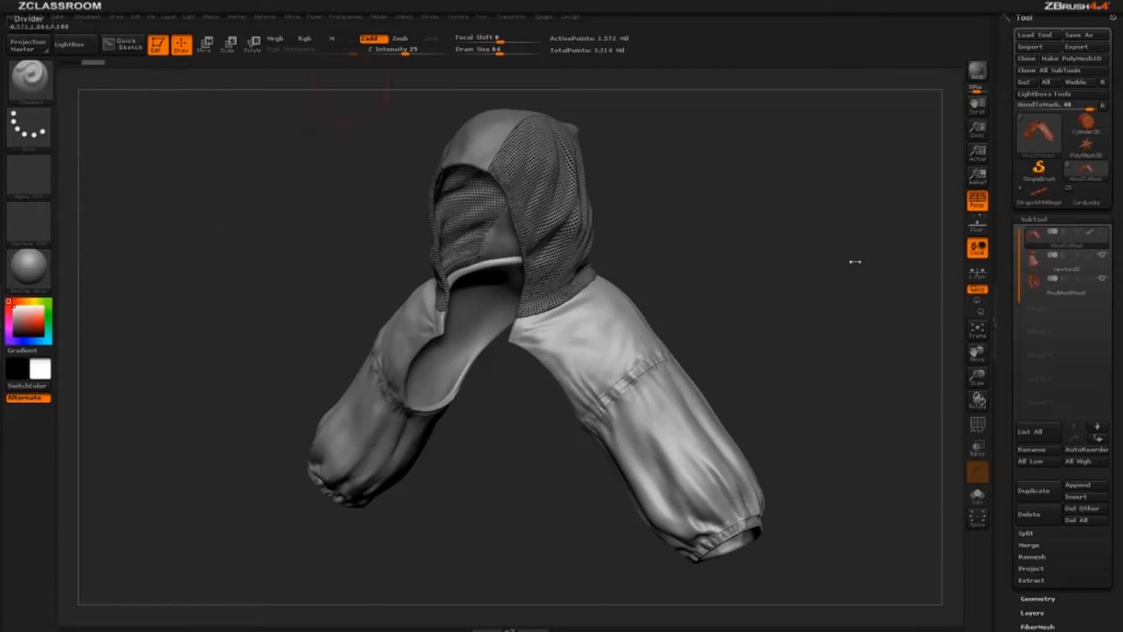
drag(853, 270, 856, 270)
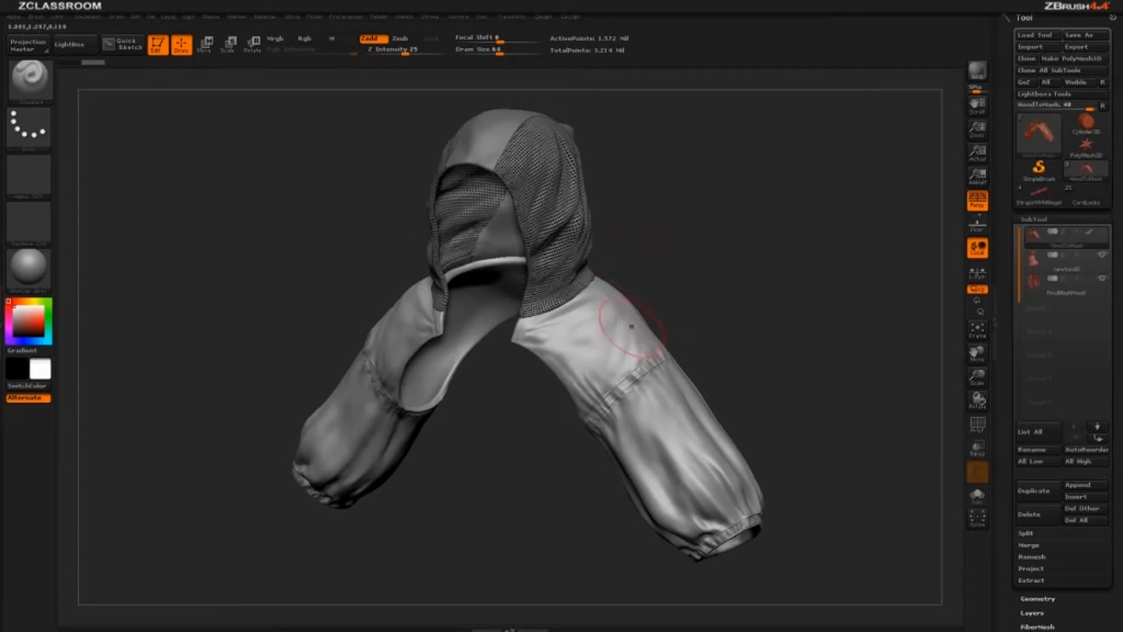
mouse_move(774, 254)
mouse_down()
mouse_move(782, 243)
mouse_move(760, 252)
mouse_up()
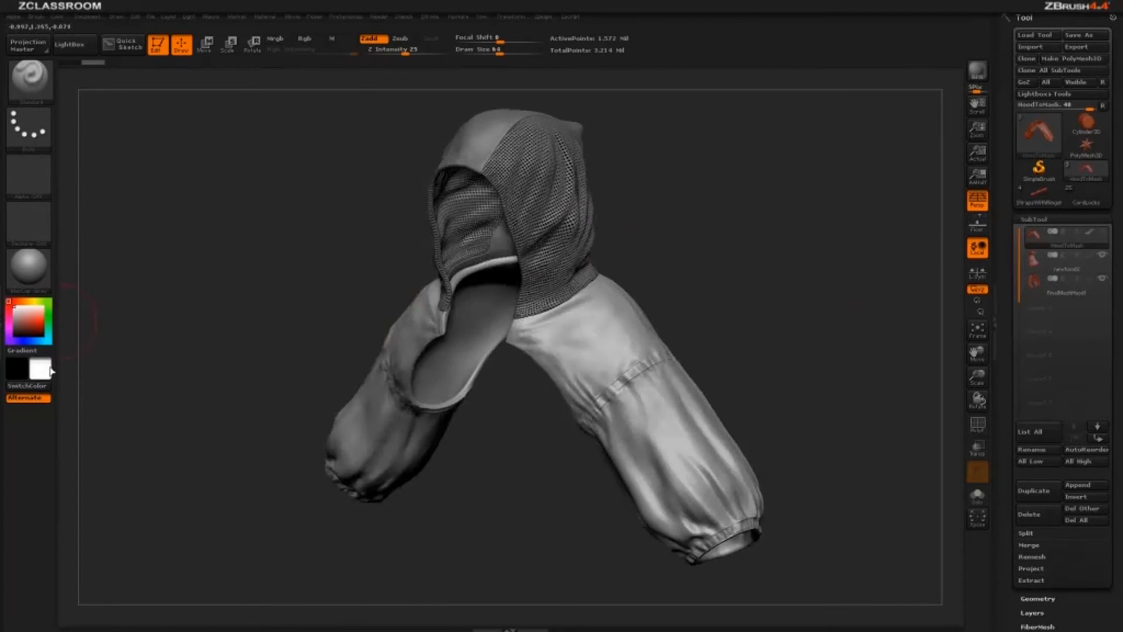
- Check the HoodToMask subtool's paint indicator and its Colorize state in the Polypaint settings
mouse_move(1091, 237)
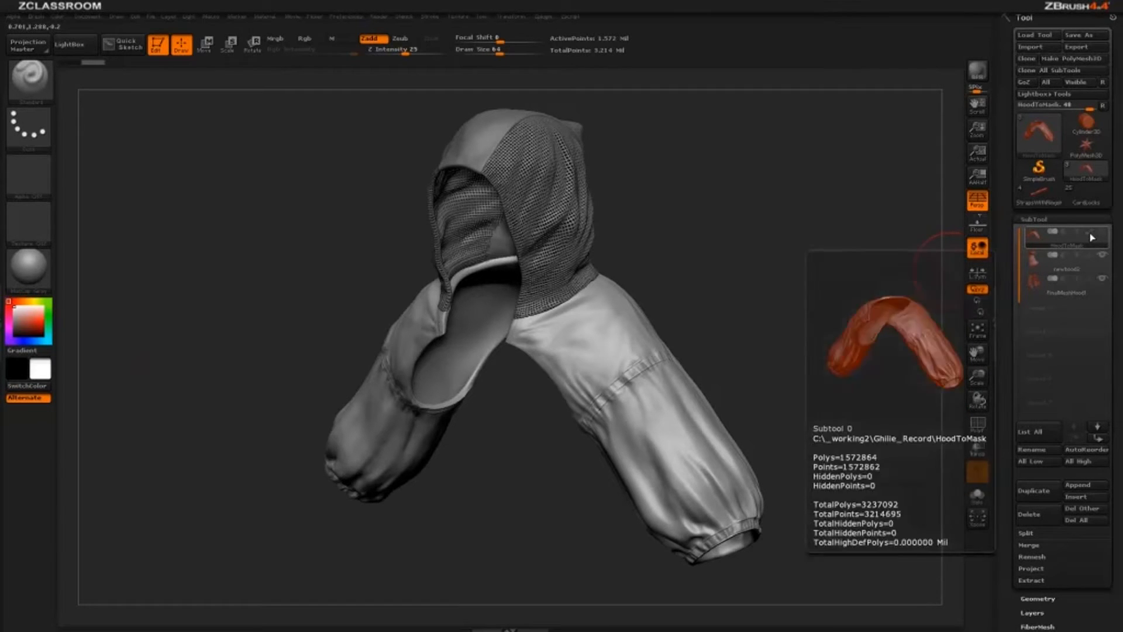
drag(1118, 410, 1118, 8)
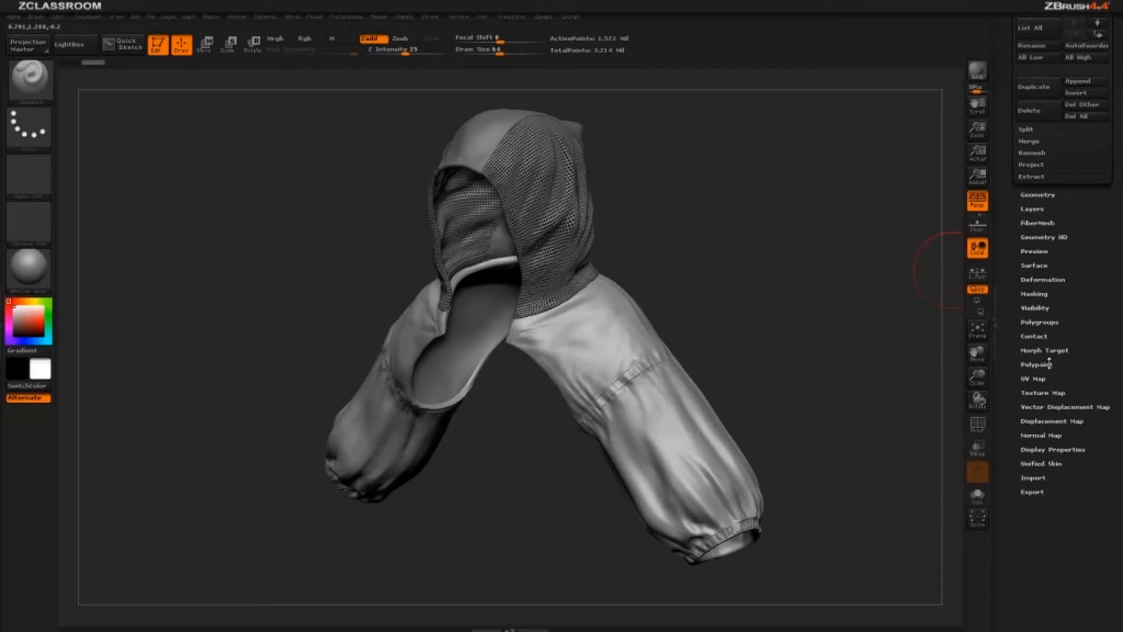
click(1049, 364)
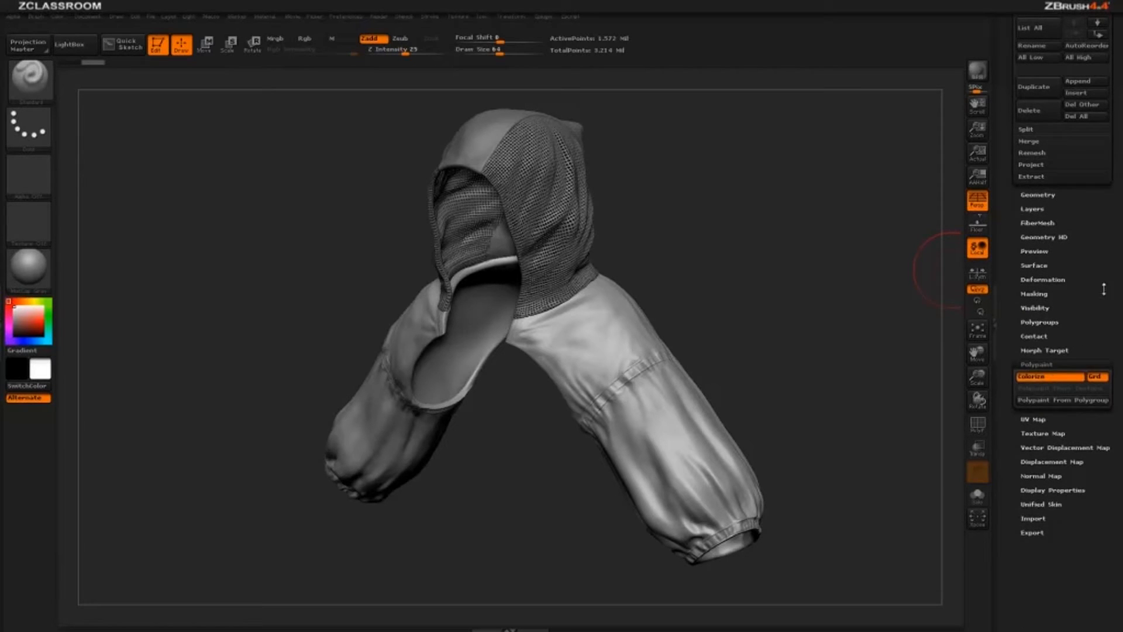
drag(1104, 289, 1103, 422)
mouse_move(1097, 105)
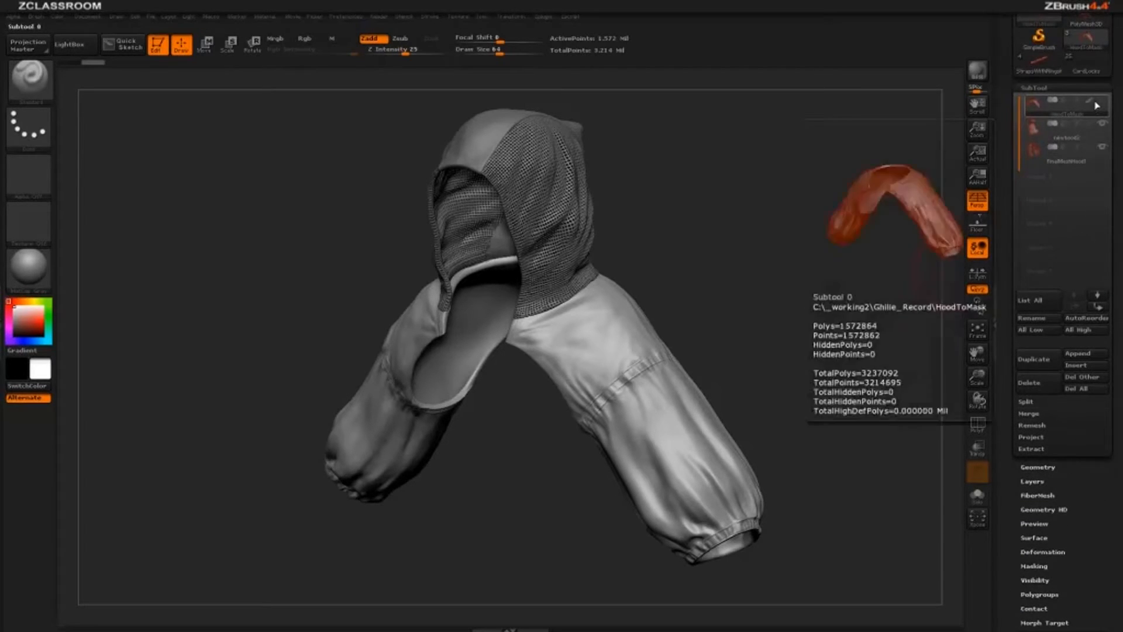
drag(1096, 576, 1106, 487)
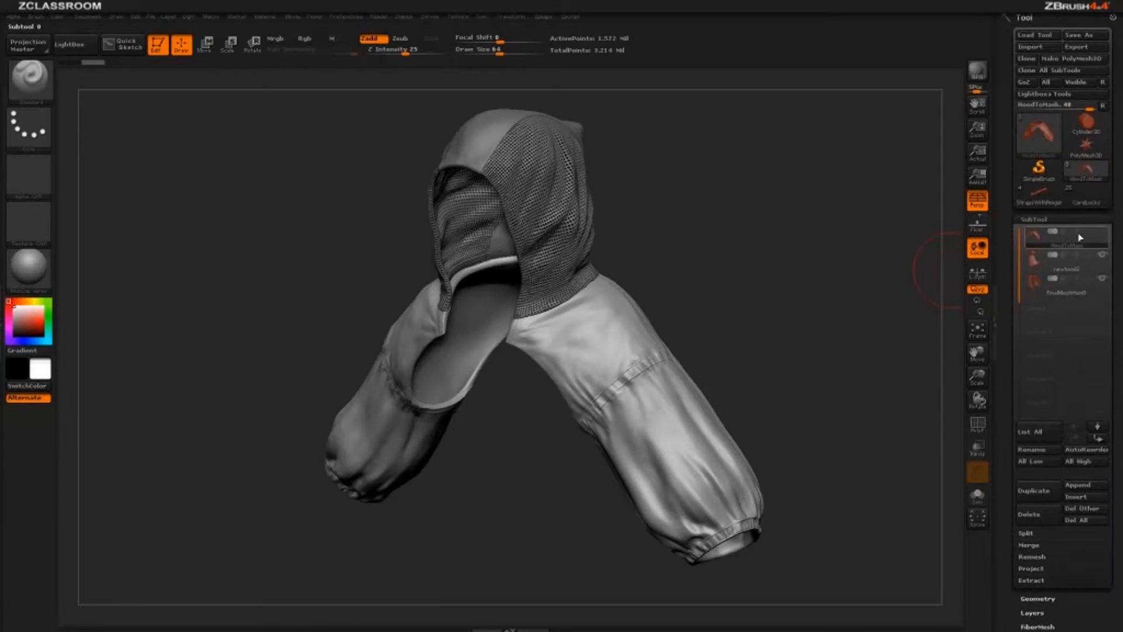
drag(728, 235, 749, 235)
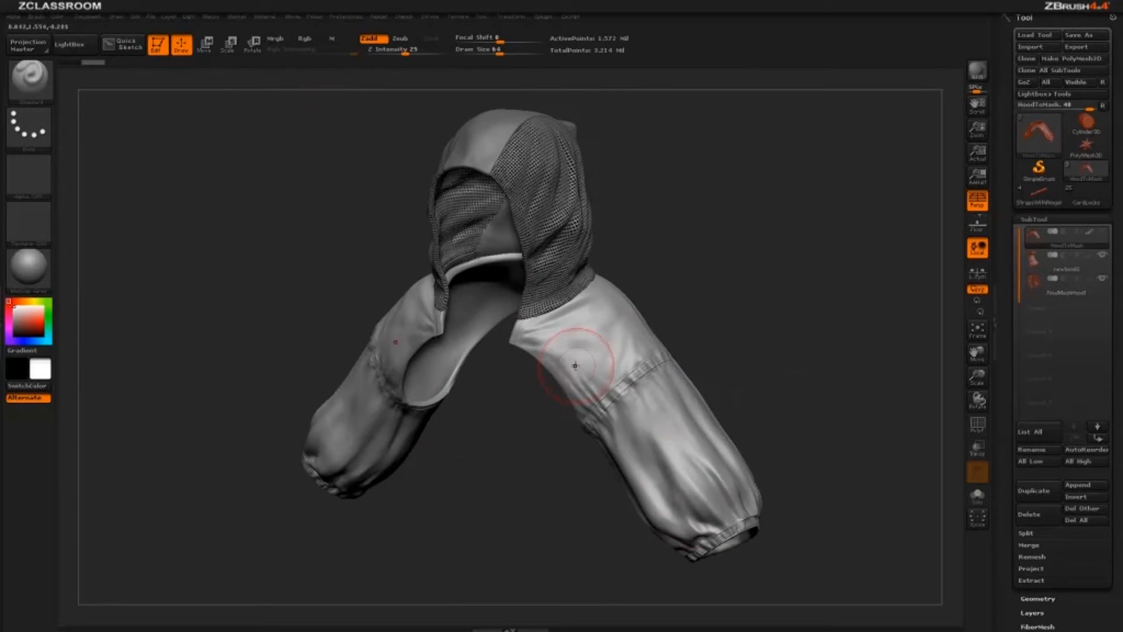
mouse_move(770, 406)
mouse_down()
mouse_move(741, 416)
mouse_move(753, 416)
mouse_up()
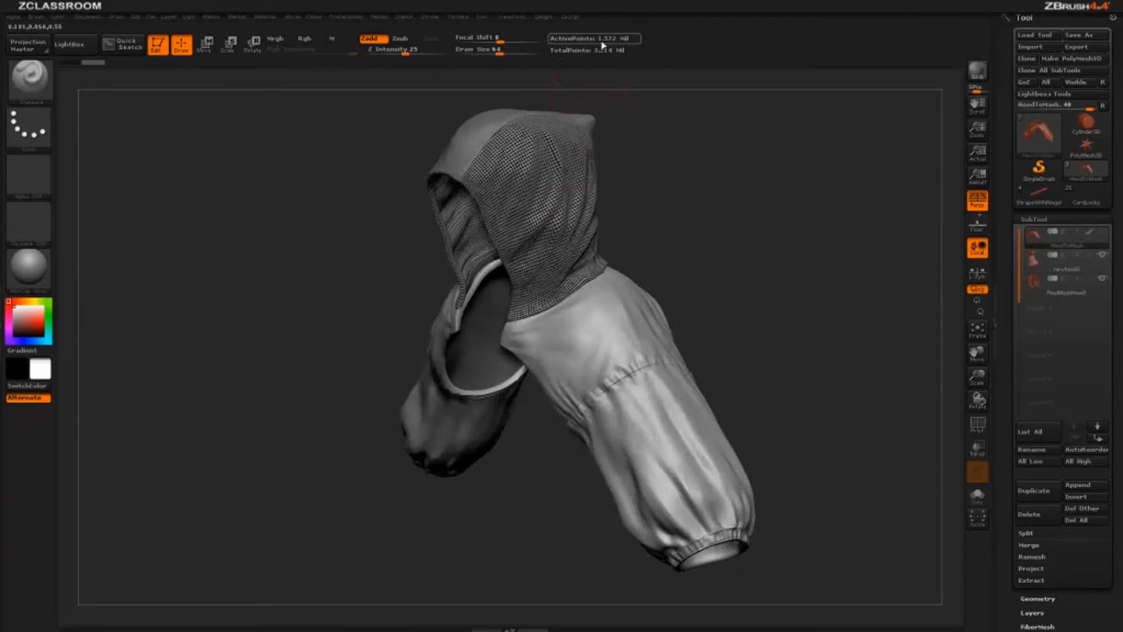
drag(687, 196, 679, 306)
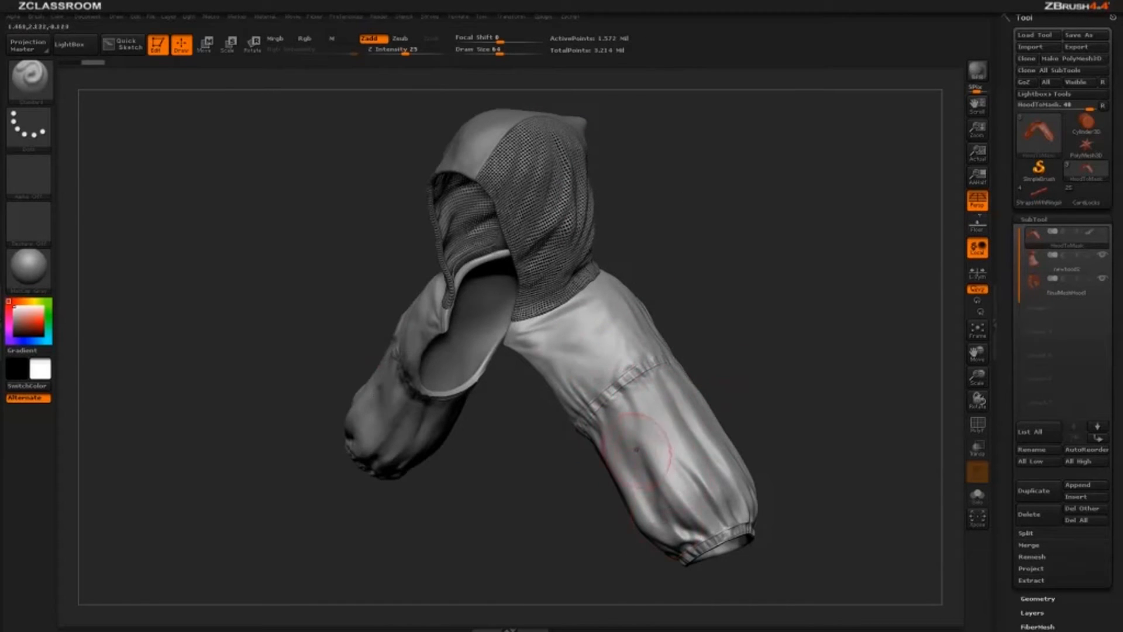
drag(792, 438, 725, 329)
drag(791, 374, 584, 325)
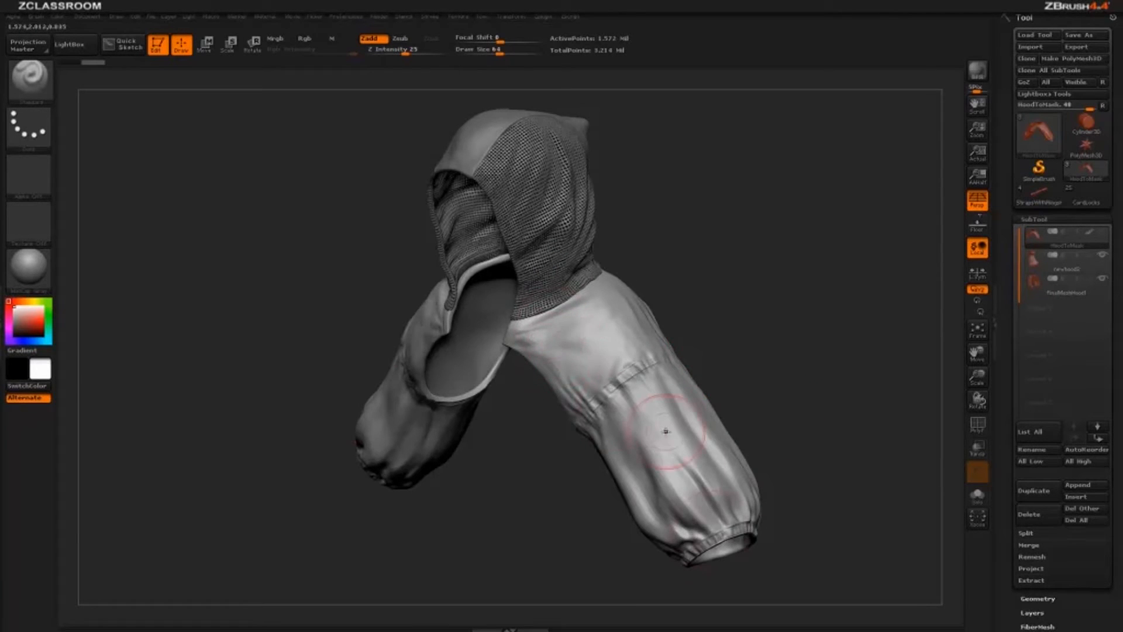
drag(803, 459, 782, 425)
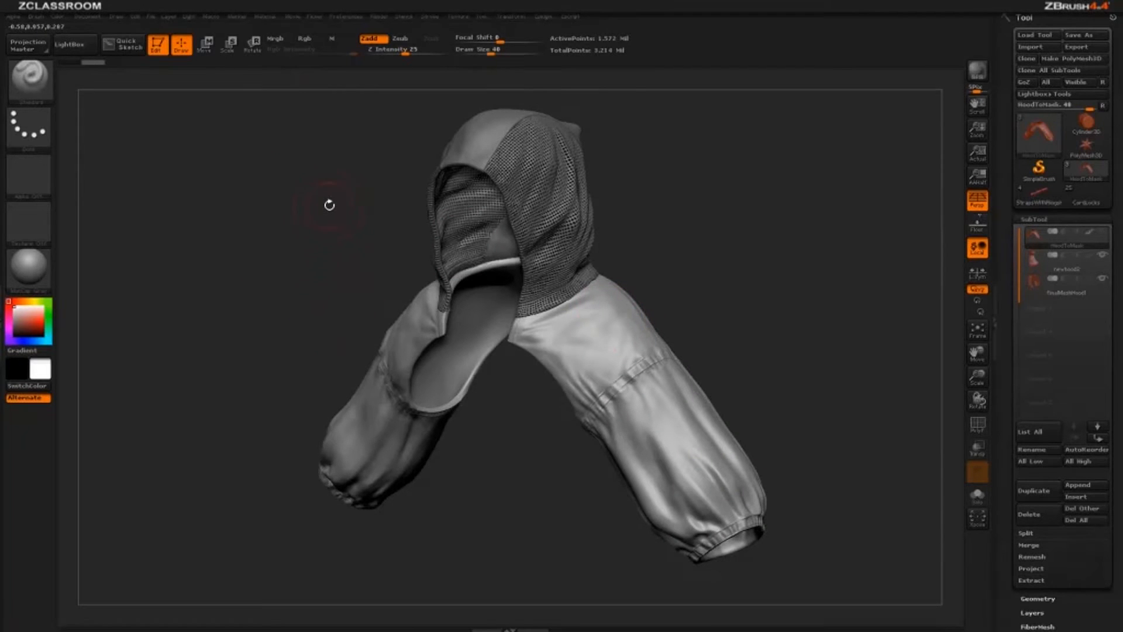
- Set the brush to paint only colour, with Rgb on, Zadd off, draw size 20 and dark grey RGB 43, 43, 43
key(bracketleft)
key(bracketleft)
click(306, 39)
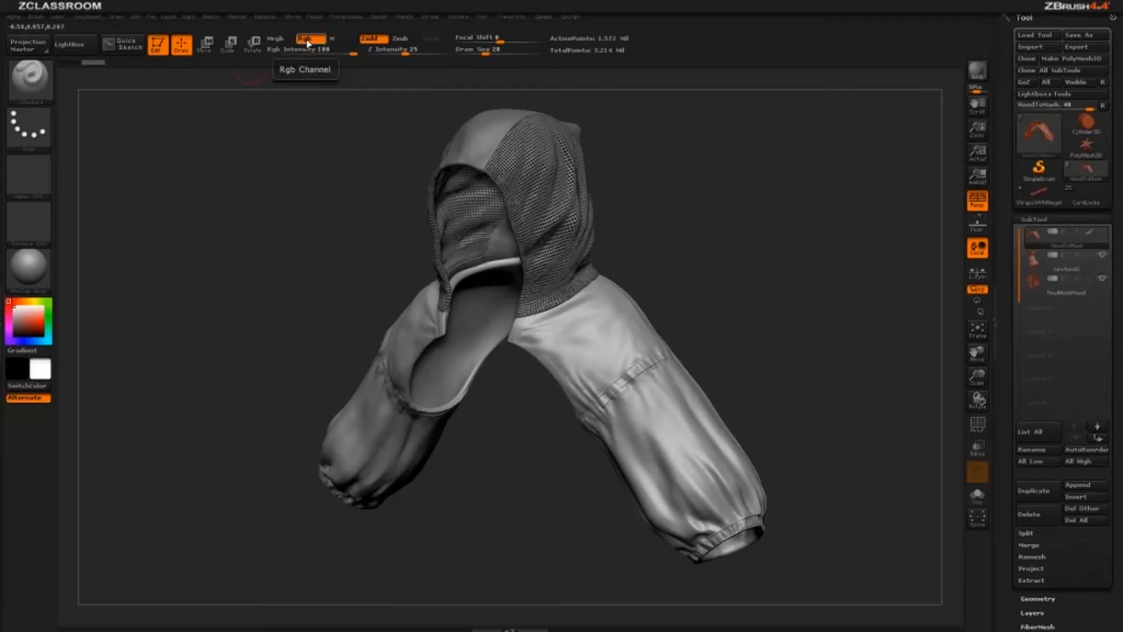
click(369, 39)
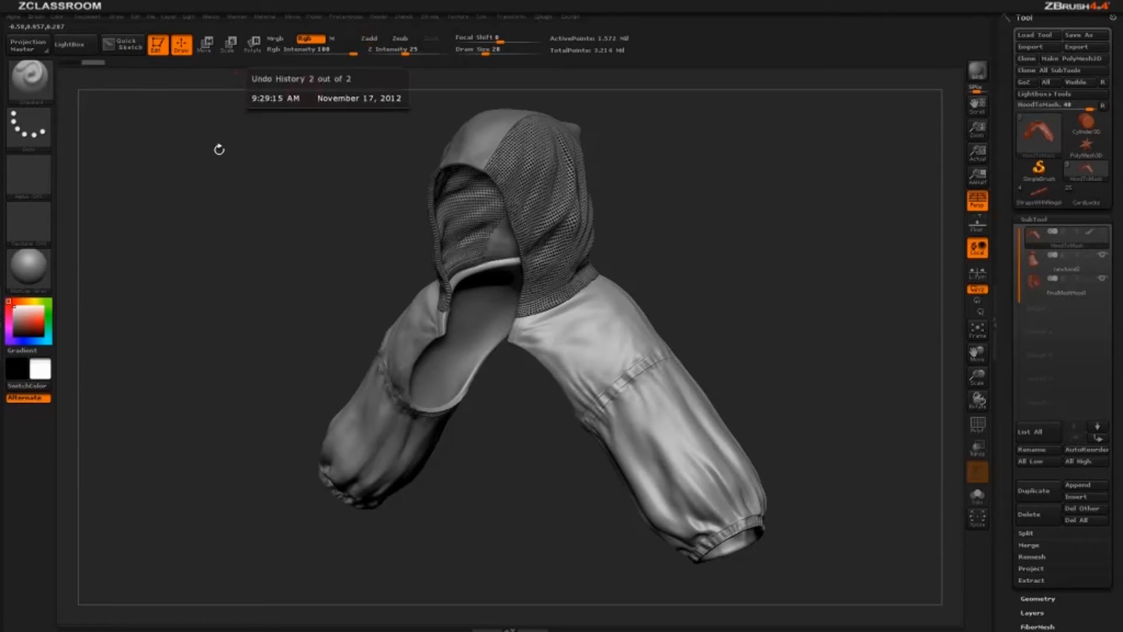
click(12, 331)
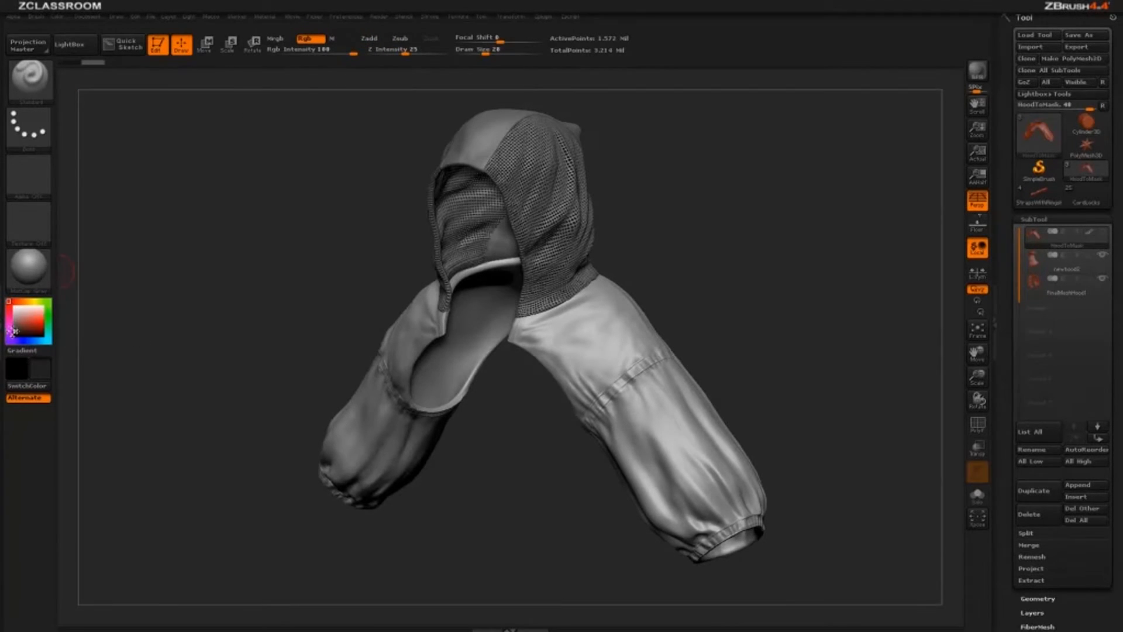
key(ctrl+f)
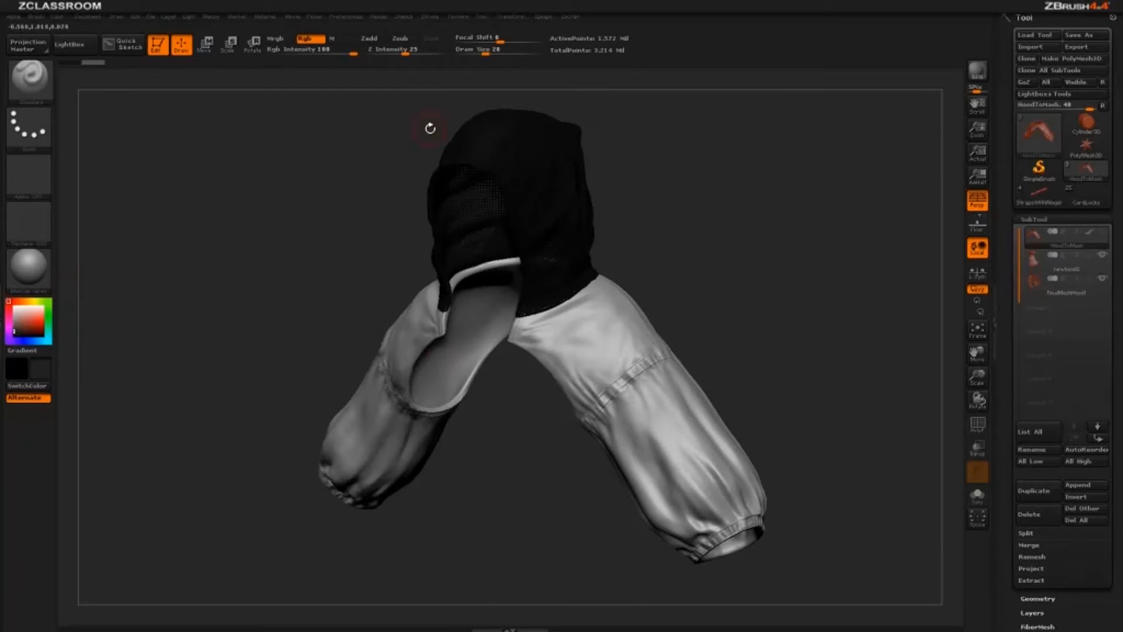
- Isolate the HoodToMask sleeves subtool in Solo mode and frame the sleeve closely for painting
drag(616, 171, 30, 318)
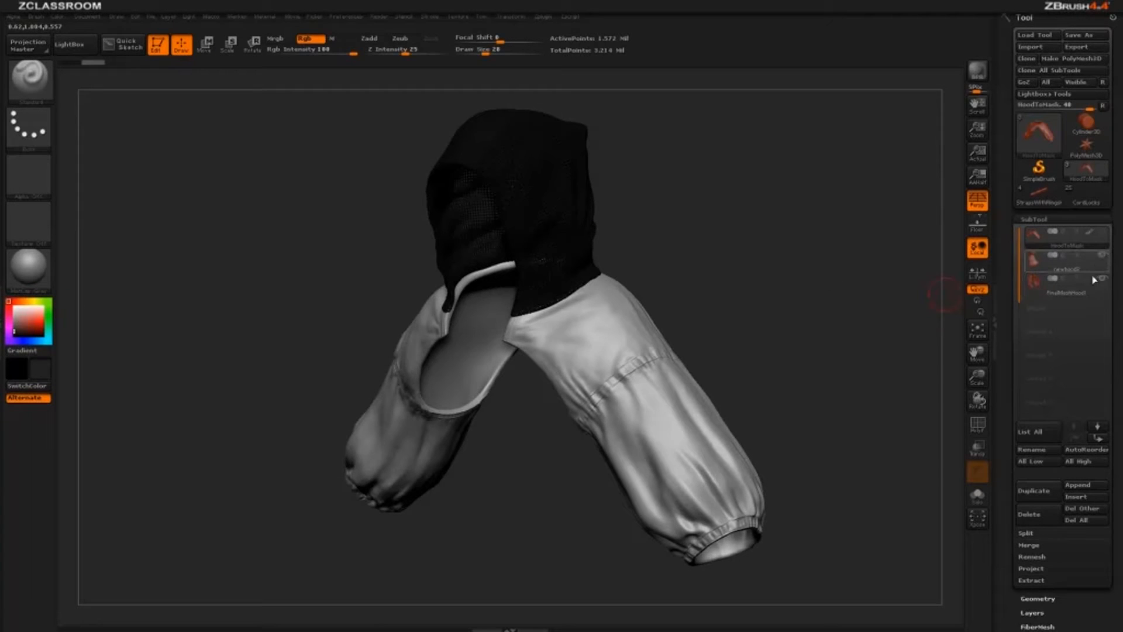
drag(813, 266, 819, 266)
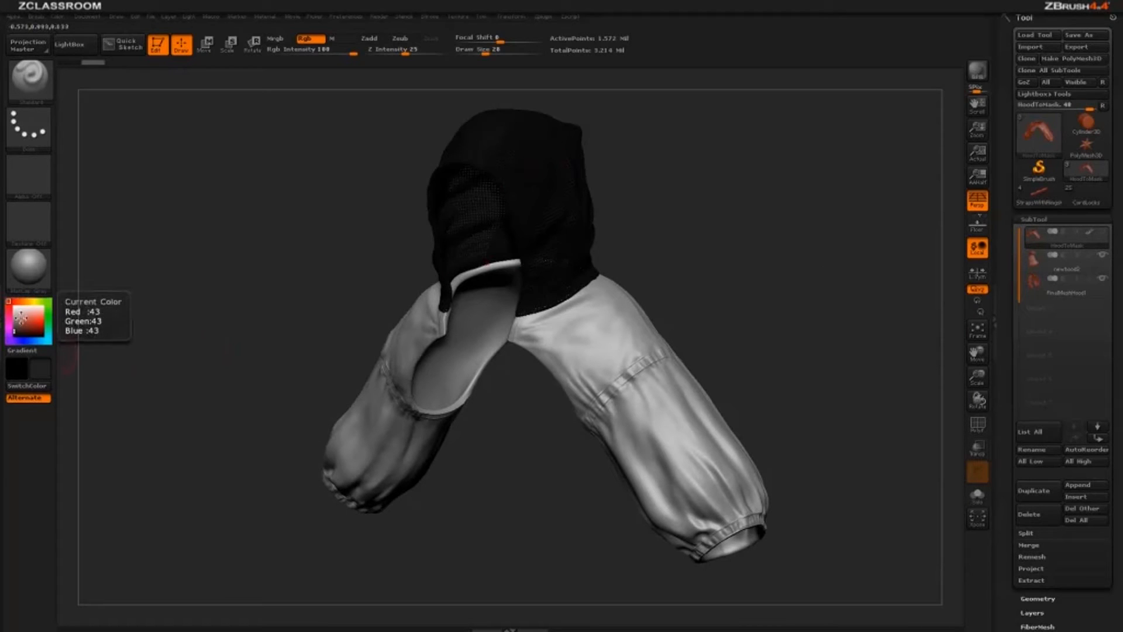
mouse_move(728, 218)
mouse_down()
mouse_move(761, 220)
mouse_move(721, 218)
mouse_up()
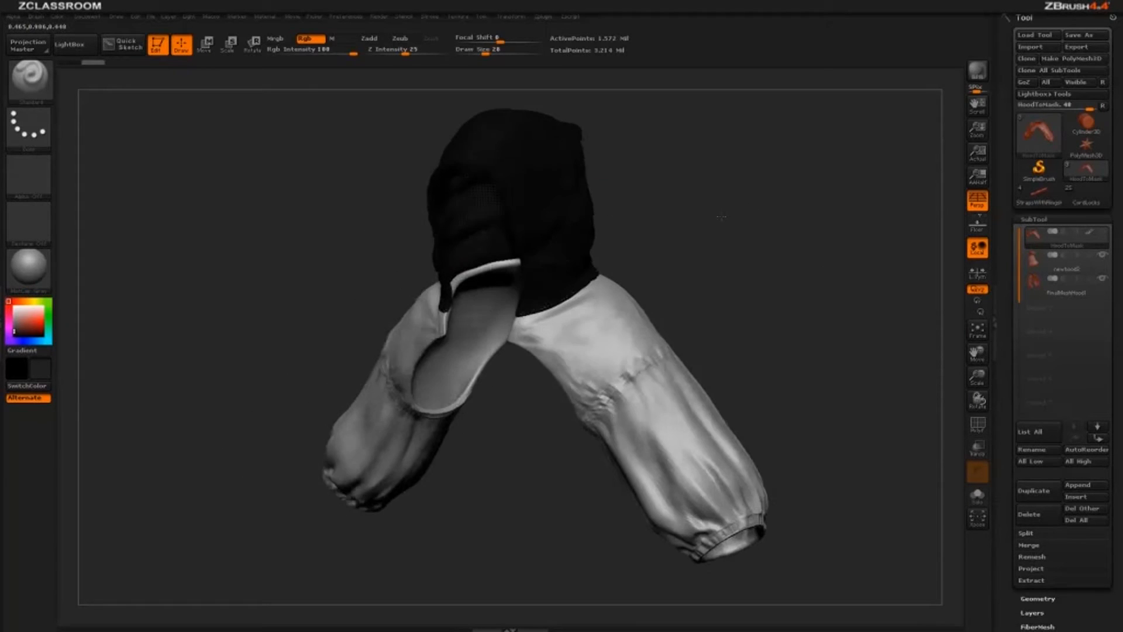
click(981, 499)
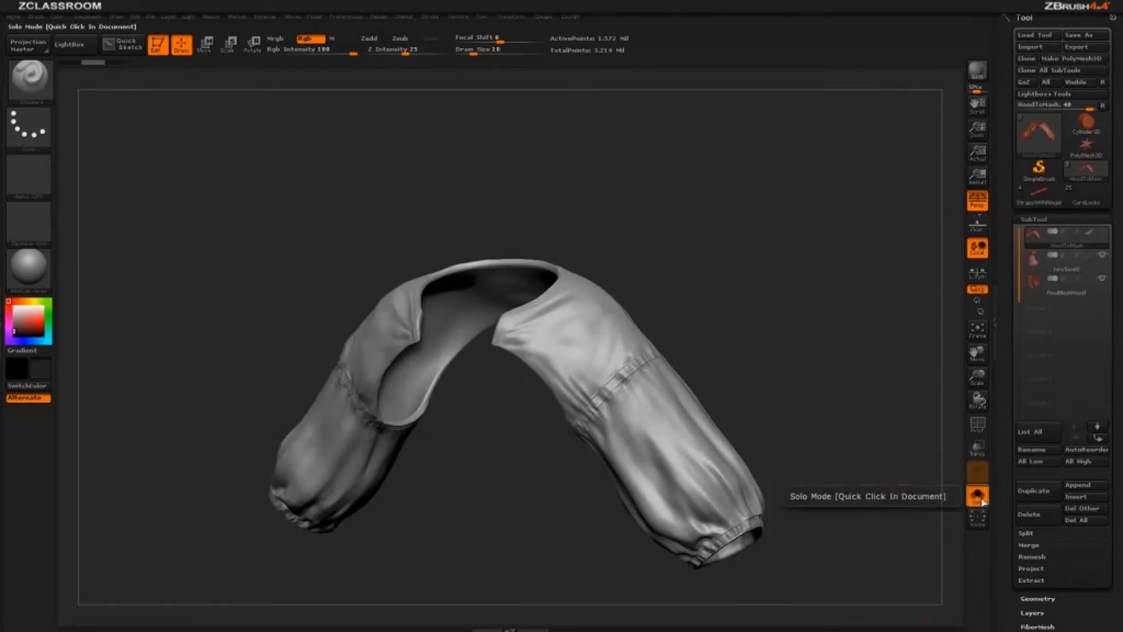
drag(788, 369, 761, 374)
drag(841, 416, 822, 407)
drag(739, 383, 745, 367)
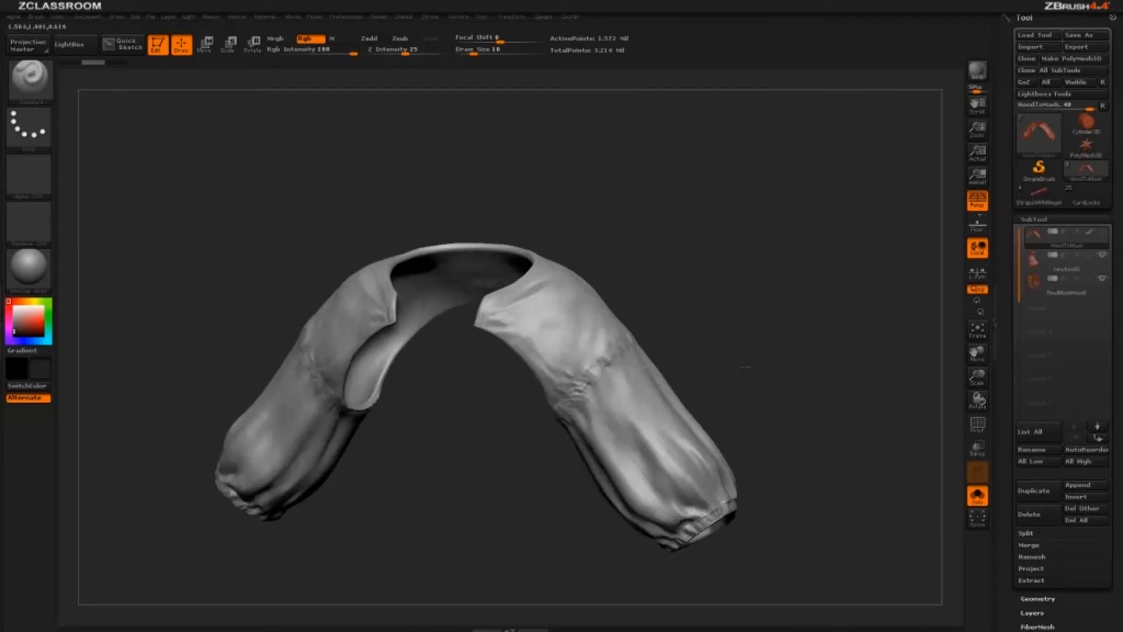
drag(877, 419, 832, 385)
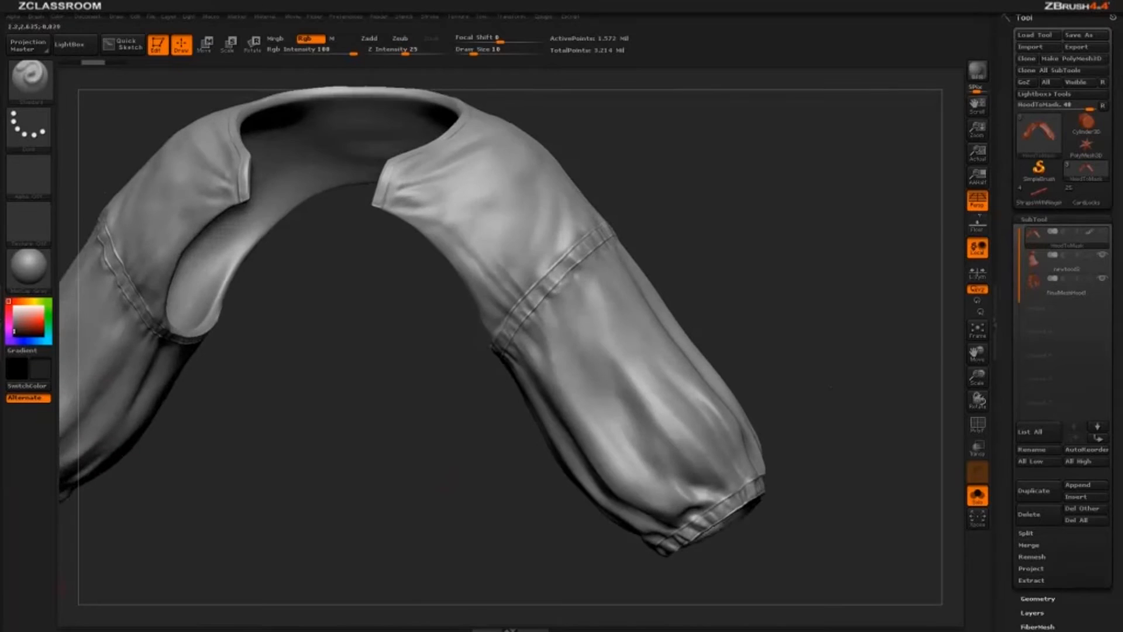
- Bring up the Viper Series reference image and compare its grid layout with the sleeves from front and back
key(alt+Tab)
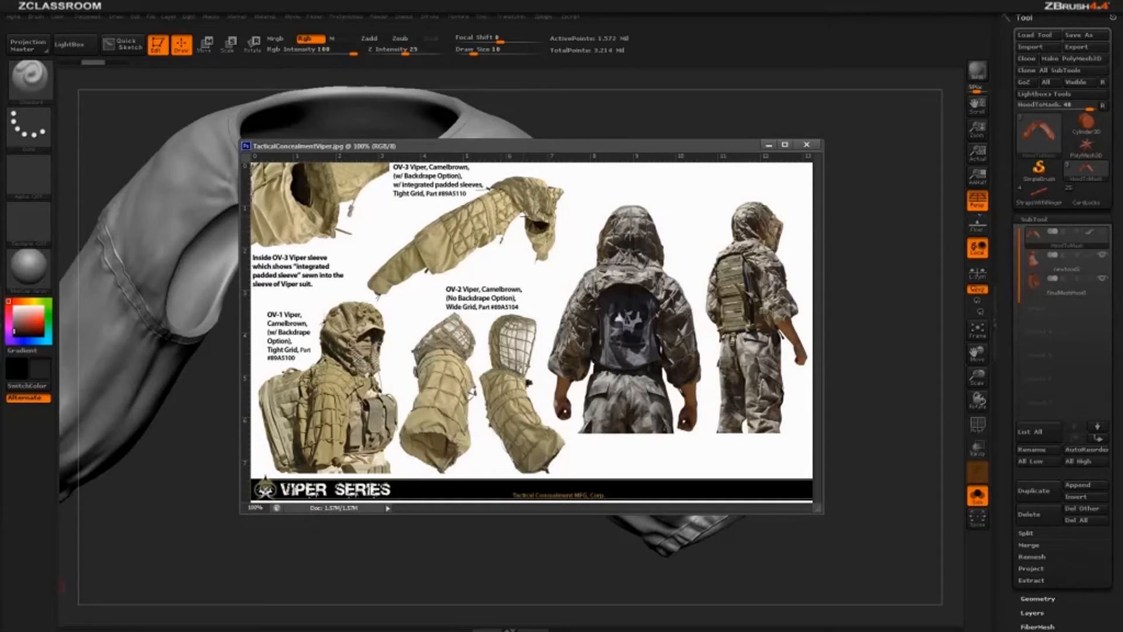
click(586, 116)
drag(715, 273, 667, 266)
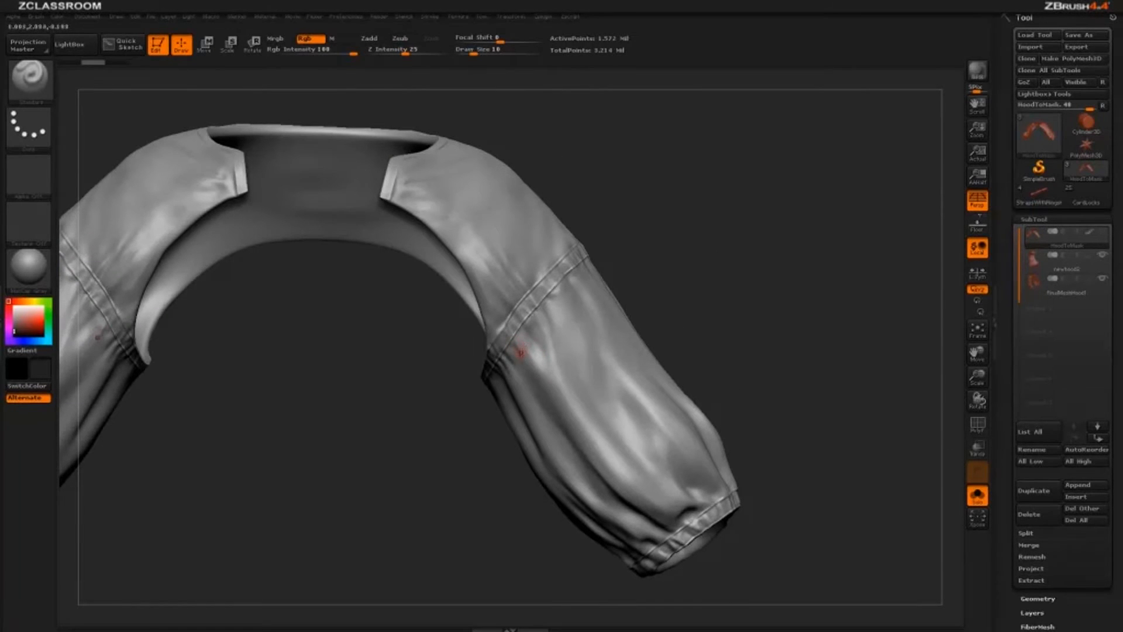
drag(738, 309, 619, 342)
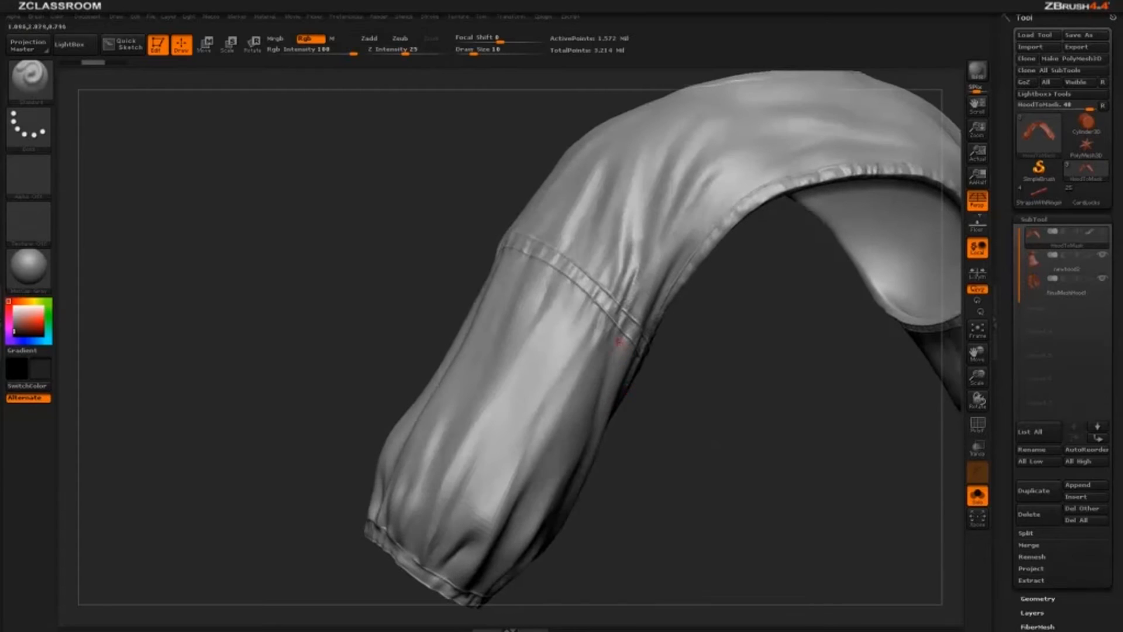
drag(718, 440, 805, 416)
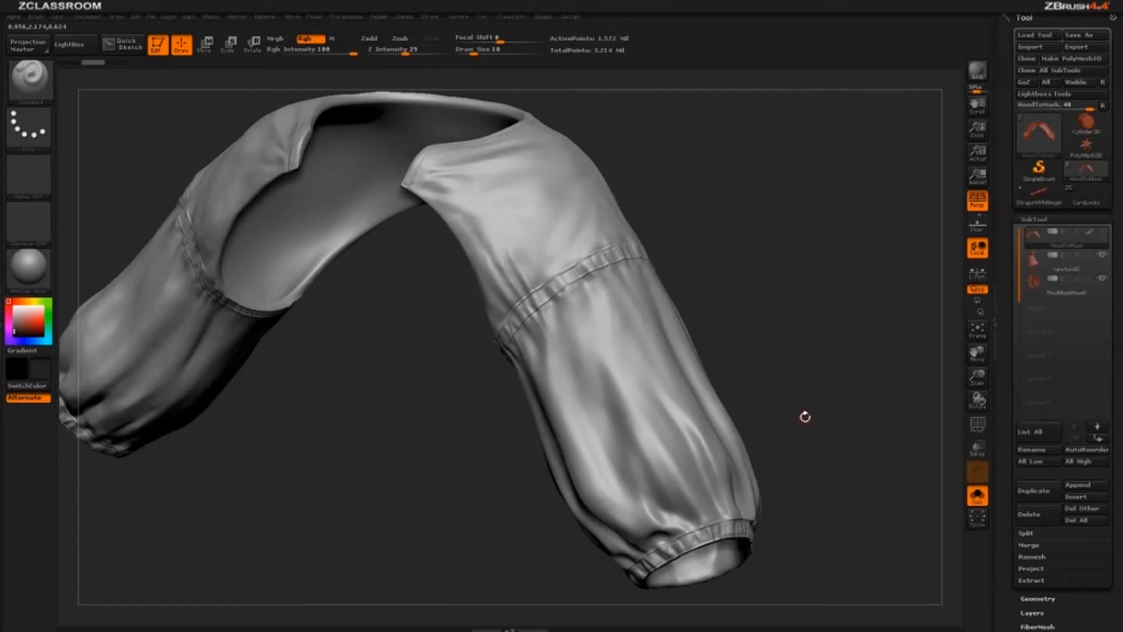
drag(659, 219, 755, 196)
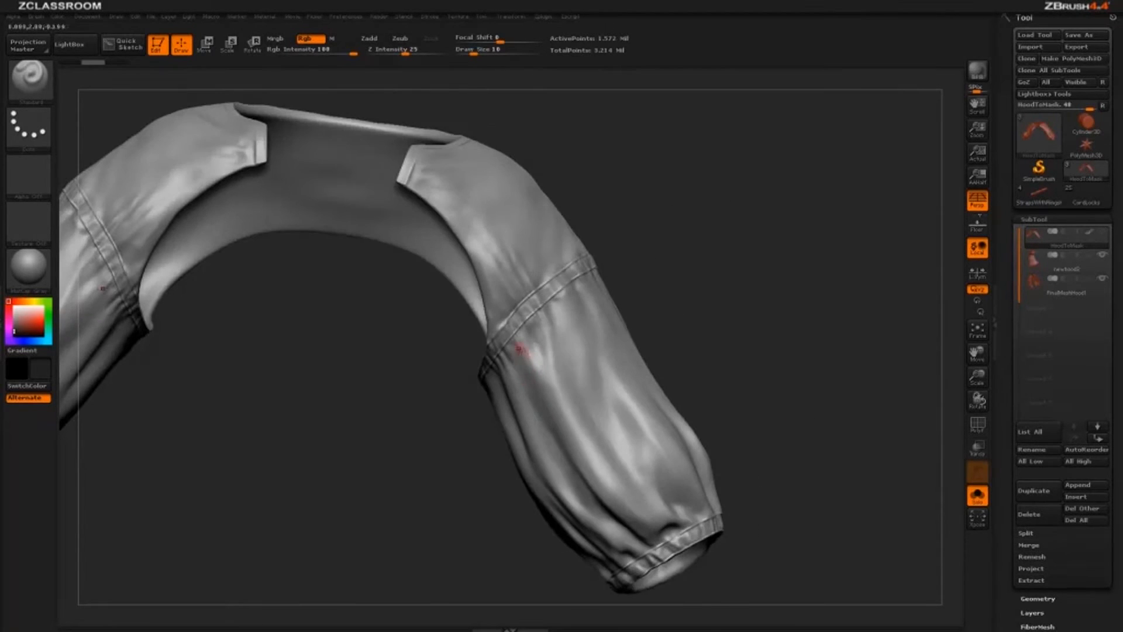
- Dot four evenly spaced dark guide marks down the front of the lower sleeve, from the elbow seam towards the cuff
click(525, 351)
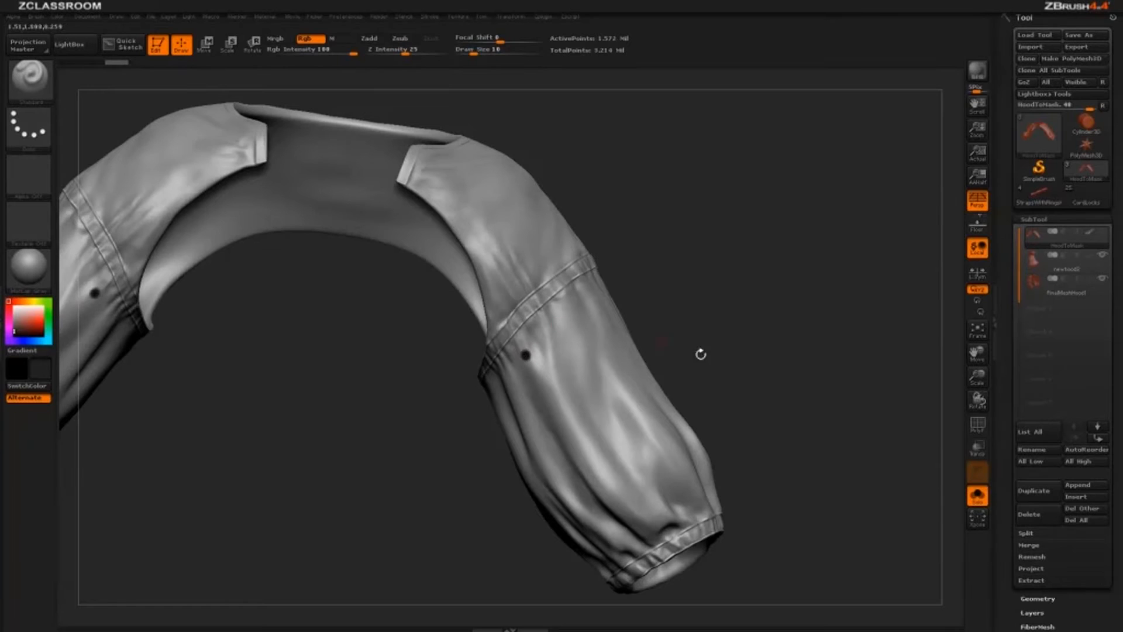
drag(758, 373, 618, 432)
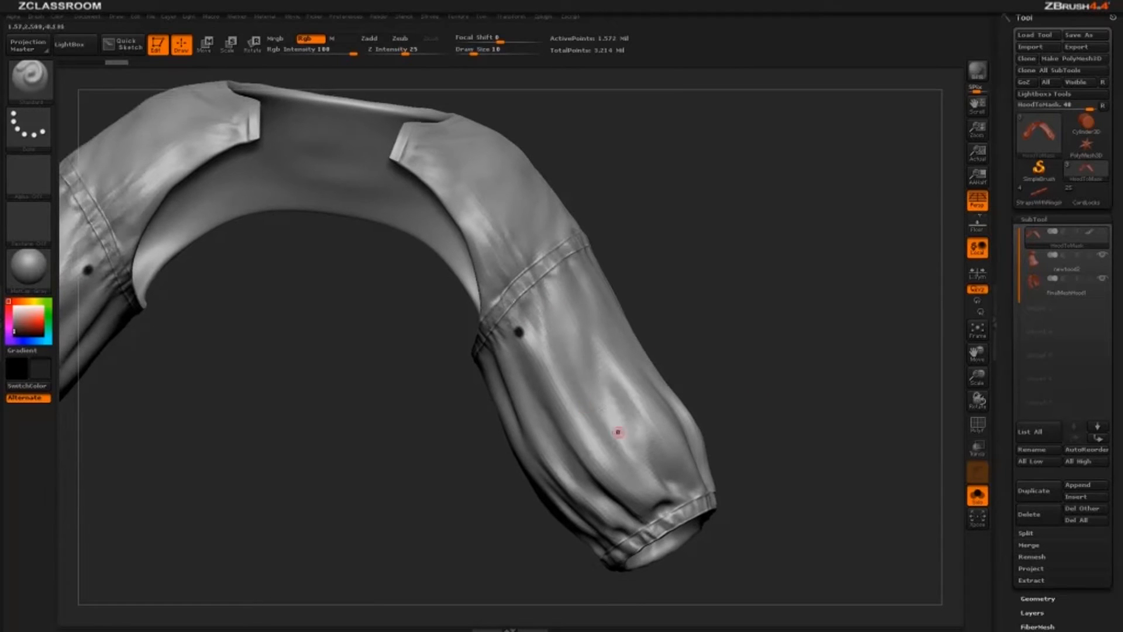
click(599, 469)
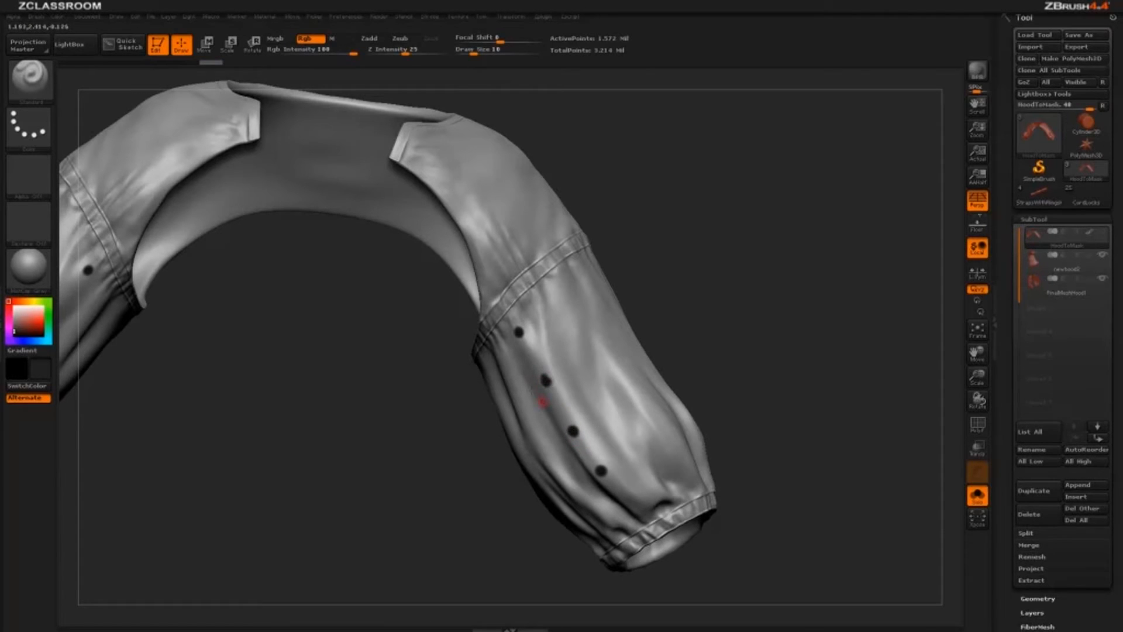
drag(697, 272, 589, 457)
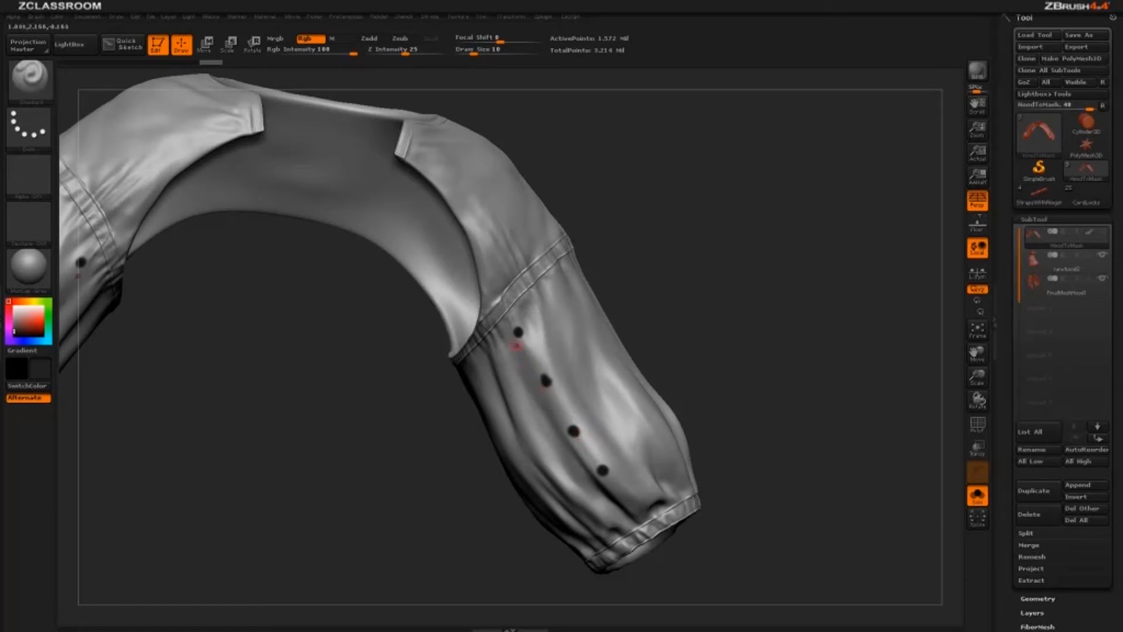
- Undo the two middle guide marks on the lower sleeve and repaint them as smaller dots
key(ctrl+z)
key(ctrl+z)
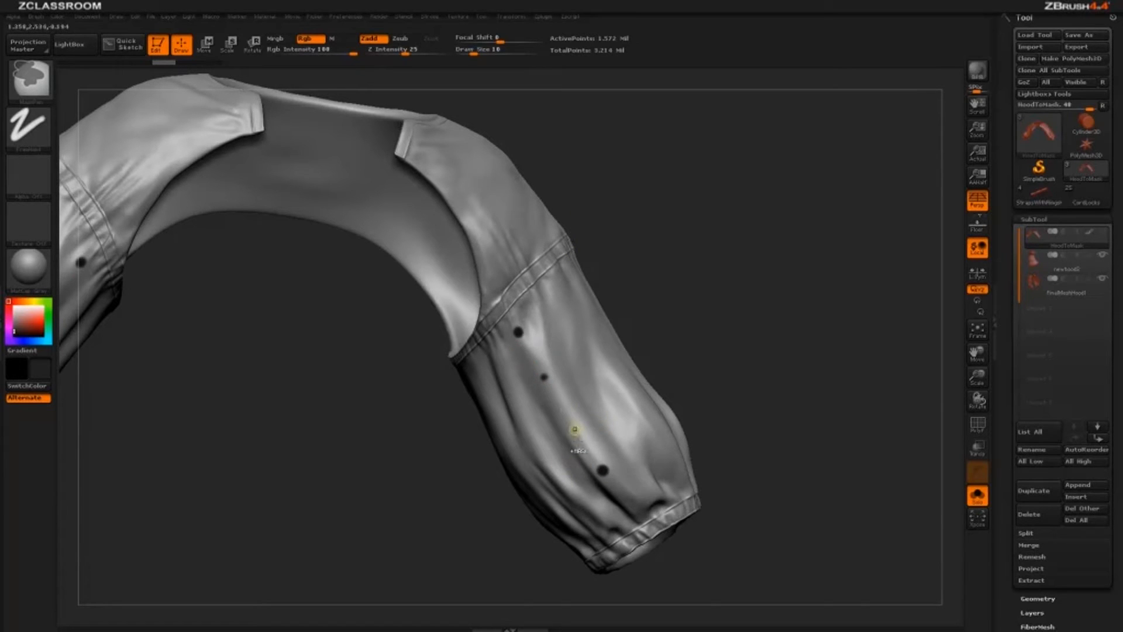
key(ctrl+z)
key(shift)
click(569, 426)
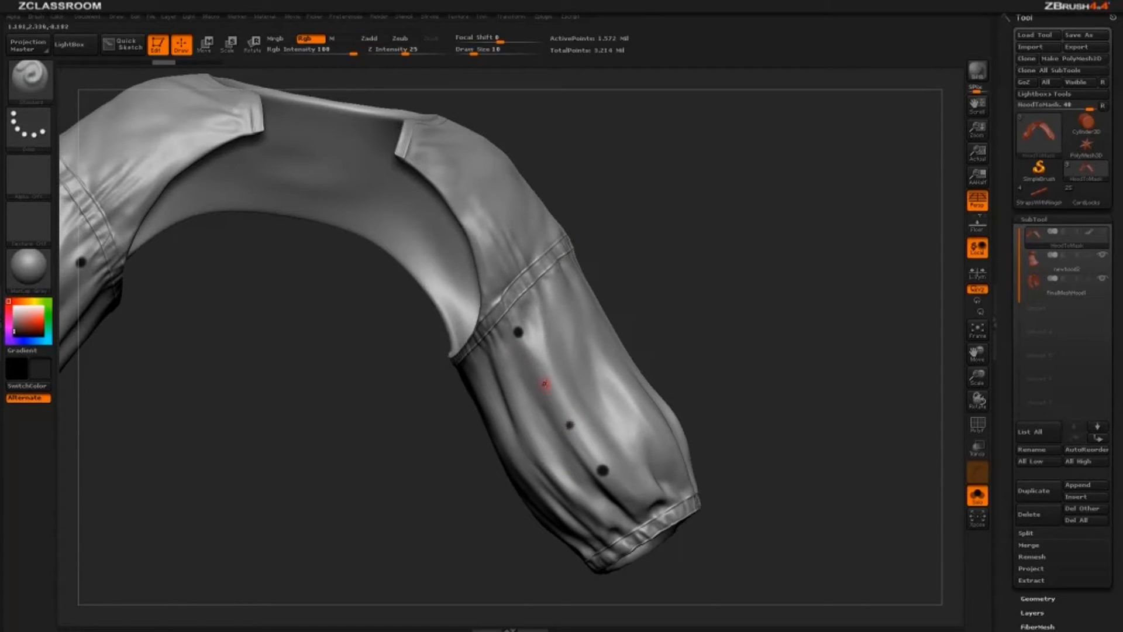
drag(676, 291, 555, 388)
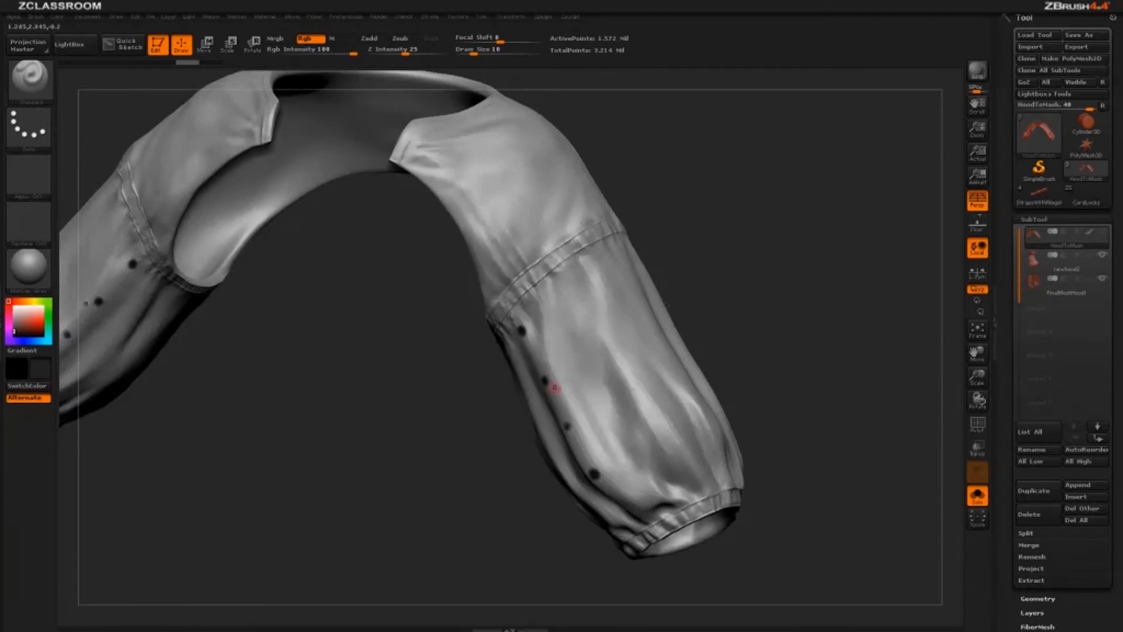
- Paint a dark crosswise line from the guide dot nearest the cuff around the outside of the sleeve to its back
drag(727, 276, 537, 374)
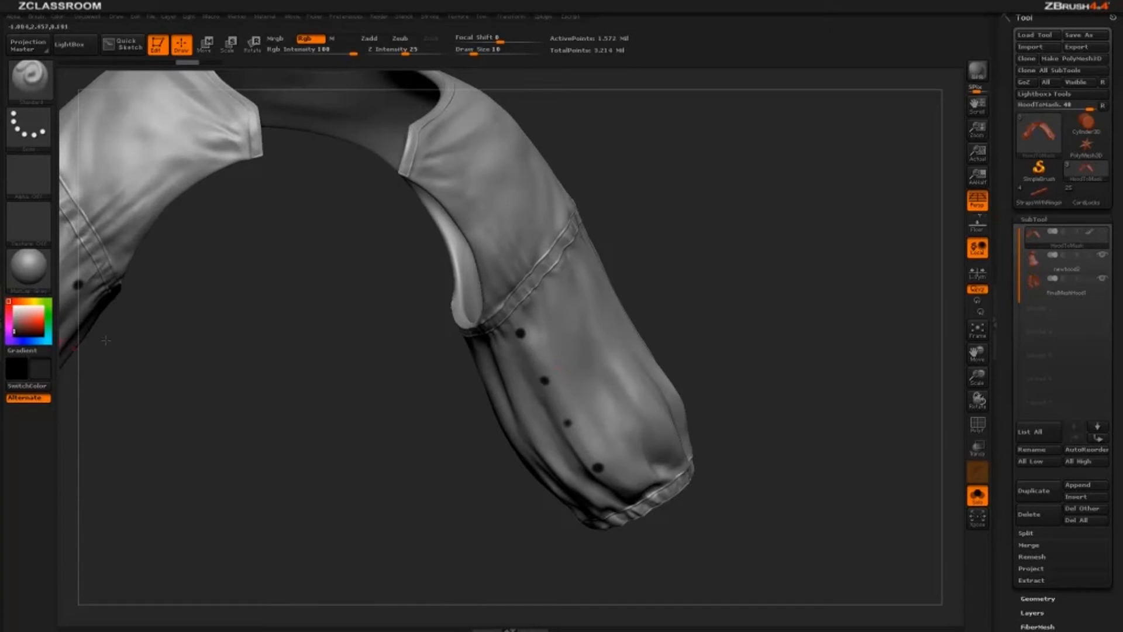
drag(721, 275, 726, 316)
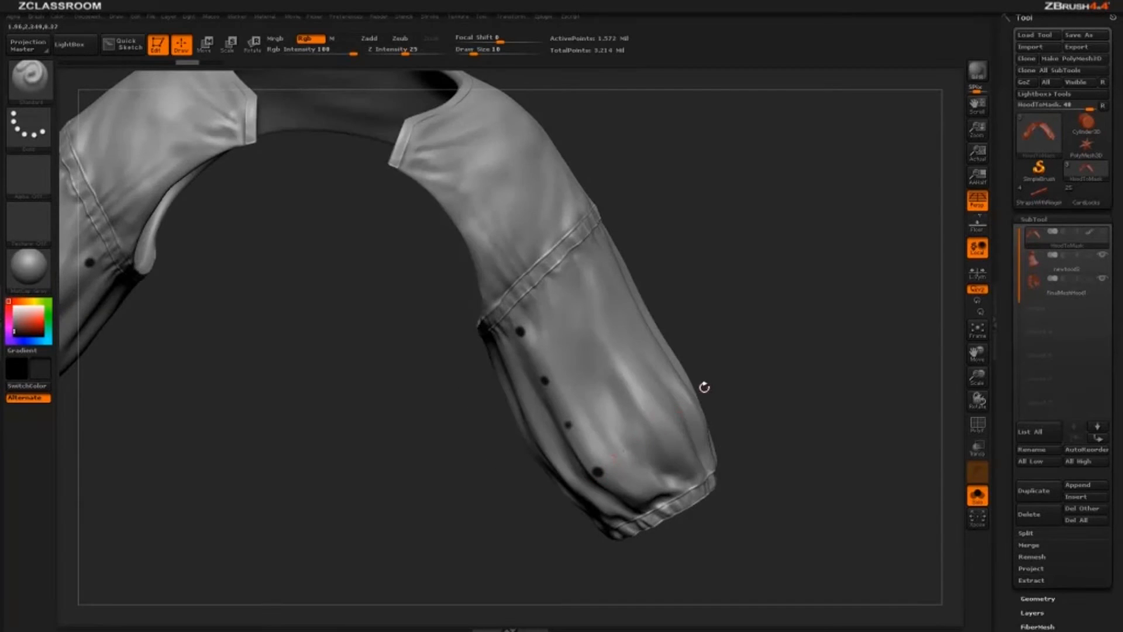
drag(730, 376, 673, 404)
drag(597, 475, 708, 395)
mouse_move(770, 365)
mouse_down()
mouse_move(782, 355)
mouse_move(583, 472)
mouse_up()
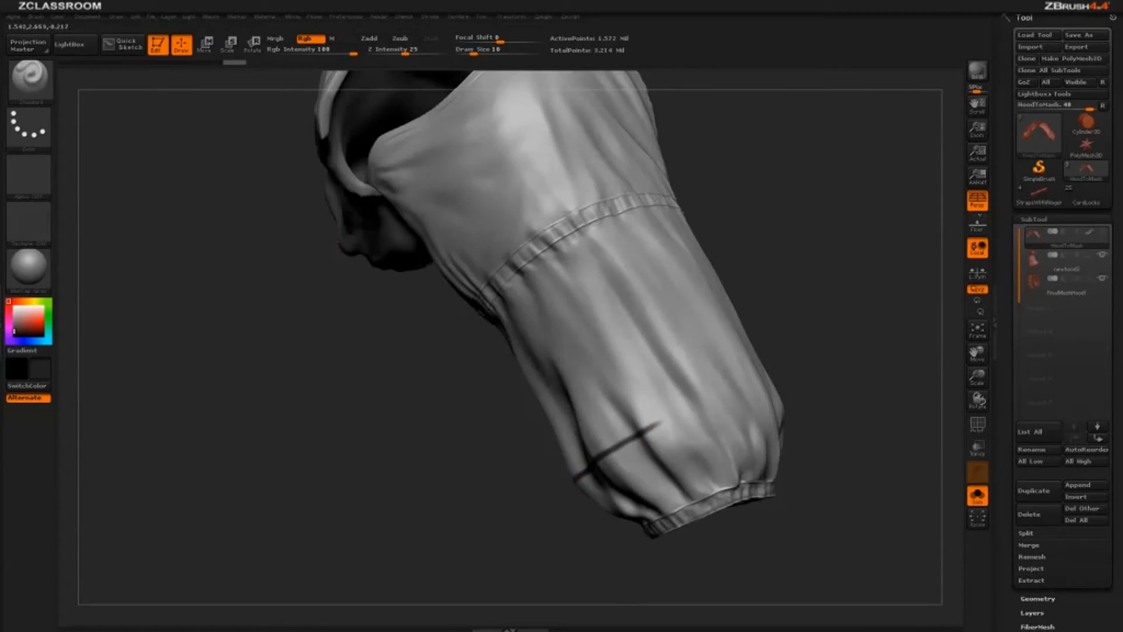
mouse_move(807, 356)
mouse_down()
mouse_move(627, 445)
mouse_move(721, 414)
mouse_move(799, 360)
mouse_up()
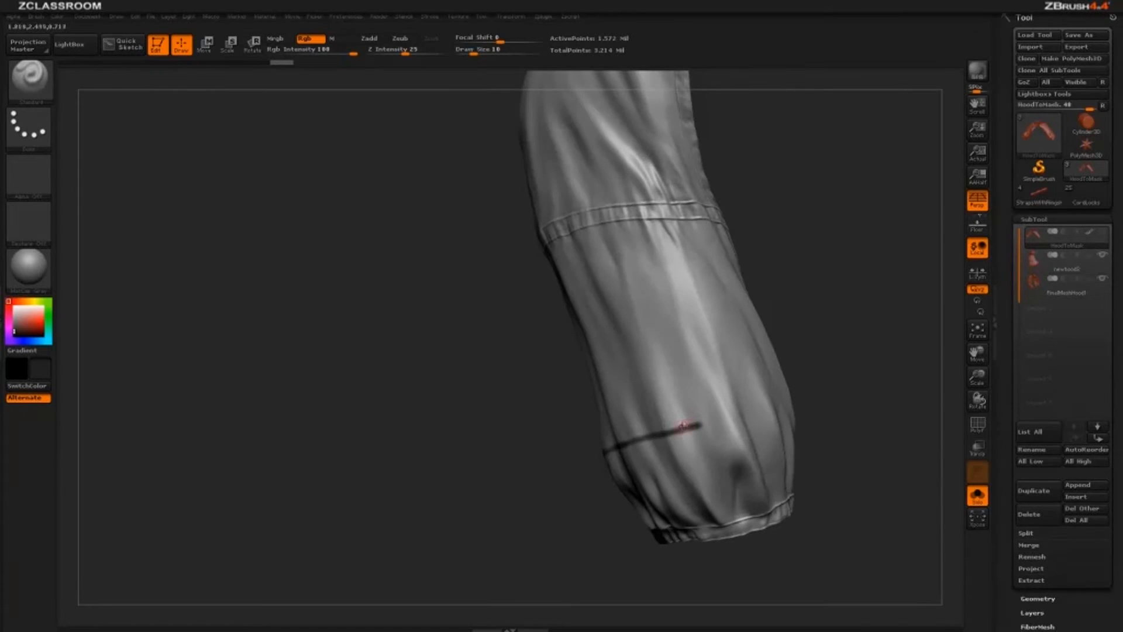
drag(688, 425, 753, 405)
drag(685, 427, 763, 402)
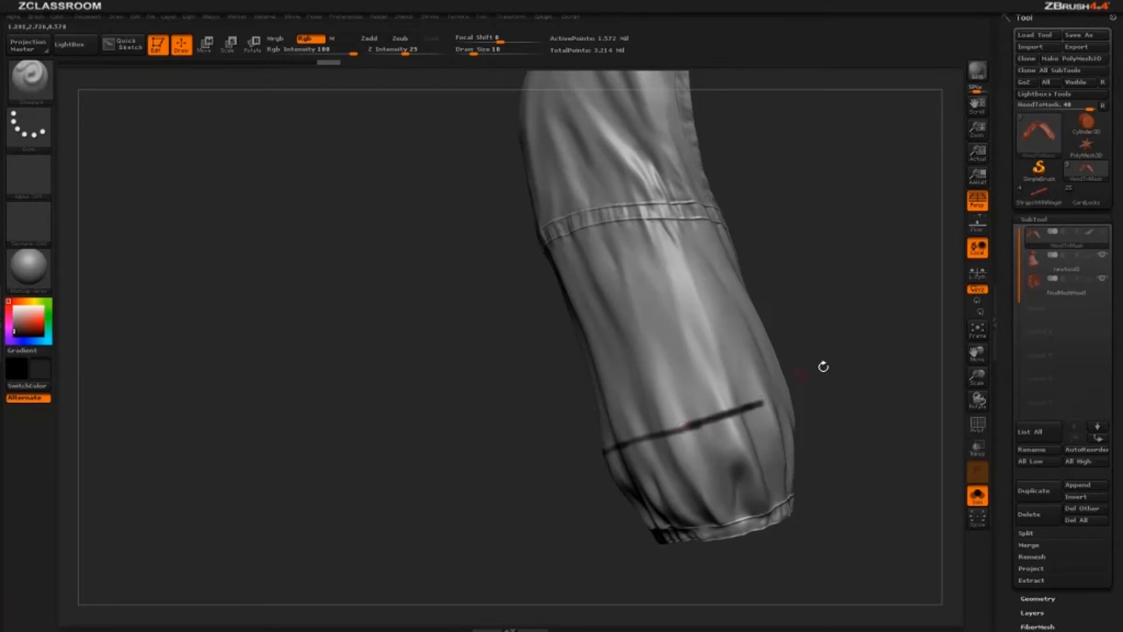
- Paint a second crosswise line around the outer sleeve from the next guide dot up, parallel to the cuff line
mouse_move(822, 366)
mouse_down()
mouse_move(877, 318)
mouse_move(936, 305)
mouse_up()
mouse_move(671, 333)
mouse_down()
mouse_move(757, 287)
mouse_move(527, 439)
mouse_move(640, 380)
mouse_up()
mouse_move(819, 375)
mouse_down()
mouse_move(567, 415)
mouse_move(686, 367)
mouse_up()
drag(803, 314, 754, 318)
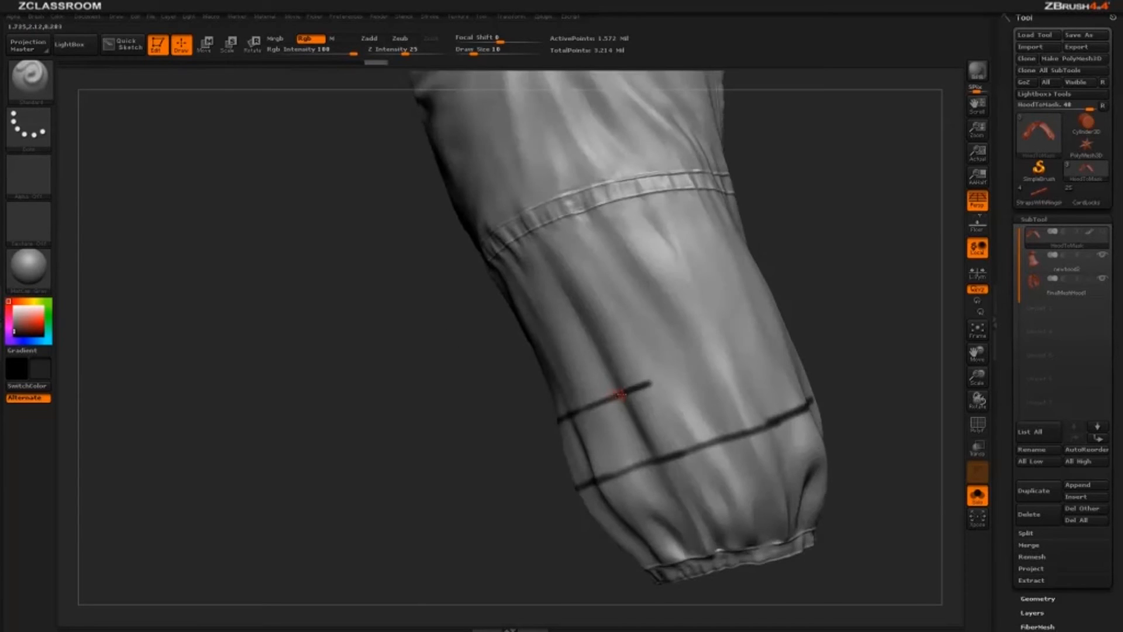
drag(624, 393, 760, 349)
drag(841, 310, 775, 327)
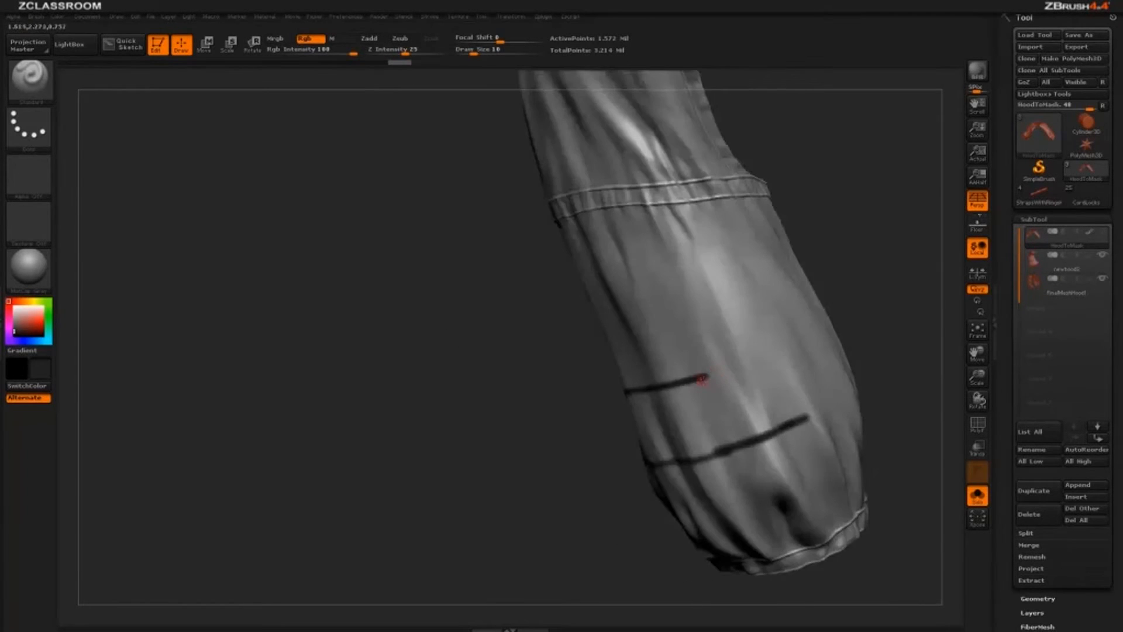
drag(721, 373, 779, 355)
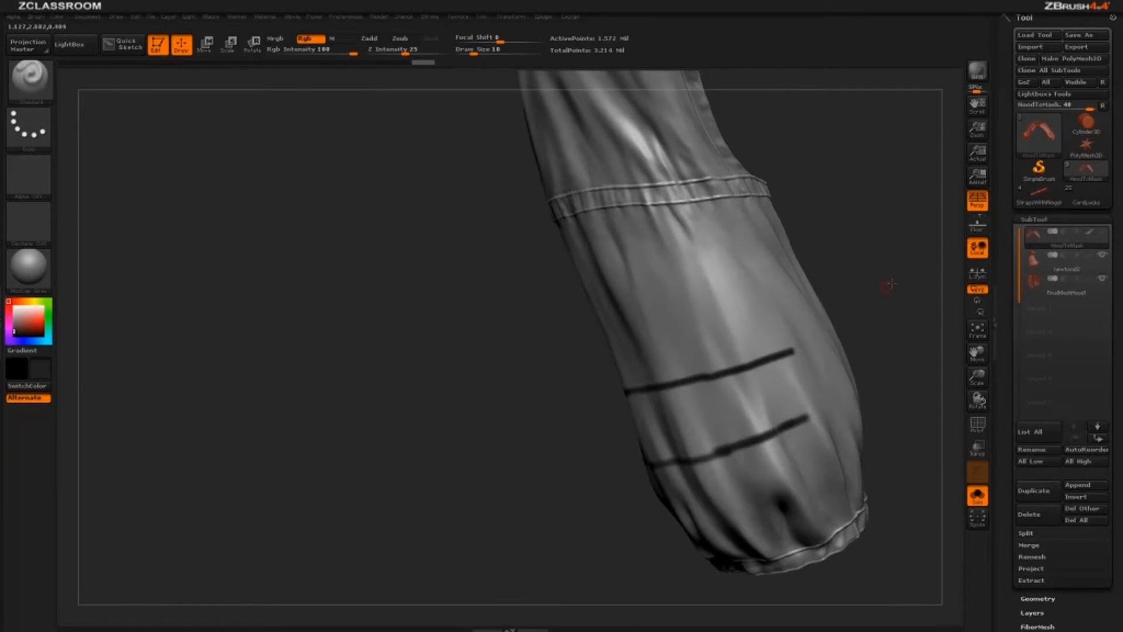
- Paint a third crosswise line around the outer sleeve, starting at the second guide dot below the elbow seam
drag(889, 285, 744, 281)
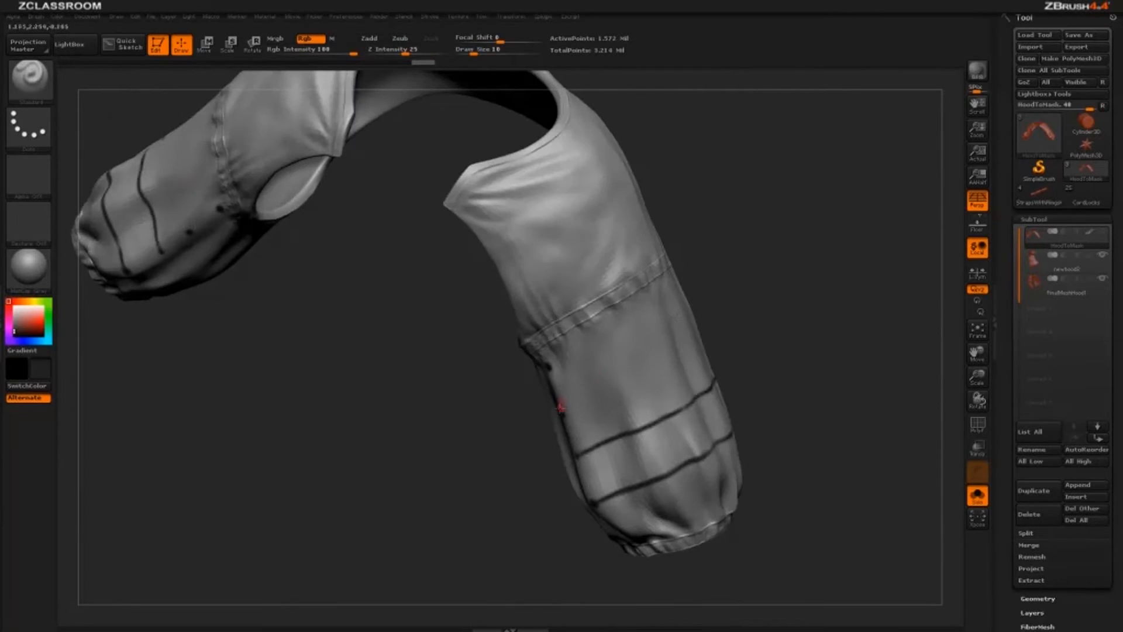
drag(602, 399, 653, 371)
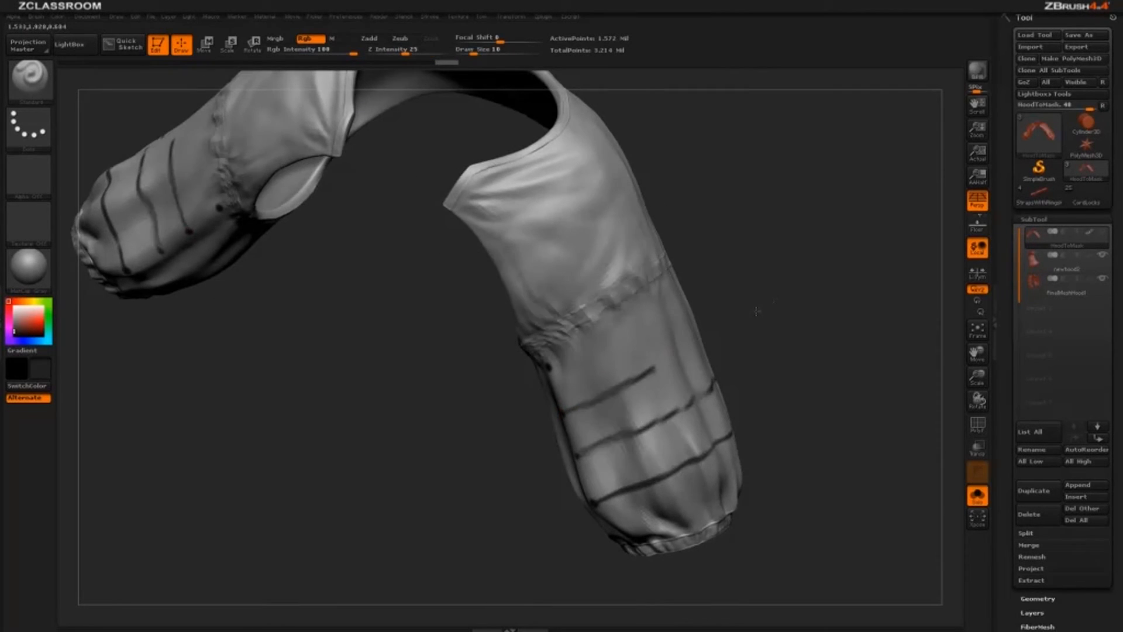
drag(757, 311, 696, 325)
drag(617, 384, 707, 341)
mouse_move(775, 309)
mouse_down()
mouse_move(705, 322)
mouse_move(741, 335)
mouse_up()
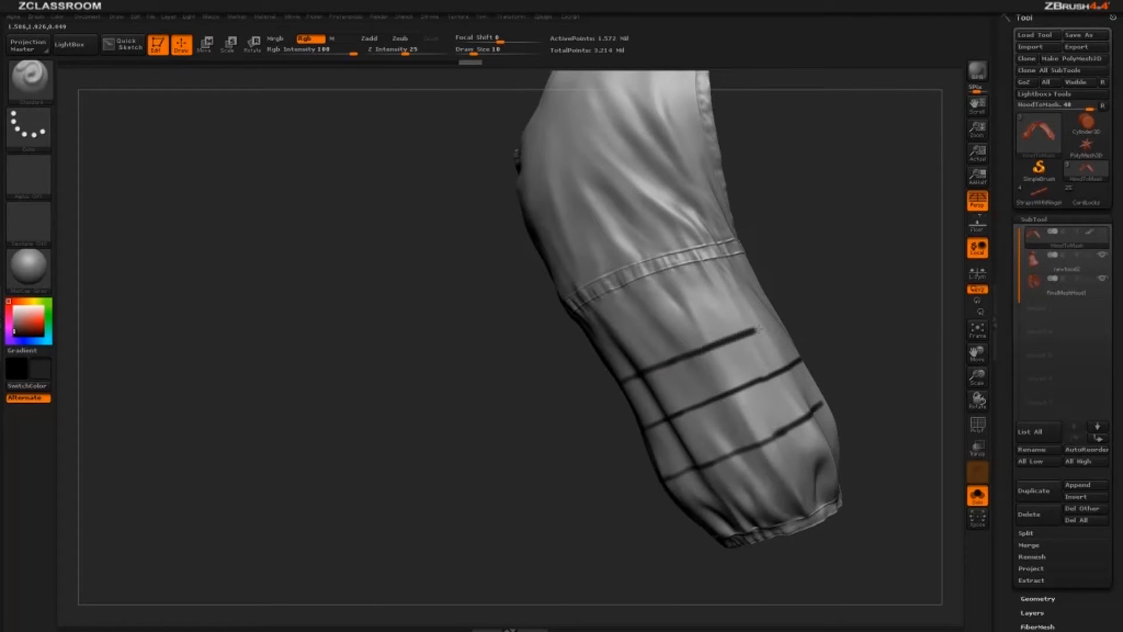
- Paint the fourth crosswise line around the outer sleeve, starting at the uppermost dot just below the elbow seam
mouse_move(815, 298)
mouse_down()
mouse_move(687, 362)
mouse_move(585, 351)
mouse_move(529, 359)
mouse_move(606, 339)
mouse_up()
drag(755, 304, 634, 315)
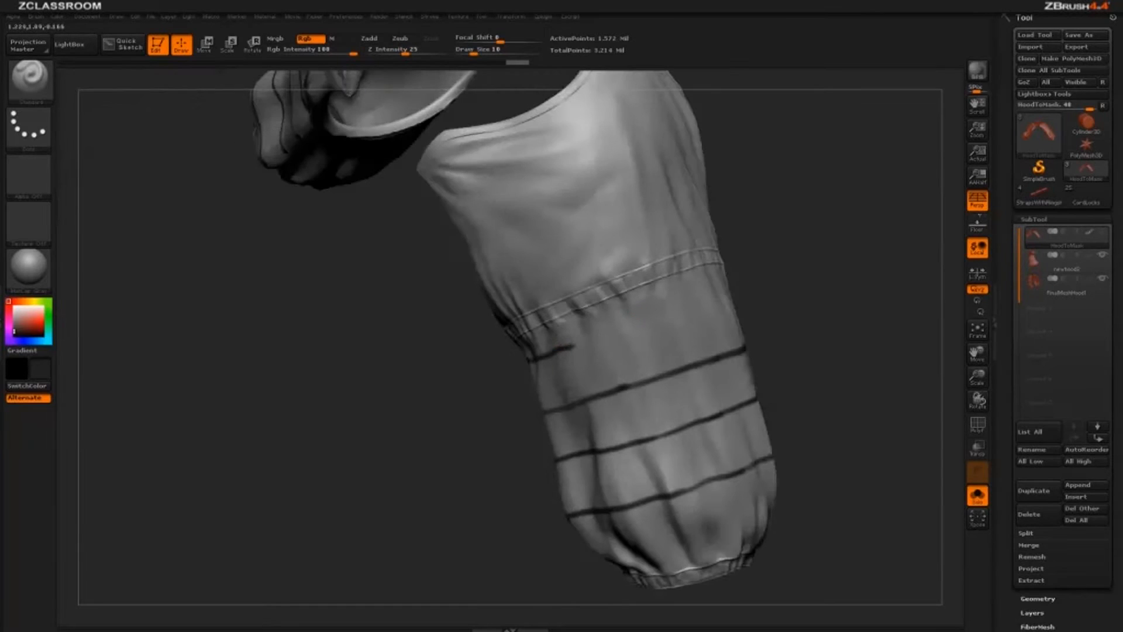
drag(573, 346, 660, 314)
mouse_move(776, 266)
mouse_down()
mouse_move(630, 320)
mouse_move(732, 295)
mouse_up()
drag(815, 266, 725, 304)
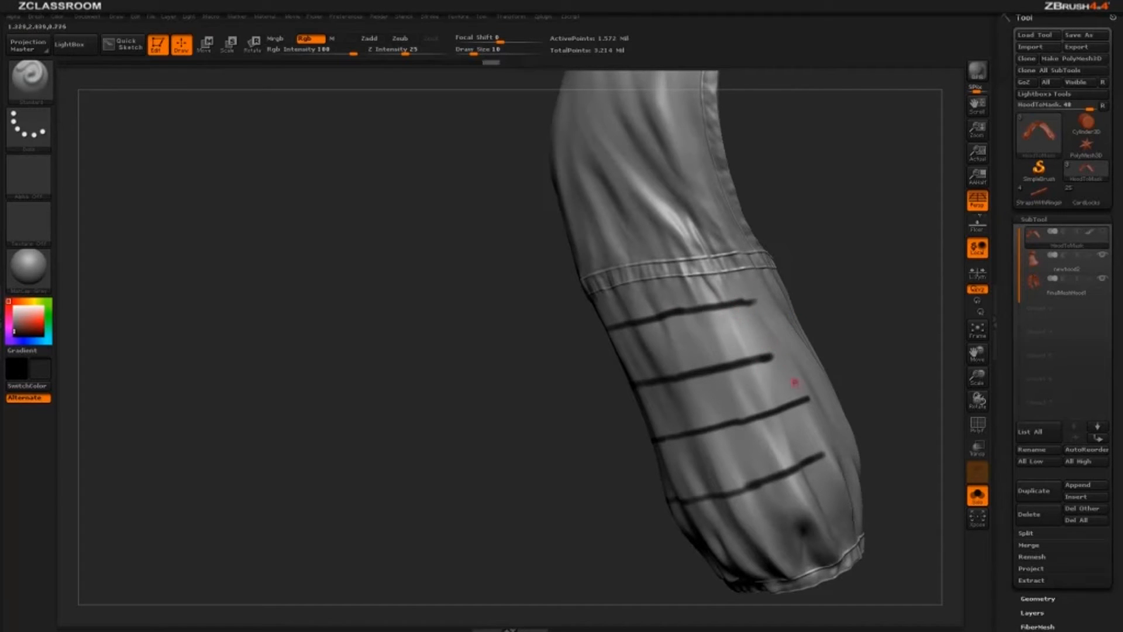
- Join the ends of the four crosswise lines with one lengthwise line at the back and one at the front of the sleeve
drag(878, 343, 755, 408)
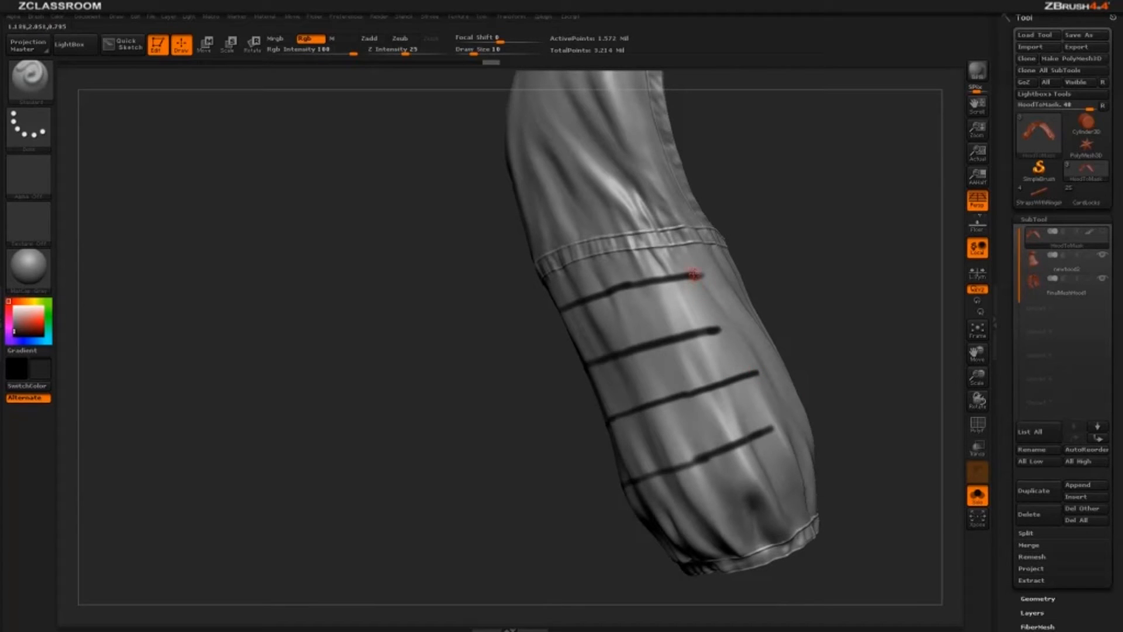
drag(739, 385, 764, 433)
mouse_move(811, 228)
mouse_down()
mouse_move(840, 234)
mouse_move(872, 217)
mouse_up()
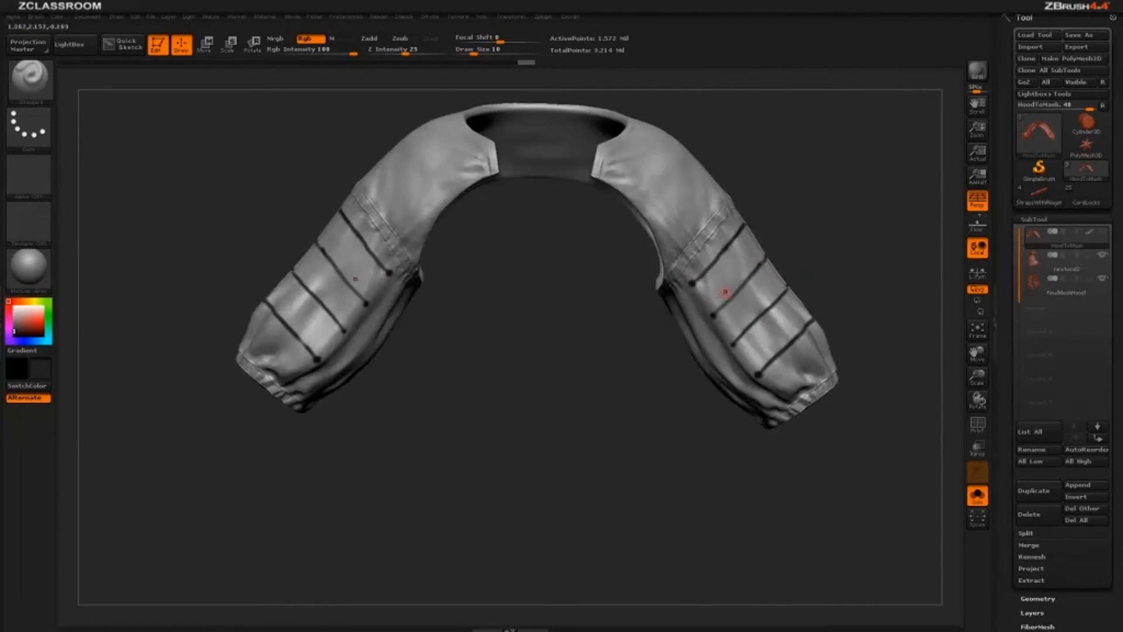
drag(695, 285, 758, 375)
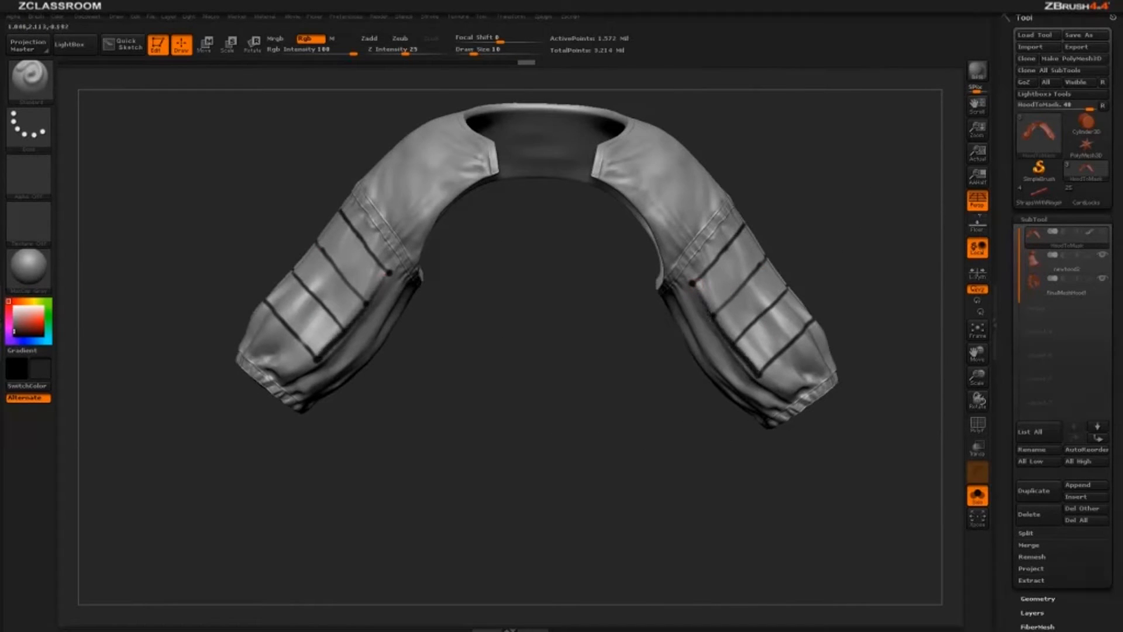
- Paint a lengthwise line down the middle of the sleeve's outer side, from the uppermost to the lowest crosswise line
mouse_move(853, 223)
mouse_down()
mouse_move(797, 235)
mouse_move(836, 233)
mouse_move(676, 319)
mouse_up()
drag(667, 389, 634, 442)
drag(754, 347, 661, 431)
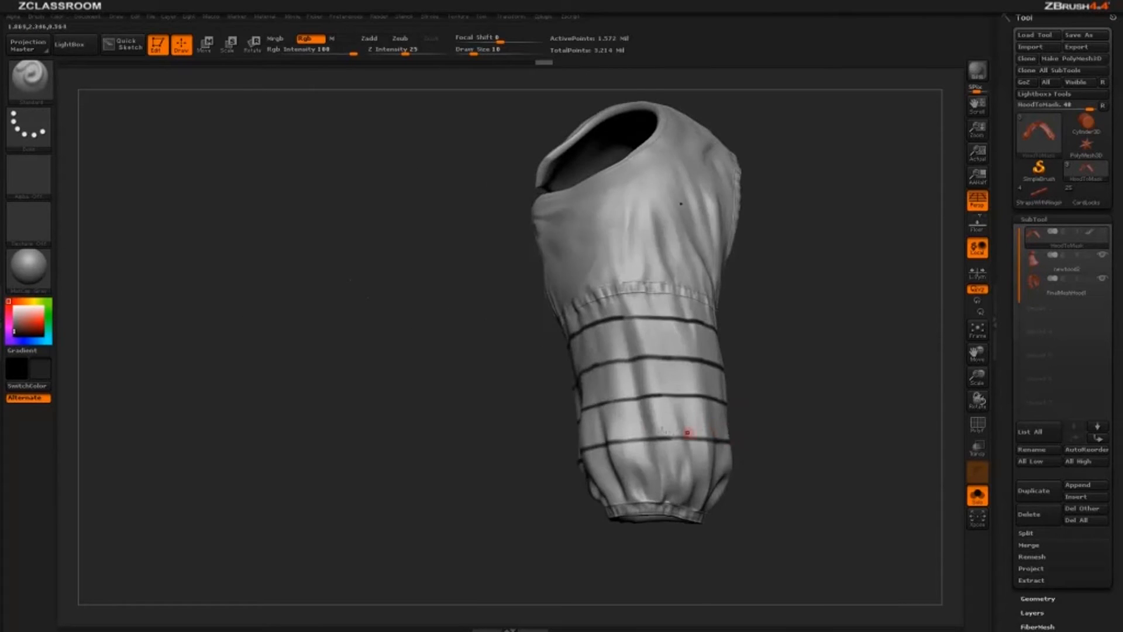
drag(795, 375, 648, 317)
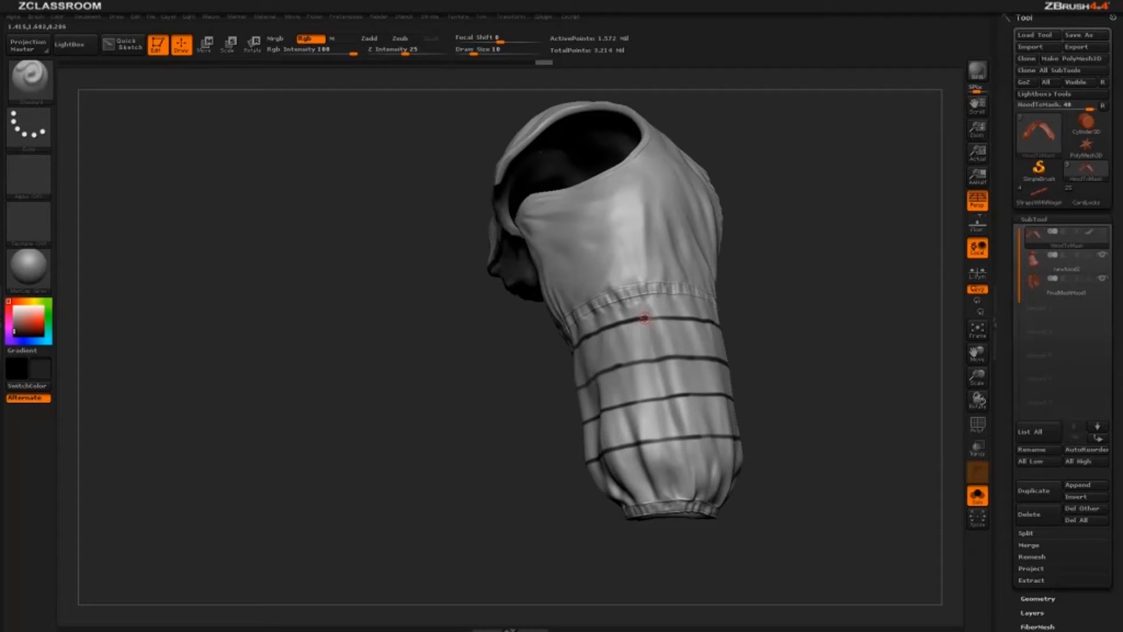
drag(665, 317, 640, 433)
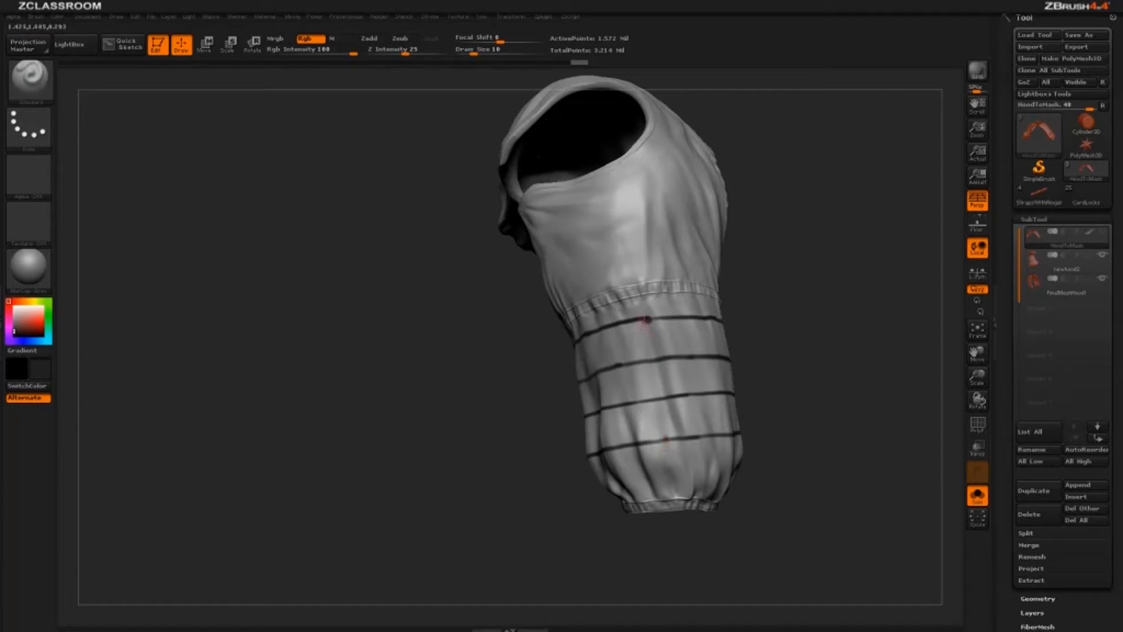
drag(646, 319, 665, 427)
- Divide the rear half of the sleeve grid with evenly spaced lengthwise lines across the four crosswise lines
drag(836, 308, 769, 325)
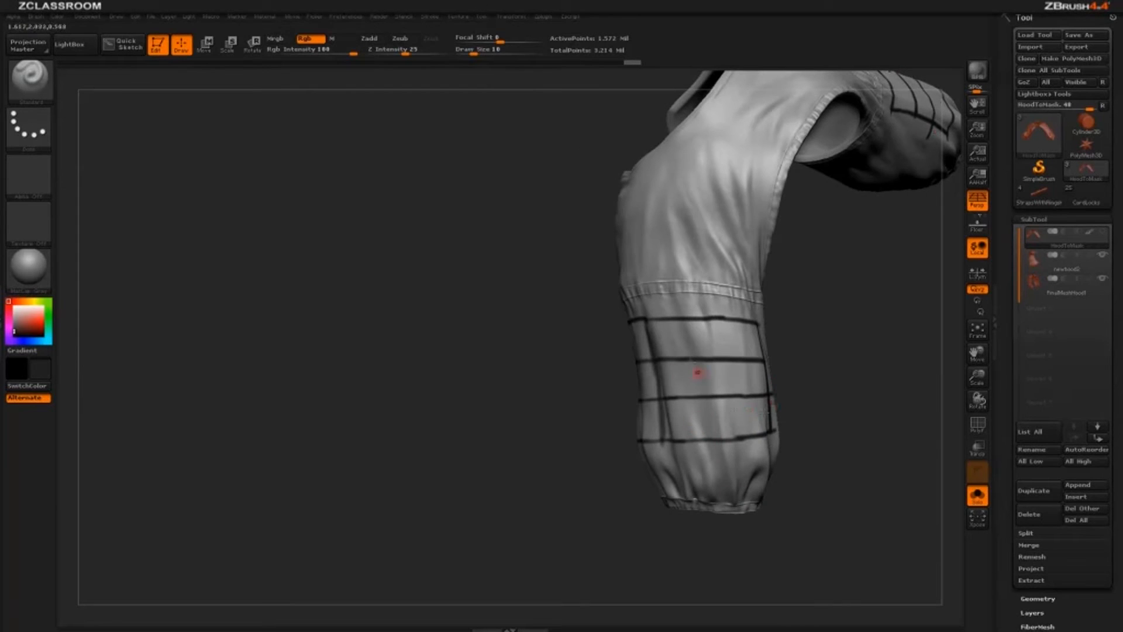
drag(723, 320, 740, 433)
drag(819, 358, 883, 358)
drag(682, 323, 700, 448)
- Divide the front half of the sleeve grid with two lengthwise lines between the front edge and the middle line
drag(825, 342, 874, 338)
drag(763, 303, 782, 305)
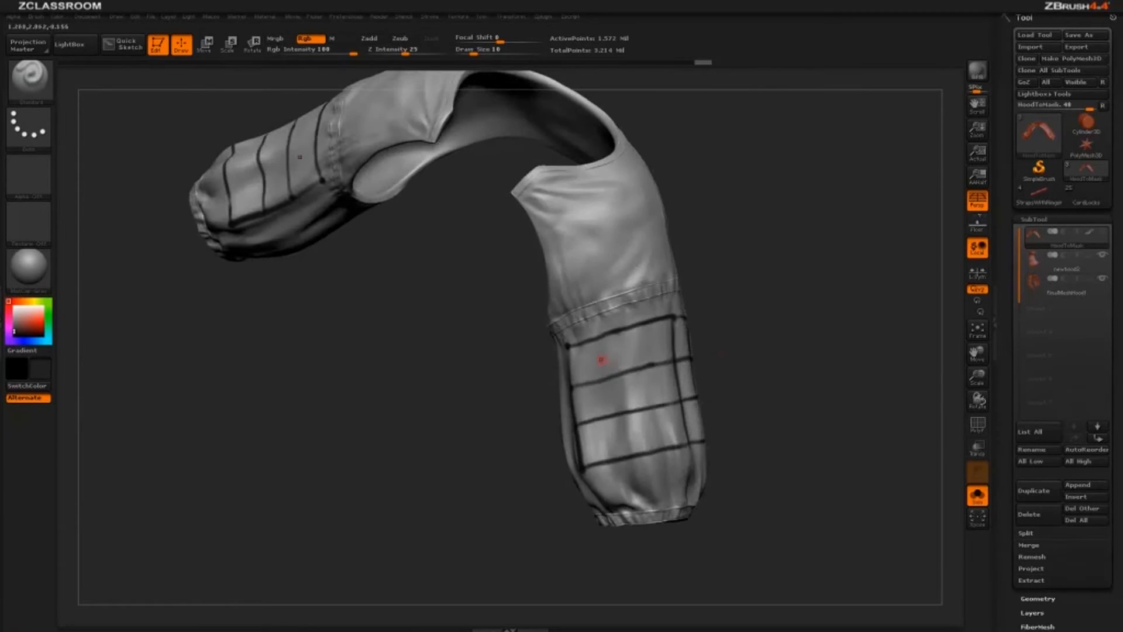
drag(598, 338, 612, 444)
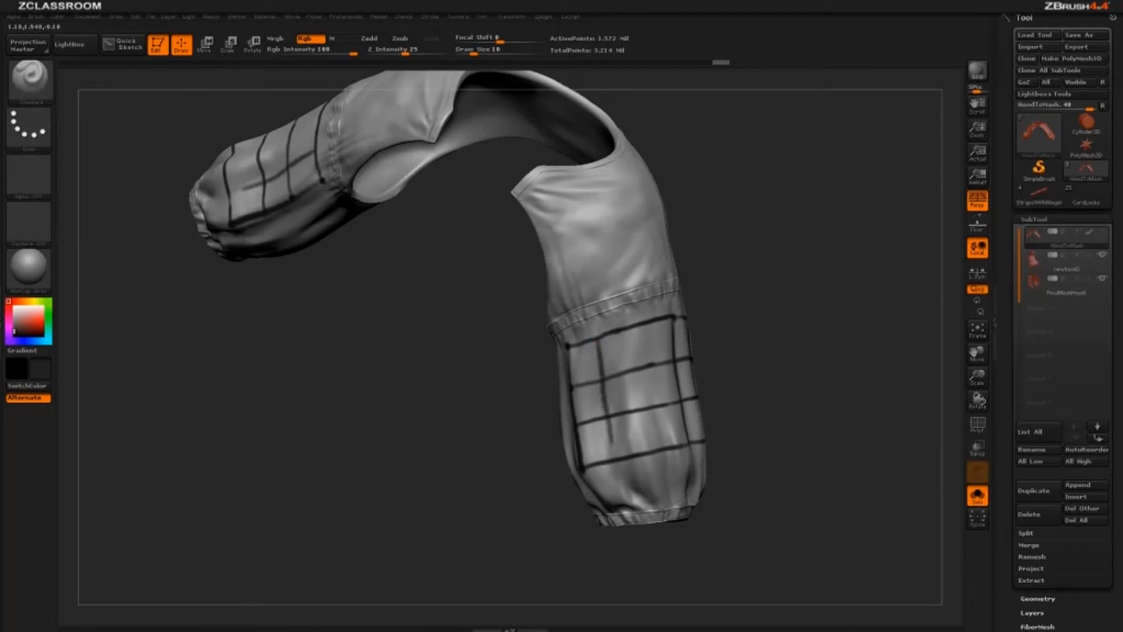
drag(632, 326, 653, 450)
mouse_move(778, 345)
mouse_down()
mouse_move(809, 344)
mouse_move(648, 331)
mouse_up()
mouse_move(773, 275)
mouse_down()
mouse_move(800, 273)
mouse_move(643, 329)
mouse_up()
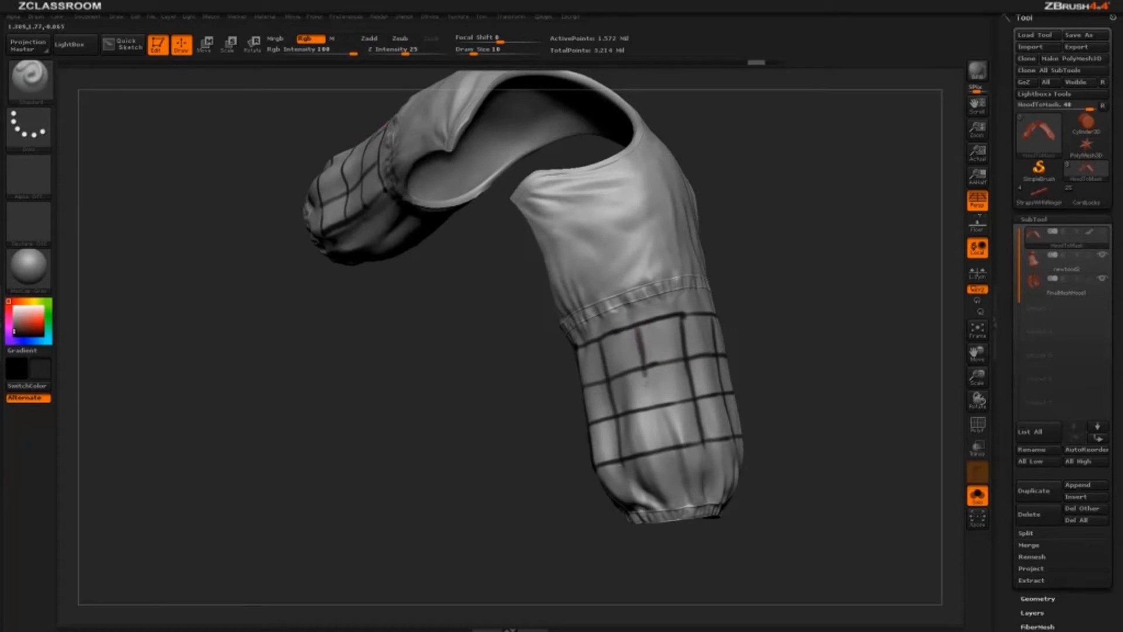
drag(645, 383, 657, 443)
- Check the painted grid from front, back and side, and go over the lengthwise lines on the sleeve's outer side
drag(459, 375, 526, 372)
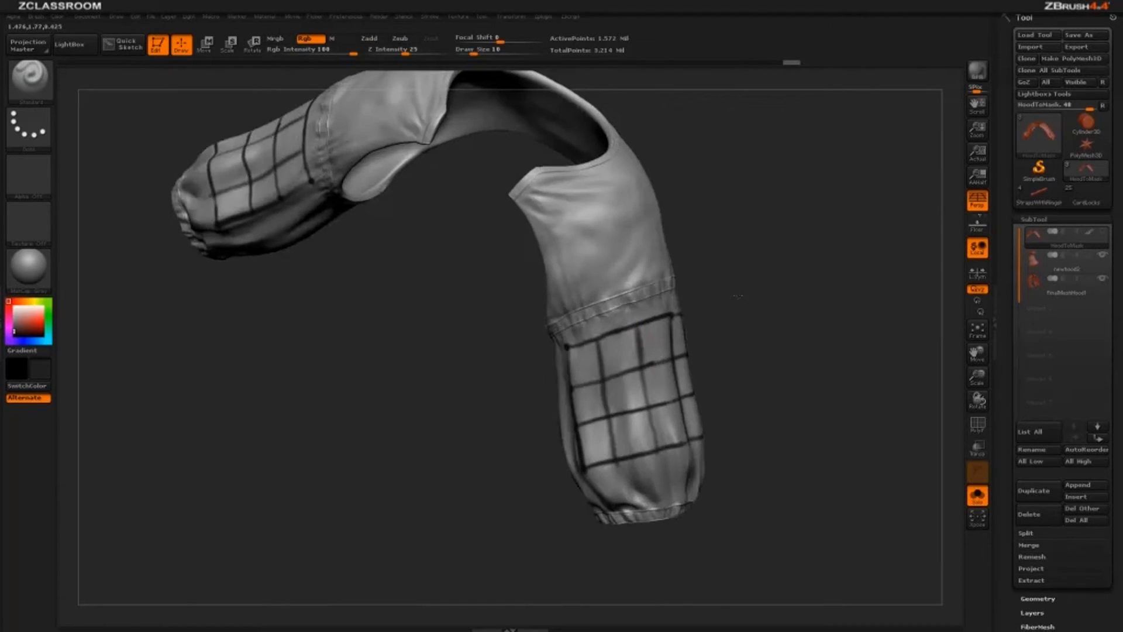
drag(739, 296, 608, 316)
drag(805, 336, 583, 329)
mouse_move(841, 340)
mouse_down()
mouse_move(825, 347)
mouse_move(741, 309)
mouse_up()
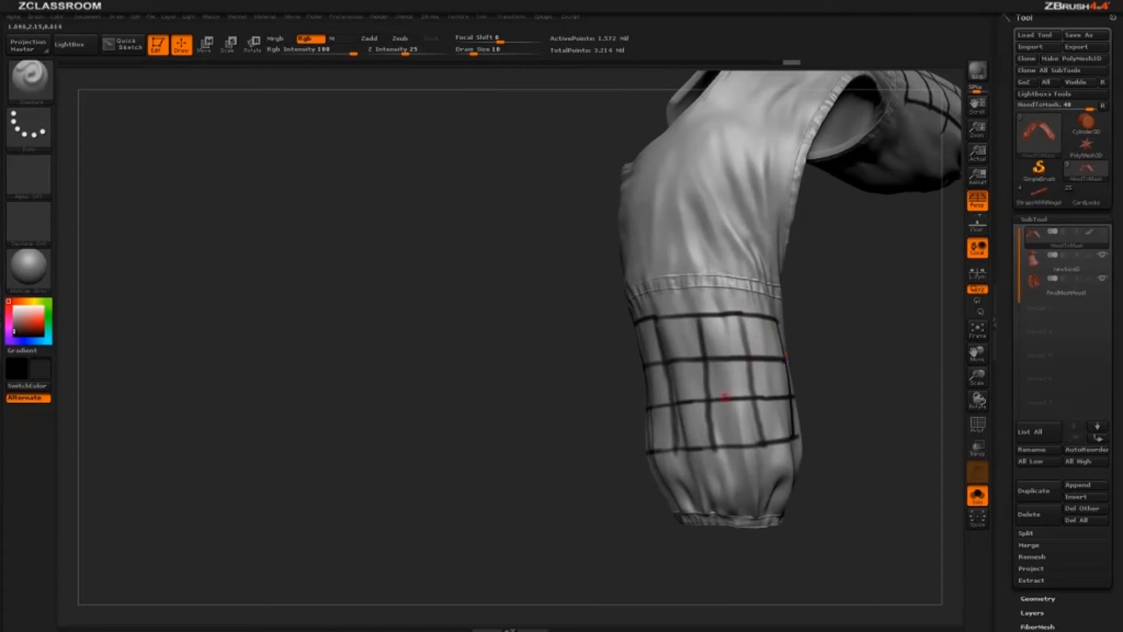
drag(852, 321, 722, 296)
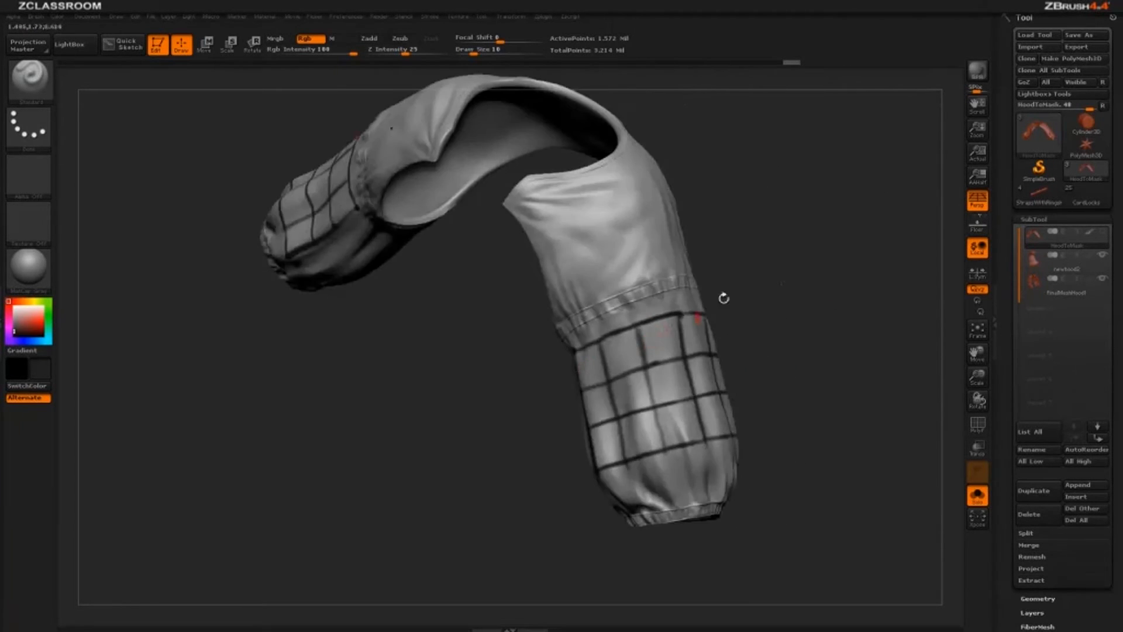
drag(670, 350, 659, 303)
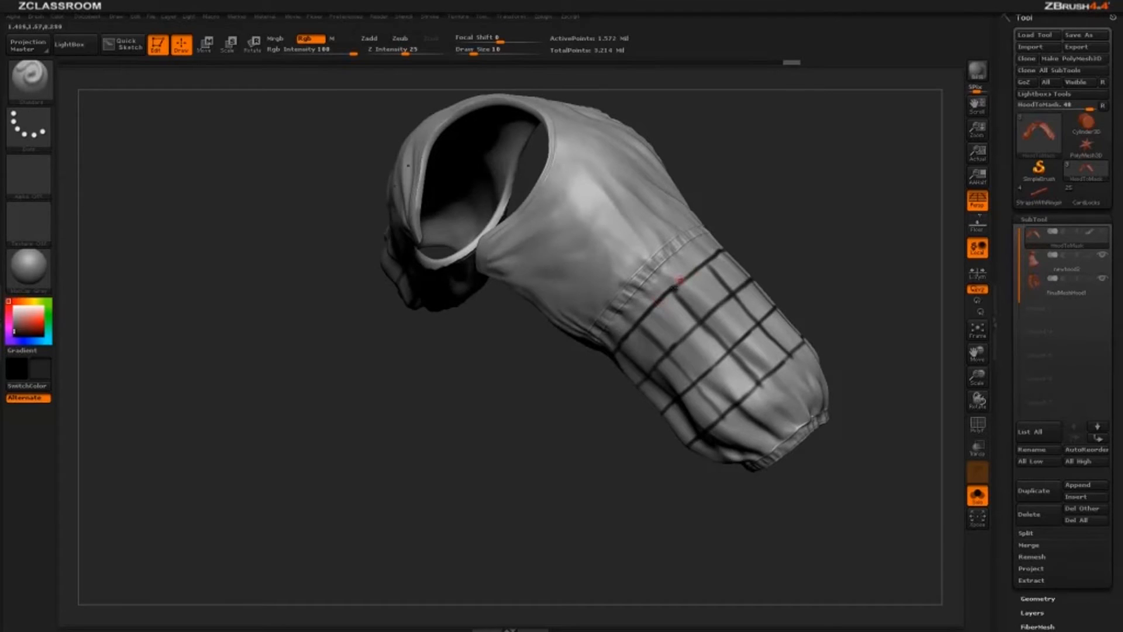
drag(698, 266, 714, 405)
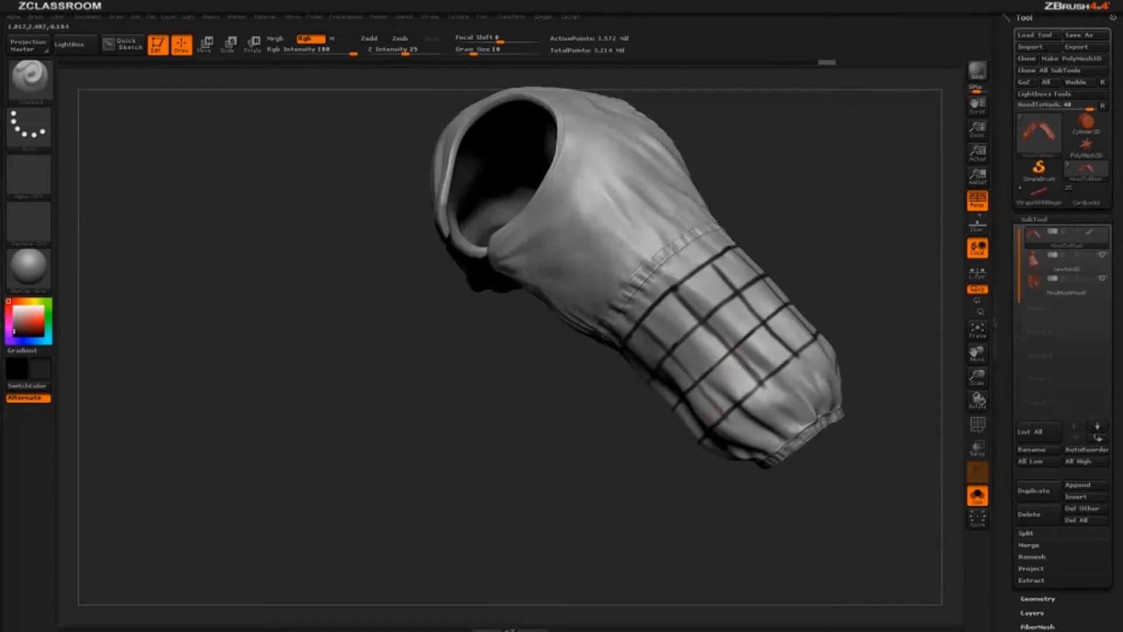
- Duplicate the painted sleeves subtool, remove the subdivision levels from one of the two copies, and make that copy active
drag(873, 316, 834, 287)
drag(779, 371, 815, 349)
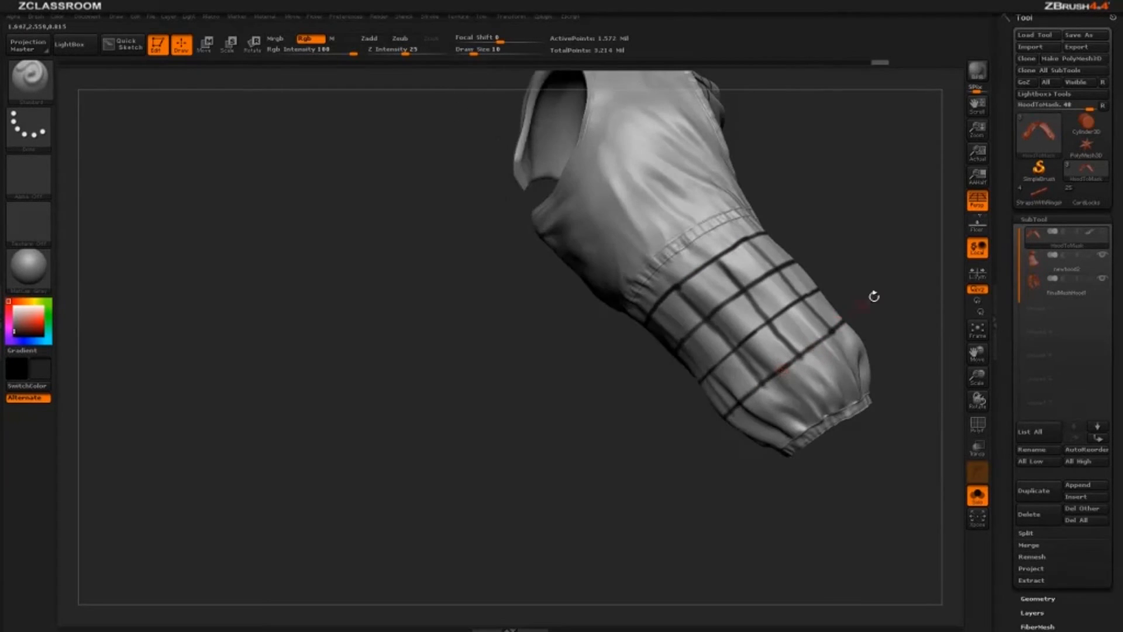
mouse_move(873, 296)
mouse_down()
mouse_move(843, 293)
mouse_move(819, 345)
mouse_move(898, 239)
mouse_move(919, 229)
mouse_move(866, 275)
mouse_move(807, 298)
mouse_up()
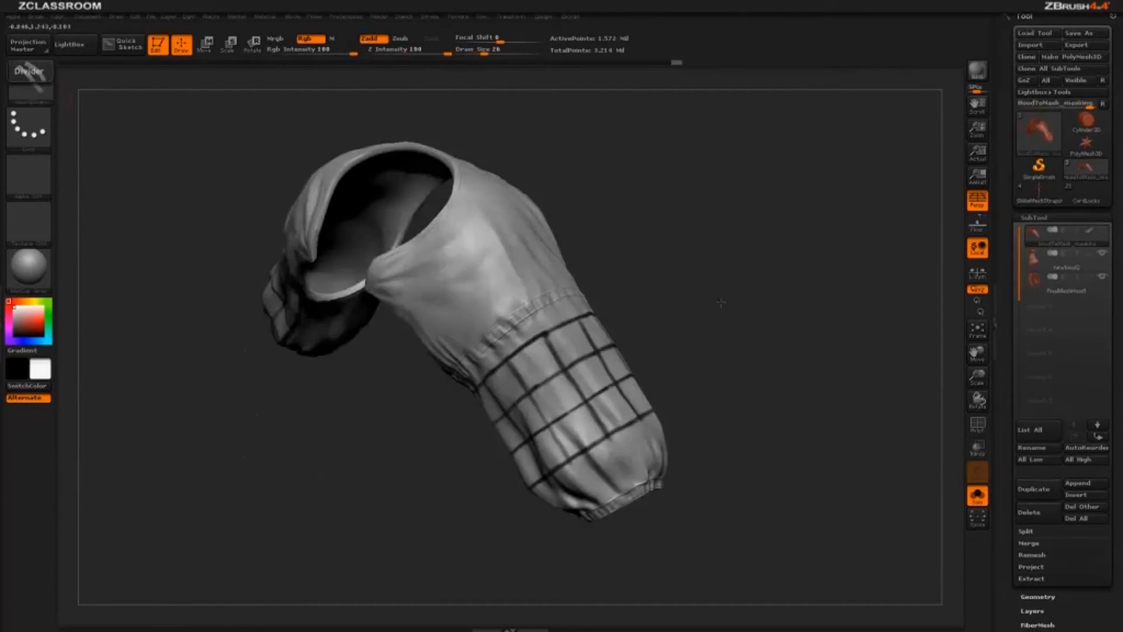
mouse_move(721, 303)
mouse_down()
mouse_move(695, 285)
mouse_move(727, 299)
mouse_up()
drag(1003, 259, 1002, 238)
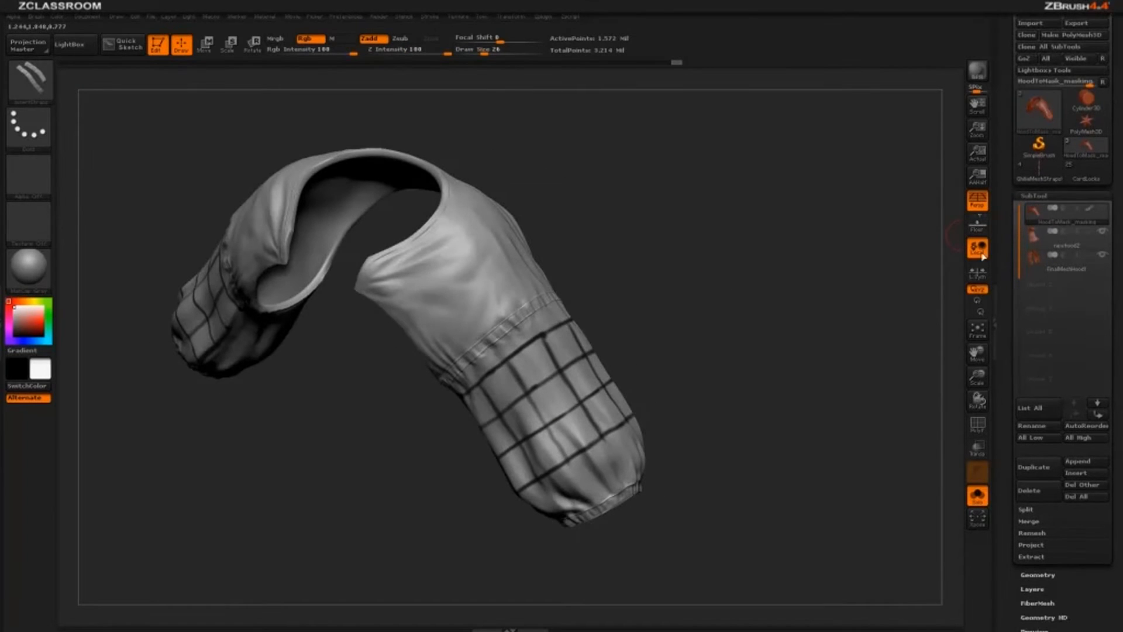
click(1040, 575)
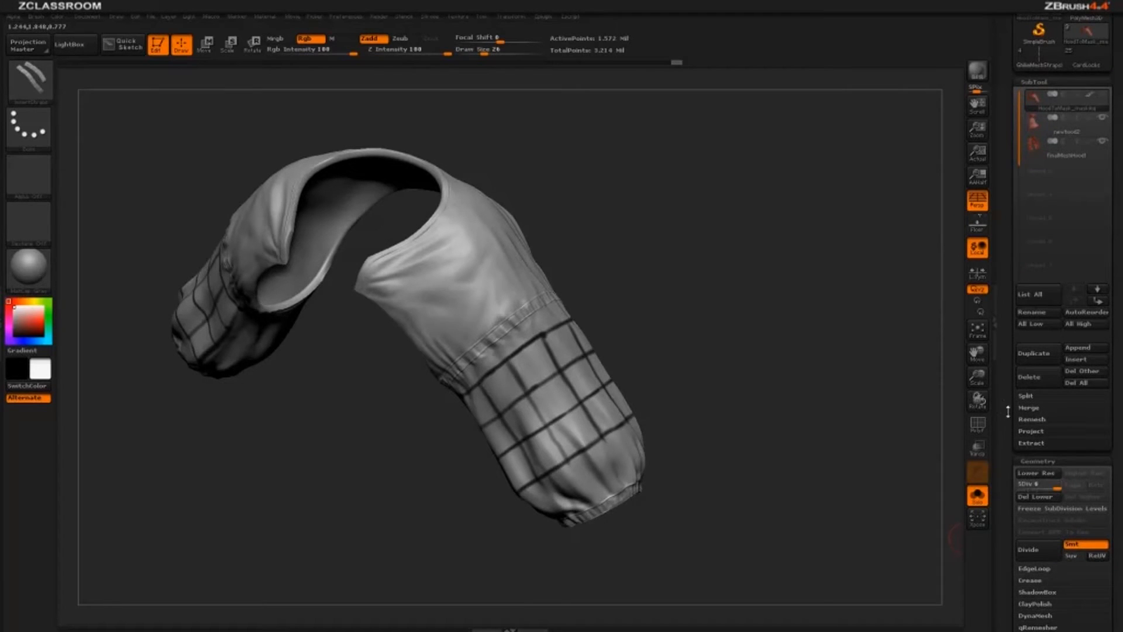
drag(1008, 411, 1007, 458)
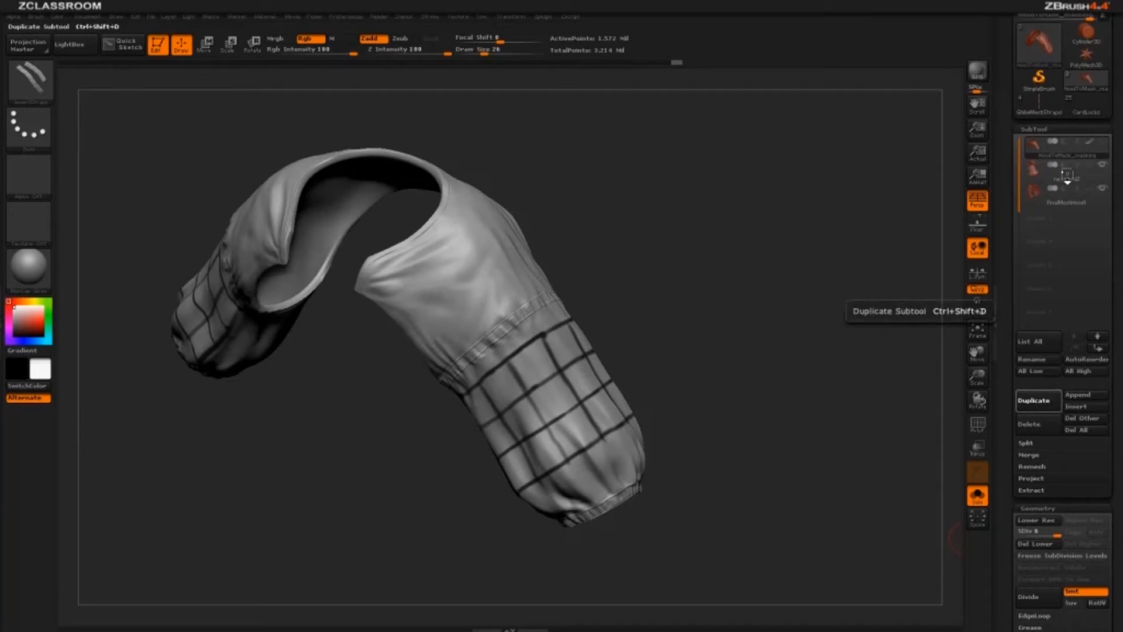
click(1067, 169)
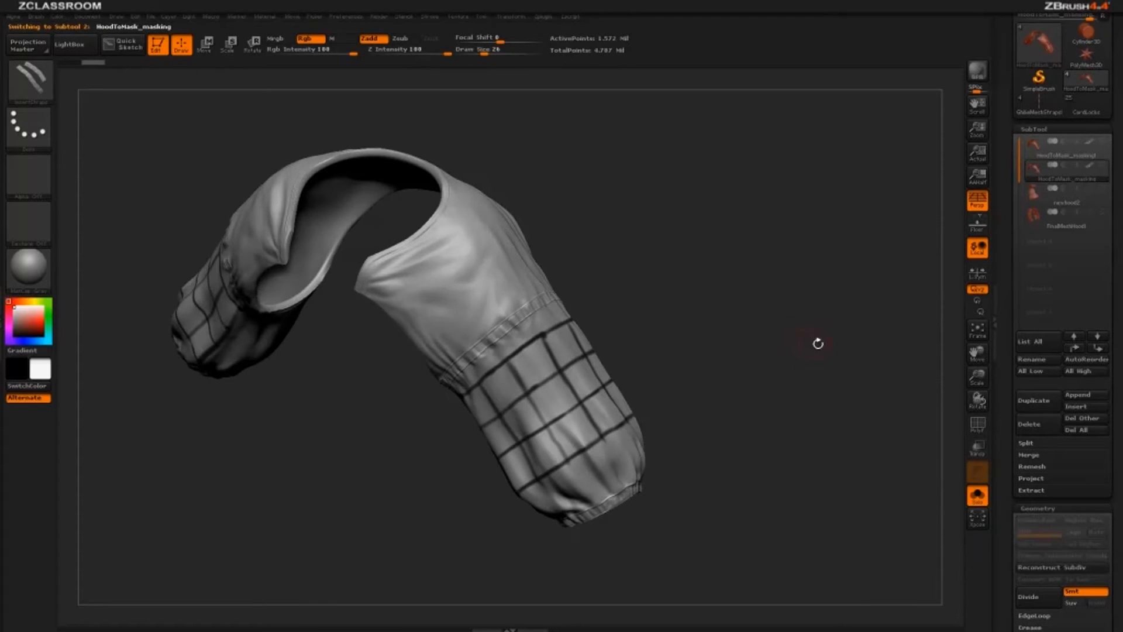
- Compare the sleeves copy that has subdivision levels with the single-level copy, looking at both from several angles
drag(818, 343, 531, 299)
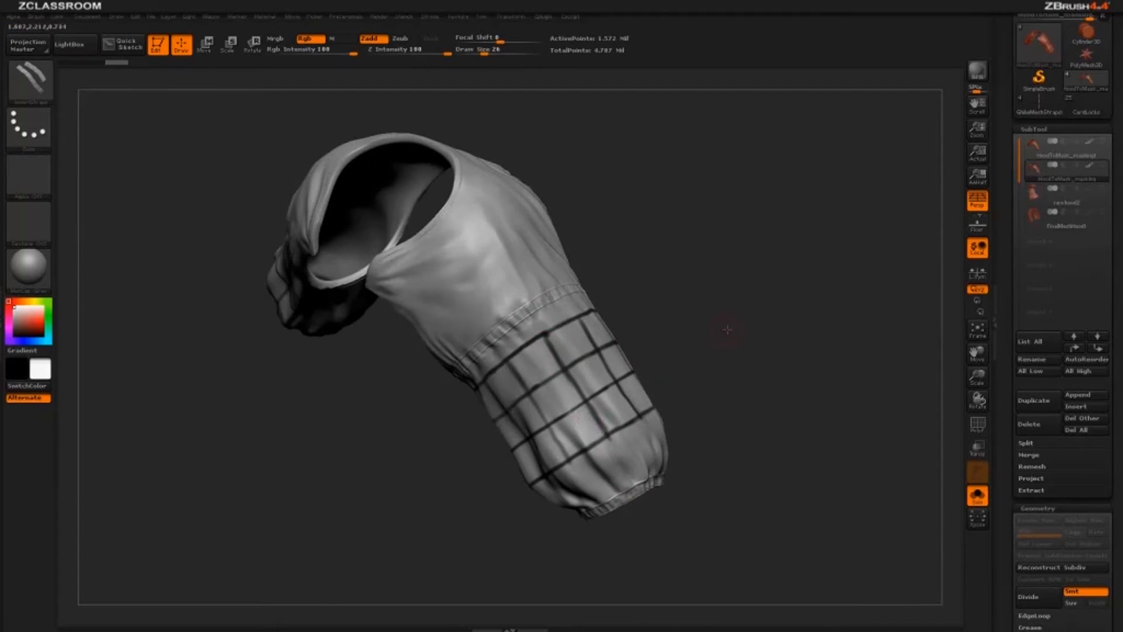
drag(727, 330, 683, 307)
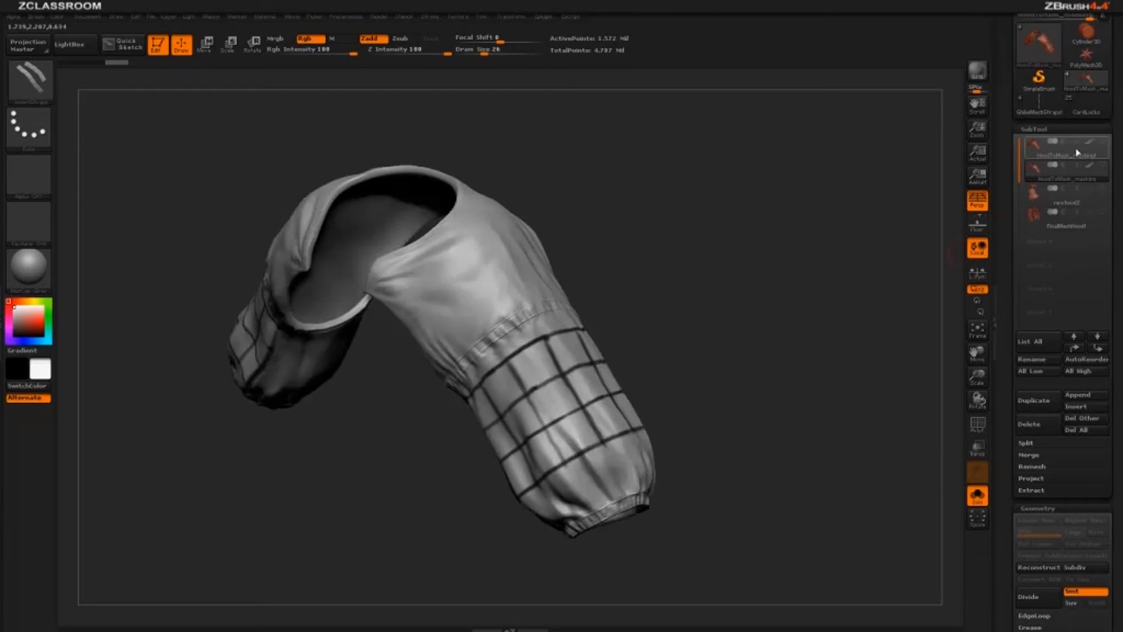
click(1072, 166)
drag(877, 268, 739, 349)
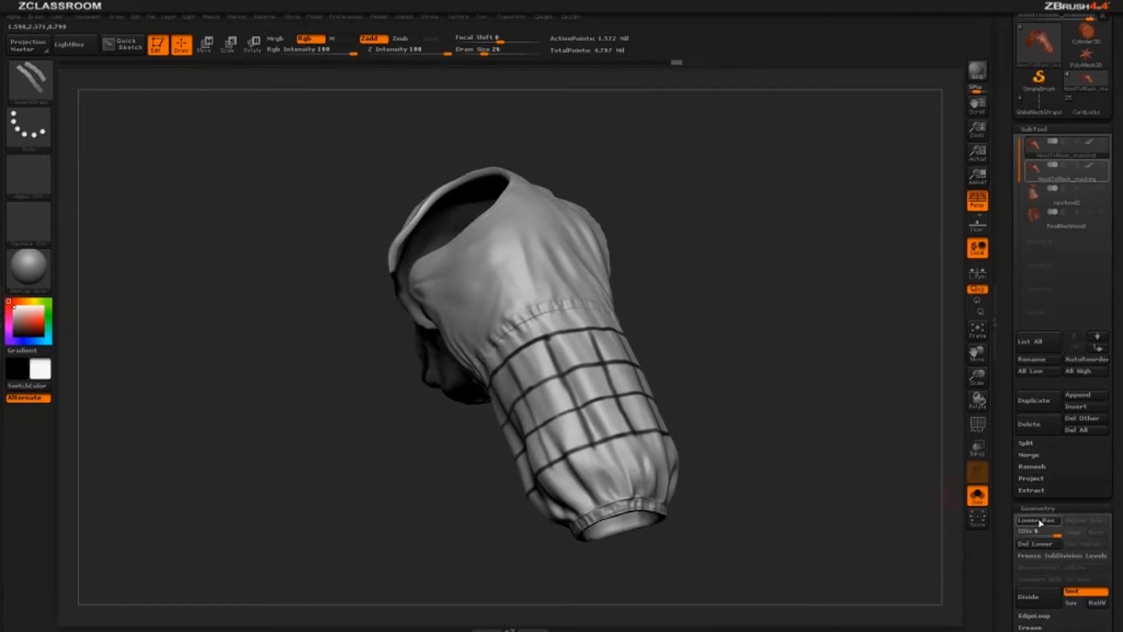
click(1020, 520)
drag(847, 225, 866, 246)
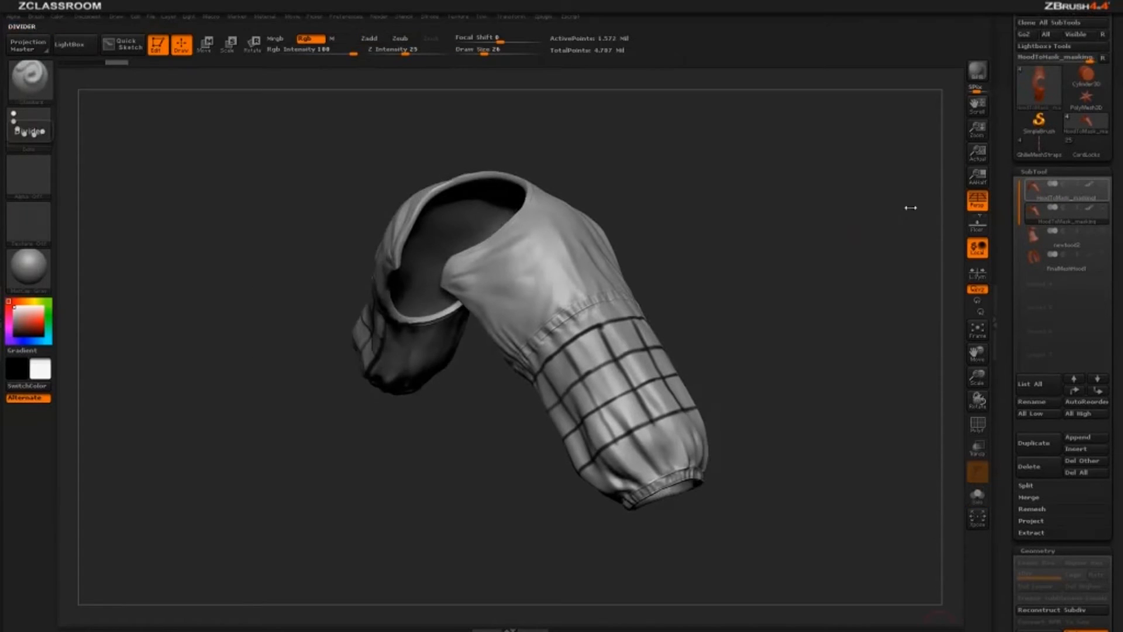
drag(910, 207, 925, 153)
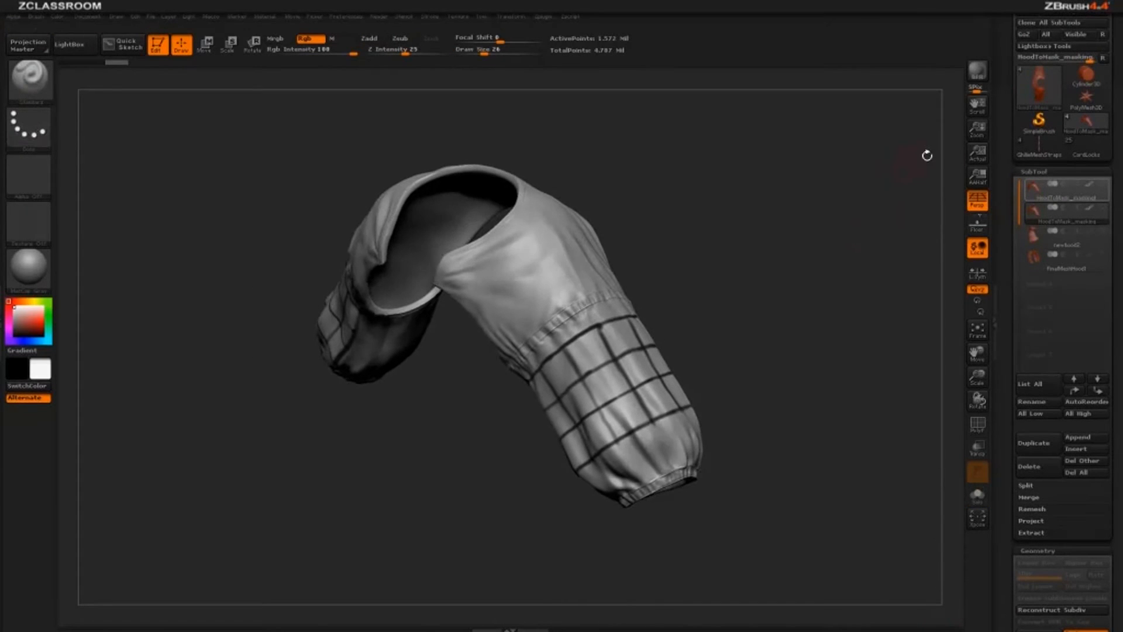
- Switch to the GhilieMeshStraps tool, frame all its straps in the front view, and turn off perspective
click(1038, 157)
mouse_move(822, 283)
mouse_down()
mouse_move(830, 318)
mouse_move(819, 304)
mouse_up()
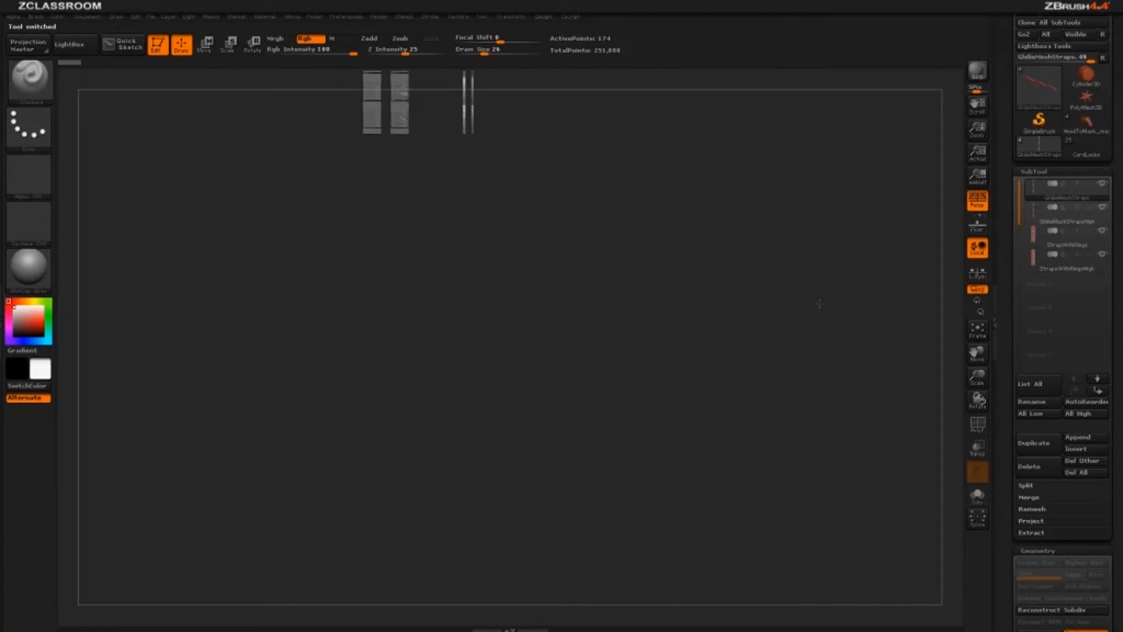
key(f)
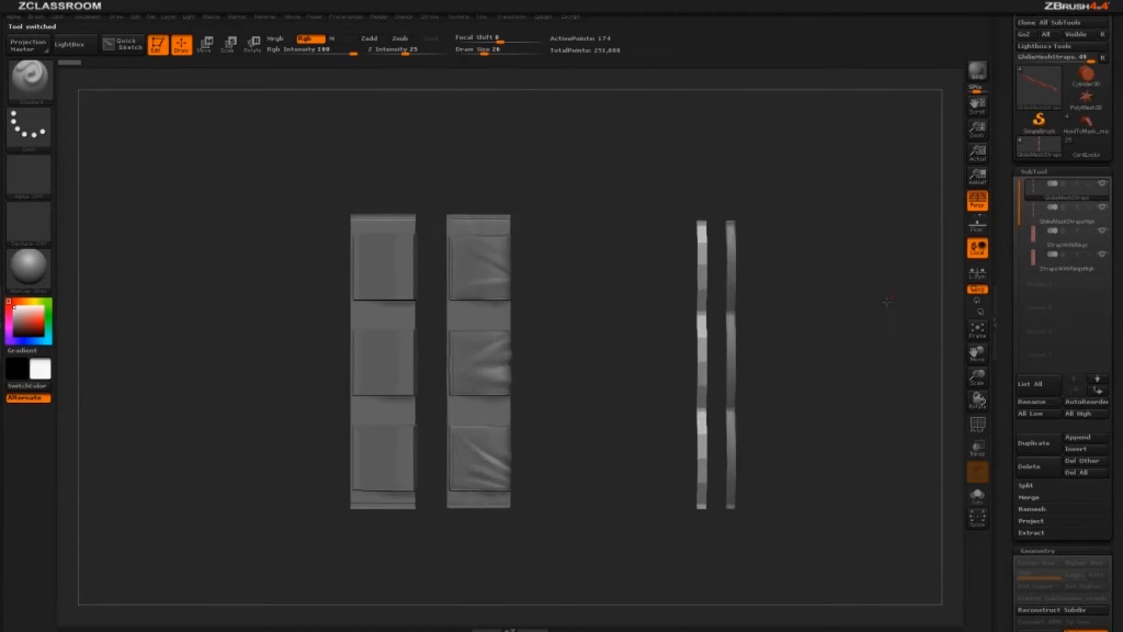
drag(649, 258, 777, 271)
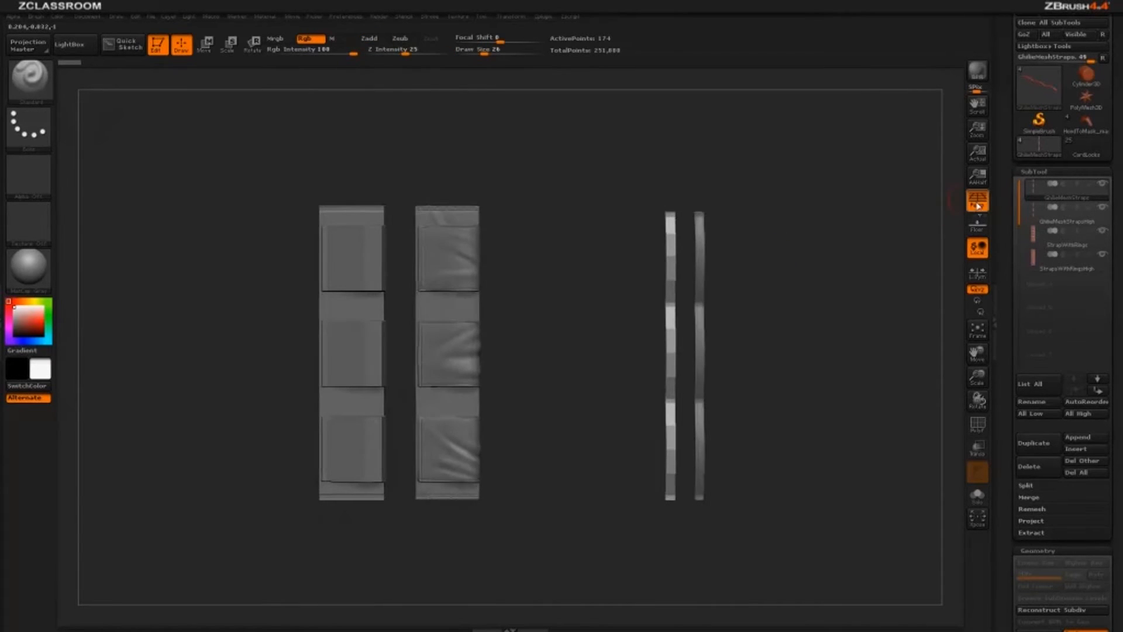
click(978, 201)
drag(567, 313, 309, 311)
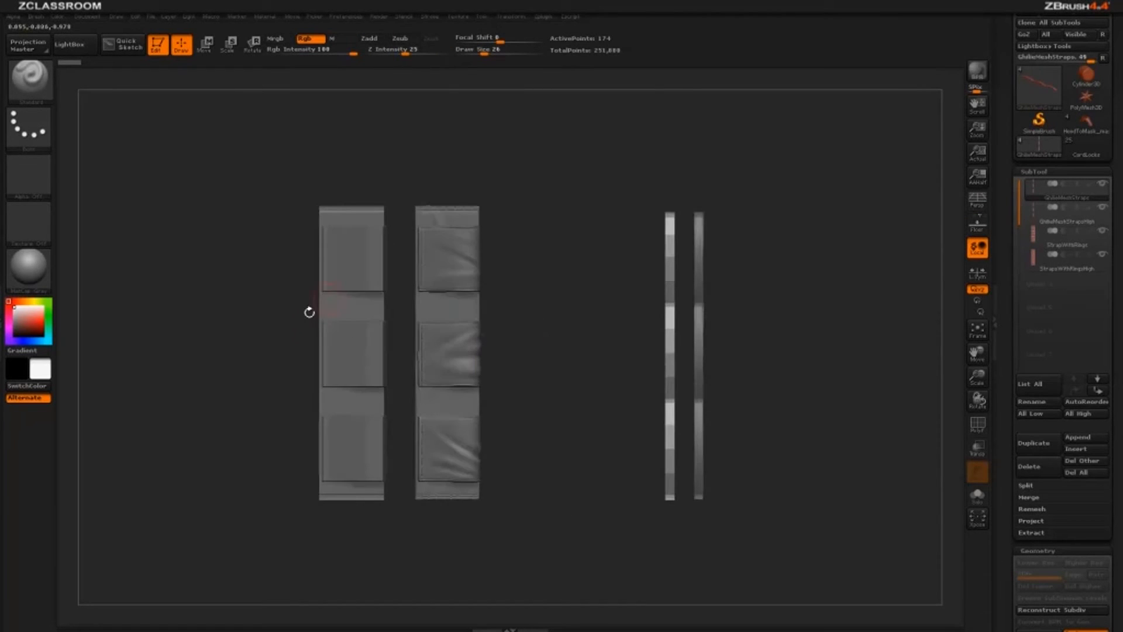
drag(561, 281, 555, 286)
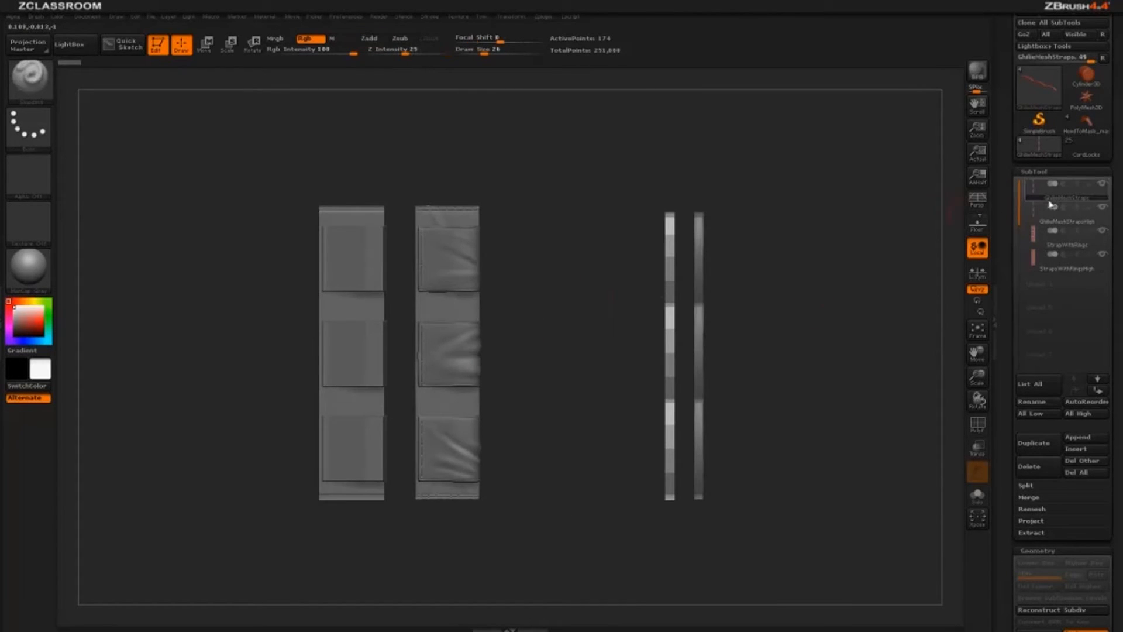
- Show the polygon frame and examine the polygroups of the low-resolution StrapWithRings and GhilieMeshStraps meshes from several angles
alt+click(373, 356)
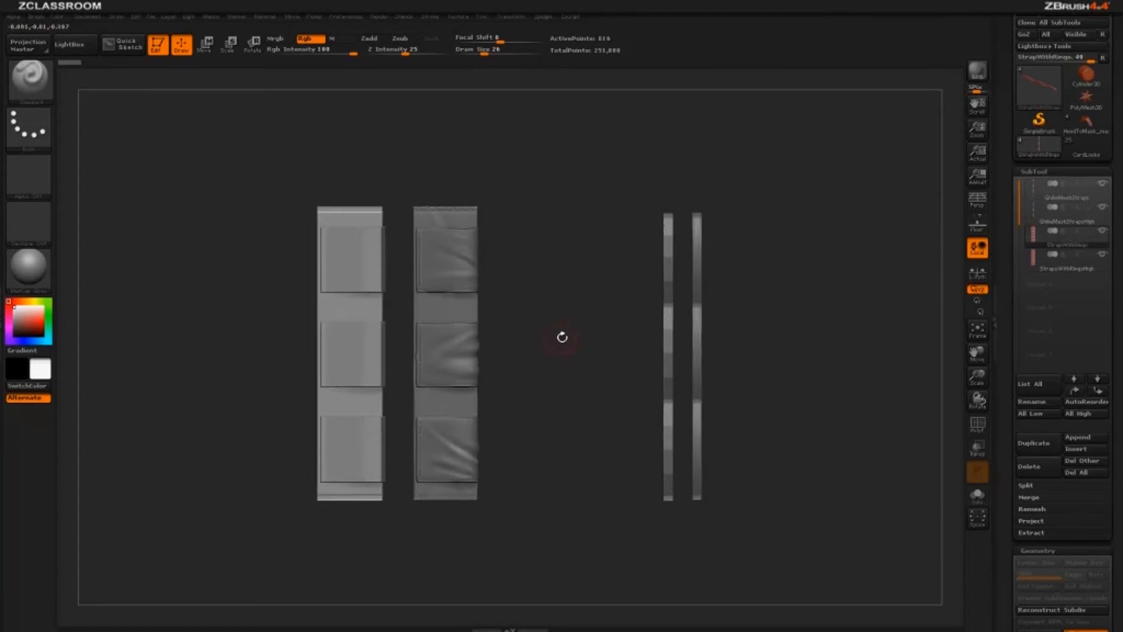
mouse_move(562, 335)
mouse_down()
mouse_move(604, 313)
mouse_move(561, 297)
mouse_move(585, 314)
mouse_up()
click(978, 425)
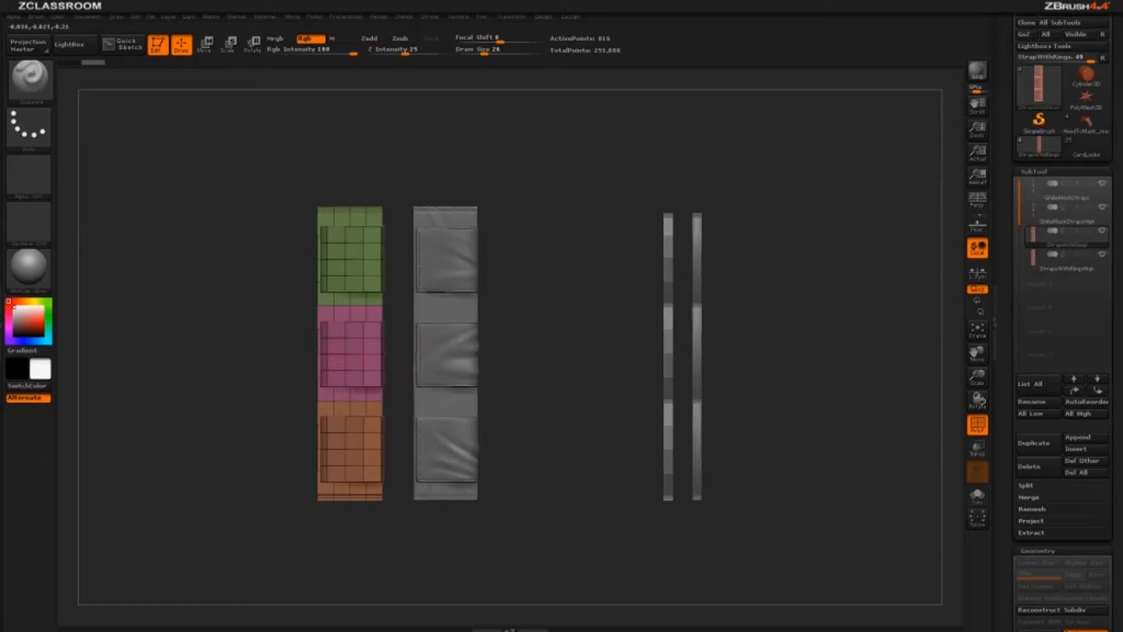
drag(585, 317, 573, 330)
alt+click(667, 346)
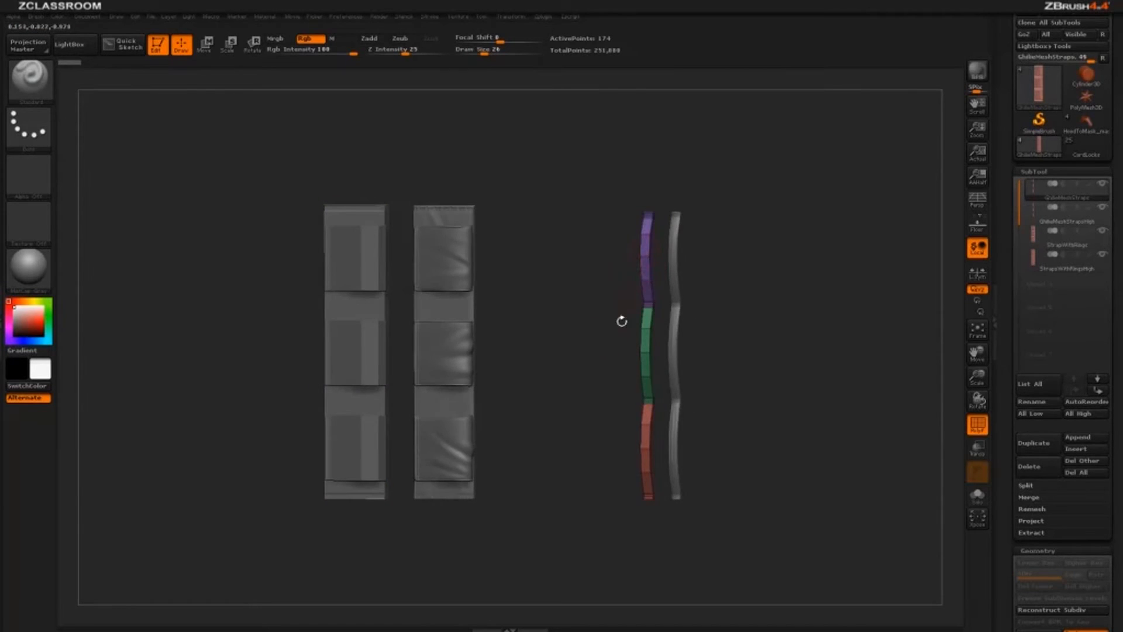
drag(612, 337, 652, 286)
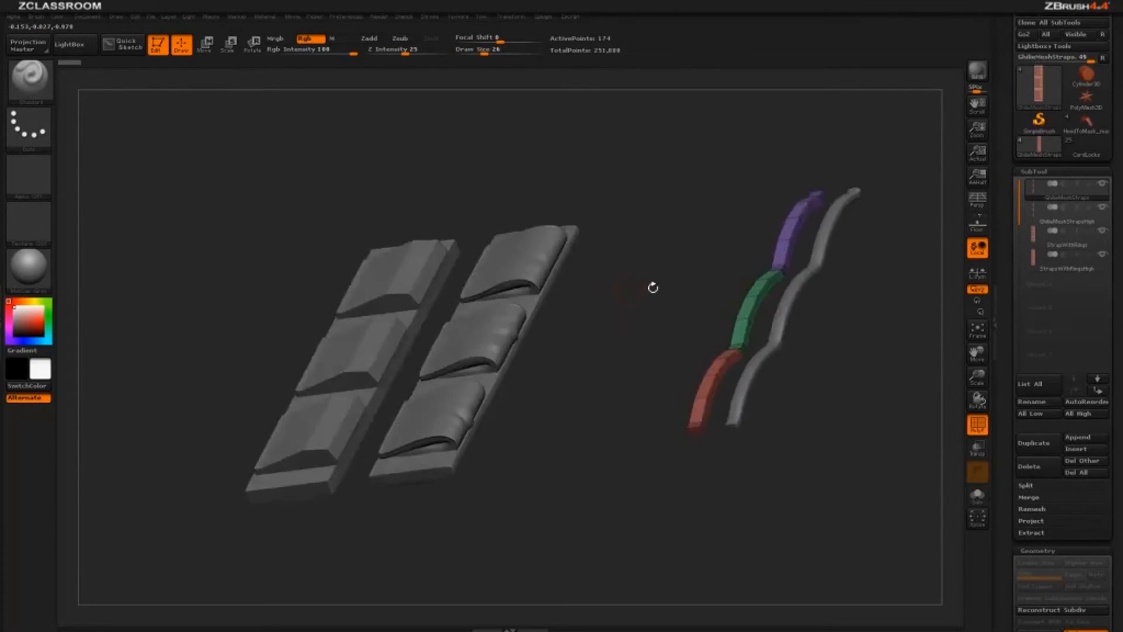
drag(705, 241, 596, 316)
drag(807, 297, 780, 306)
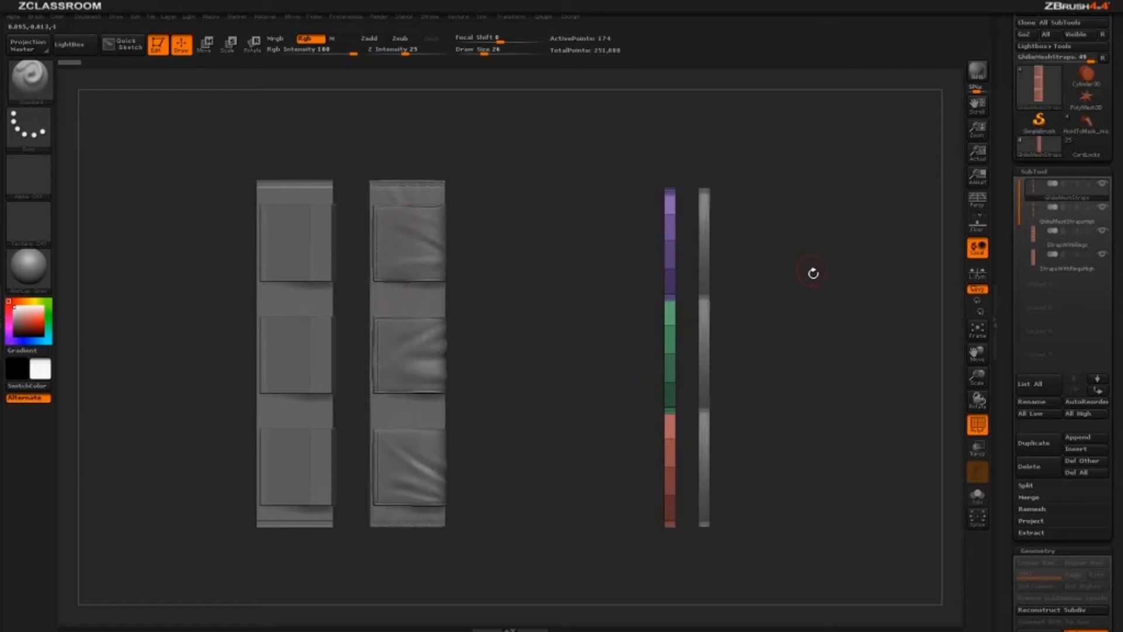
- Select the GhilieMeshStrapsHigh subtool and examine its polygroups and mesh information beside the low-resolution strap
drag(817, 288, 949, 234)
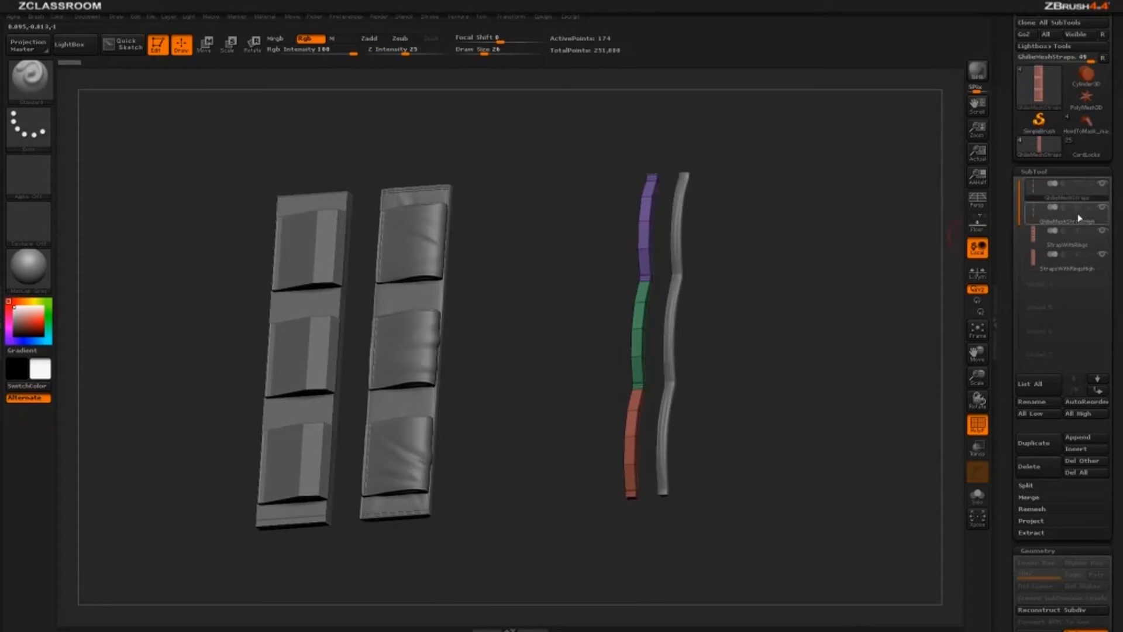
mouse_move(1074, 224)
shift+drag(827, 288, 659, 298)
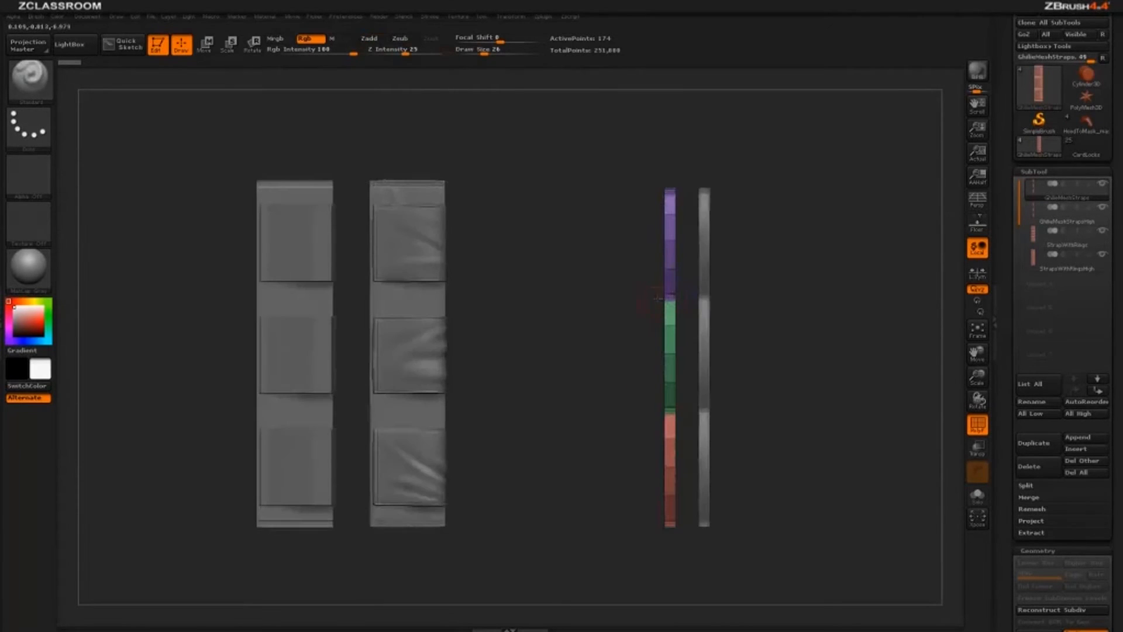
alt+click(709, 275)
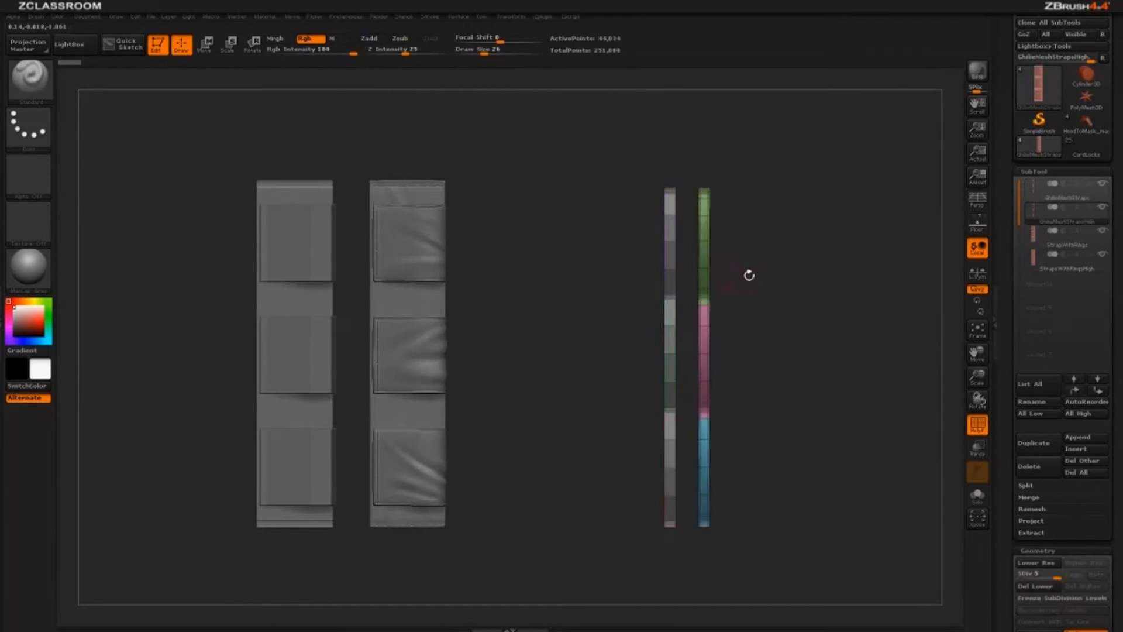
drag(747, 273, 753, 254)
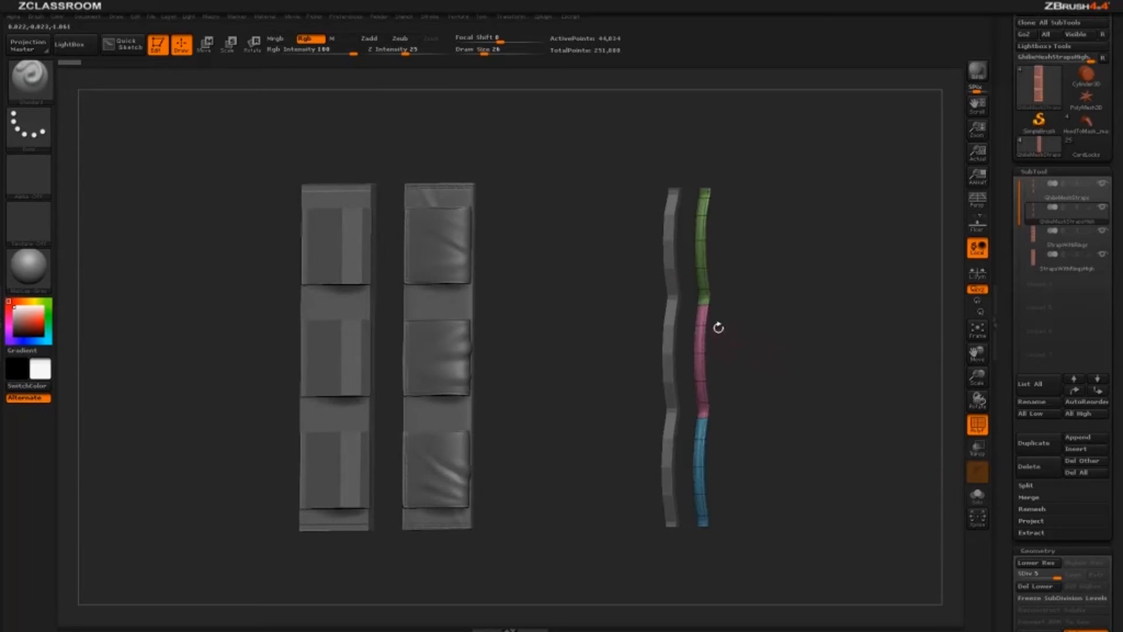
shift+drag(745, 321, 735, 321)
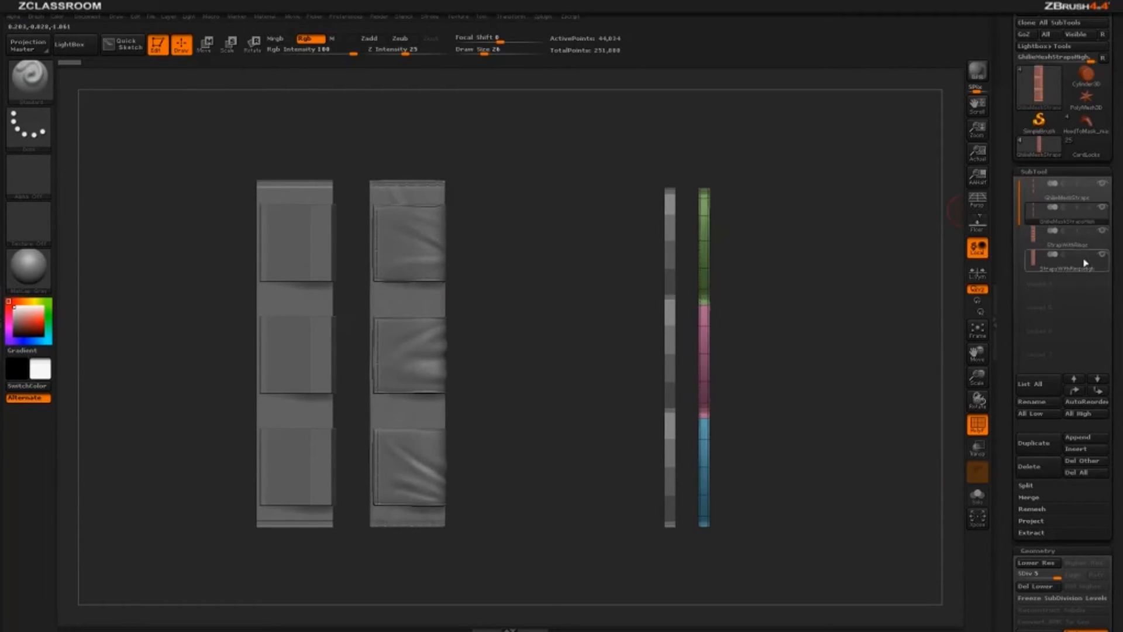
mouse_move(1084, 204)
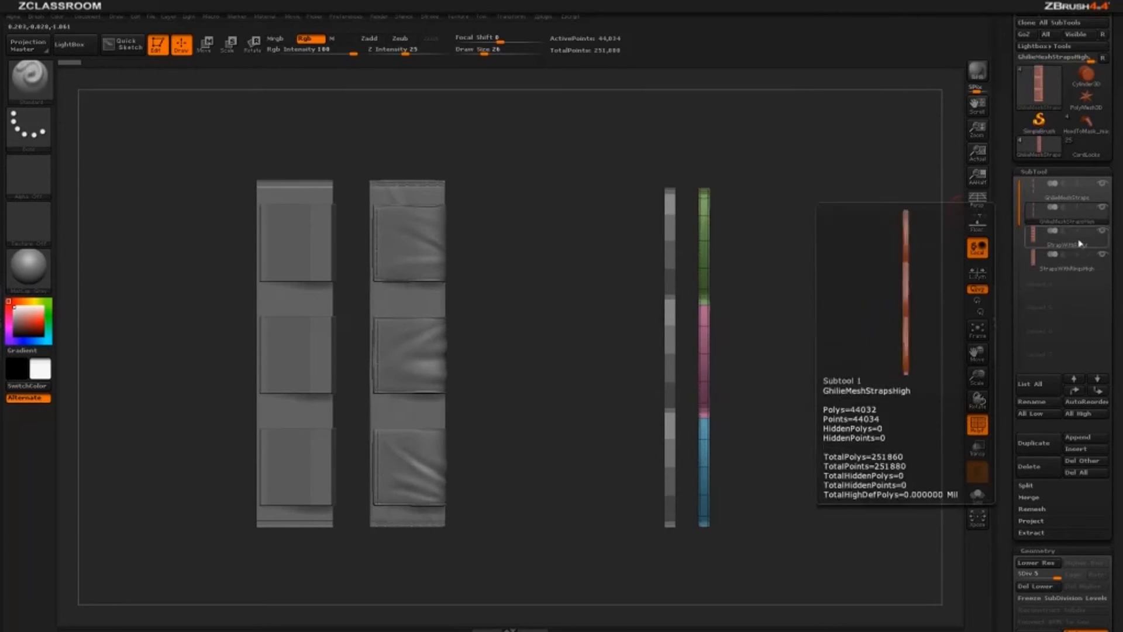
- Choose the InsertStraps brush and bring up its selection of strap meshes, including StrapWithRings
click(30, 76)
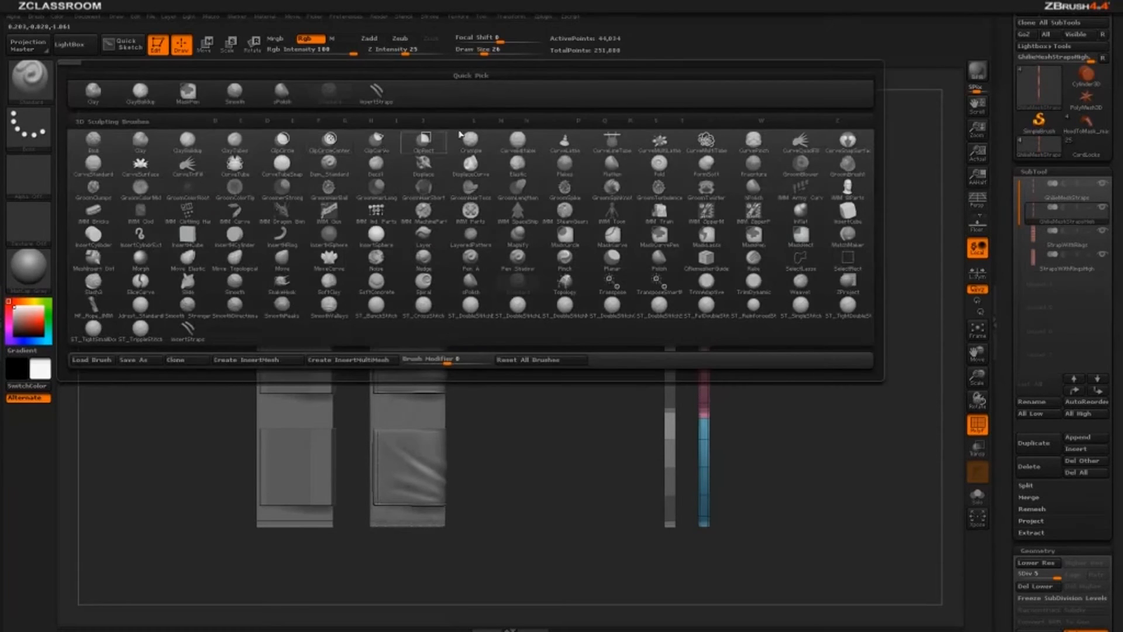
click(284, 151)
key(n)
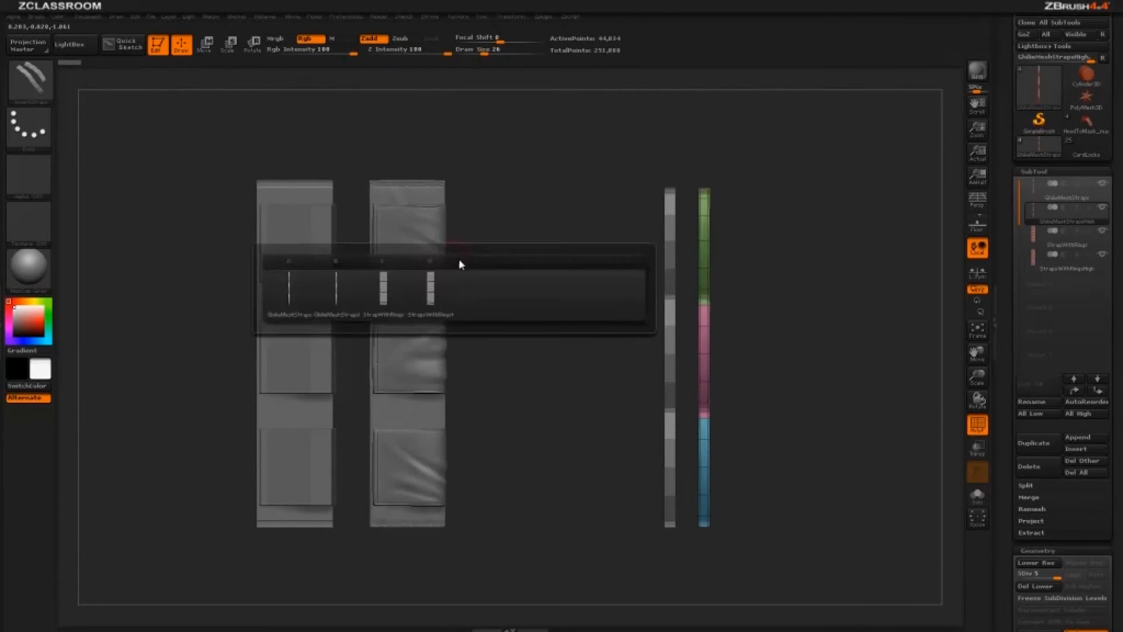
mouse_move(386, 300)
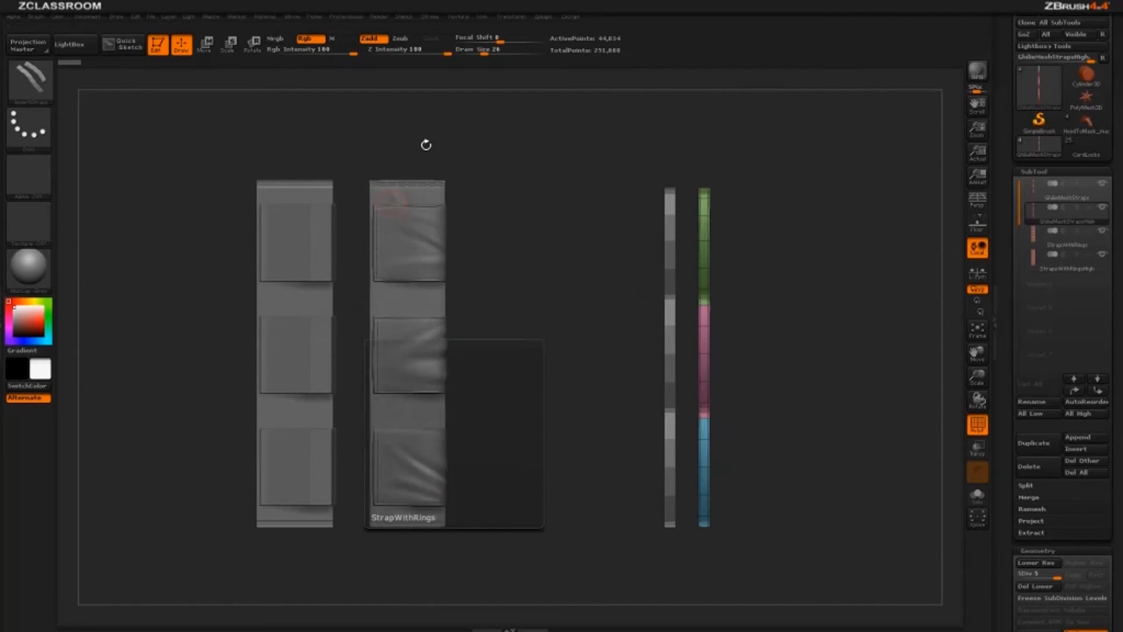
- Return to the painted HoodToMask sleeves, turn off the polygon frame, and bring the sleeve's grid into view
drag(581, 248, 463, 249)
mouse_move(540, 306)
mouse_down()
mouse_move(521, 293)
mouse_move(543, 298)
mouse_up()
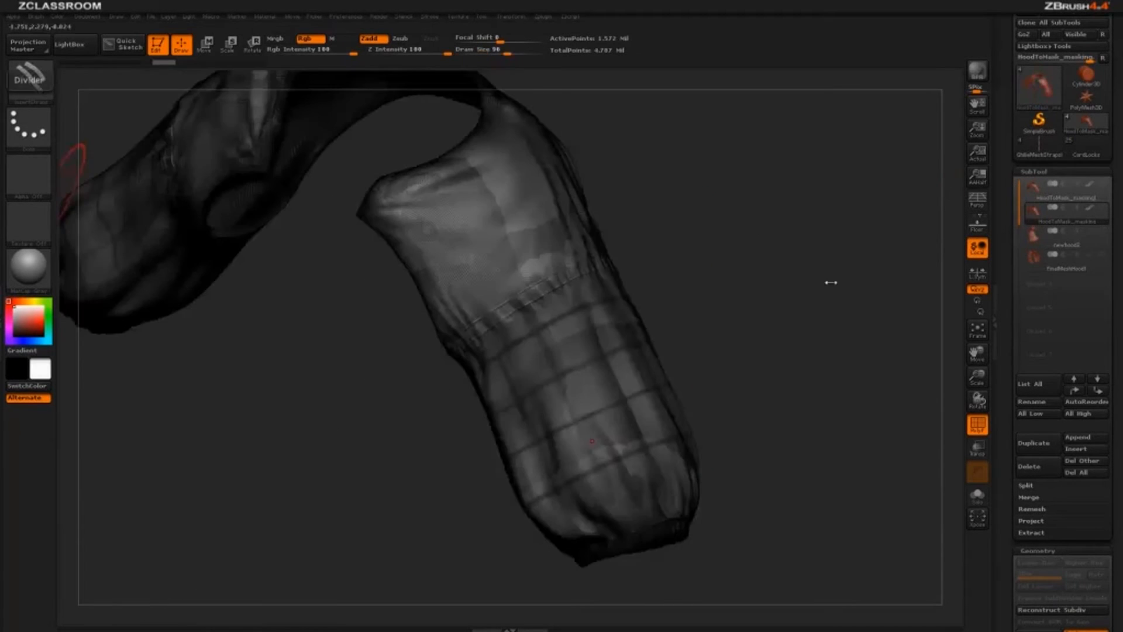
drag(828, 284, 834, 300)
drag(994, 428, 959, 386)
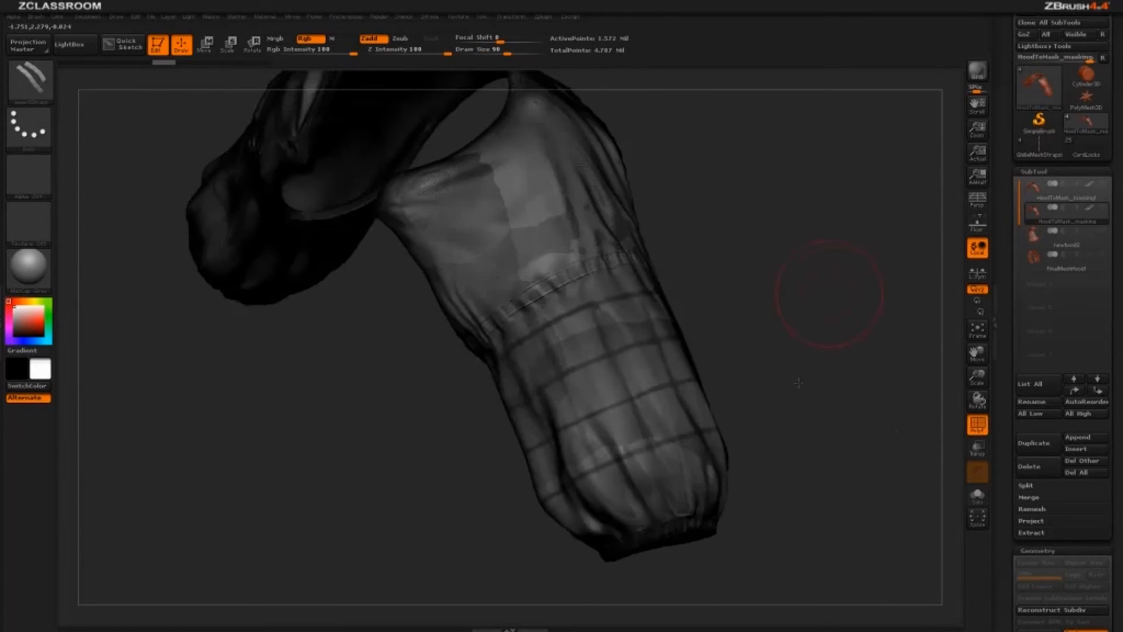
mouse_move(835, 301)
mouse_down()
mouse_move(837, 353)
mouse_move(808, 363)
mouse_up()
key(shift+f)
drag(715, 274, 672, 251)
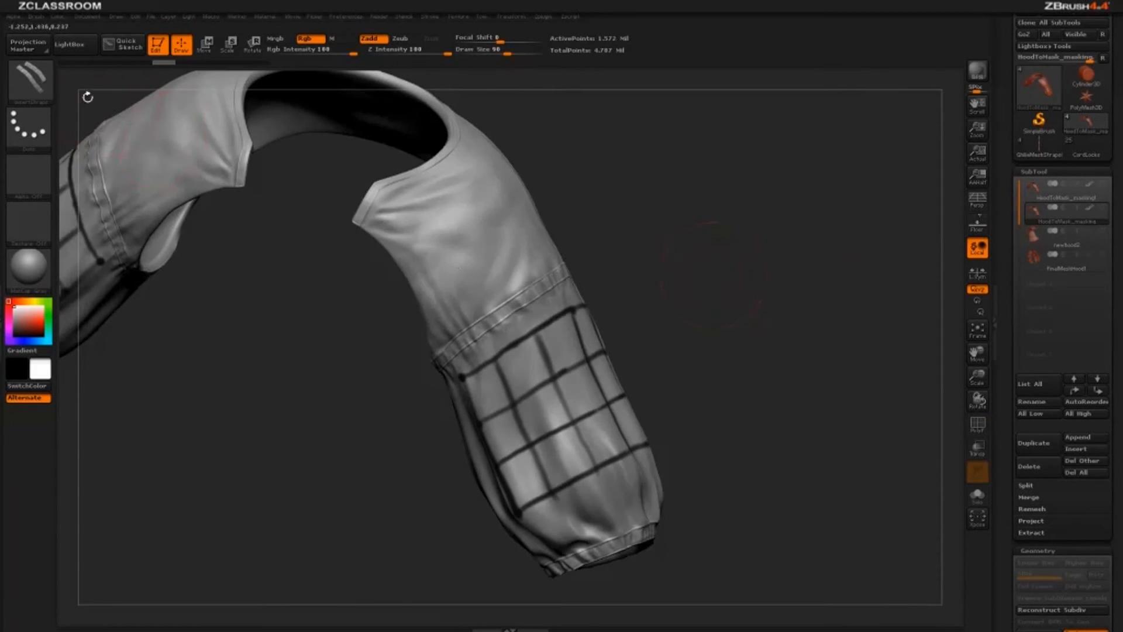
- Draw a strap with the InsertStraps brush along a lengthwise guide line on the sleeve and thicken it with a Draw Size of 86
click(35, 82)
drag(691, 253, 650, 261)
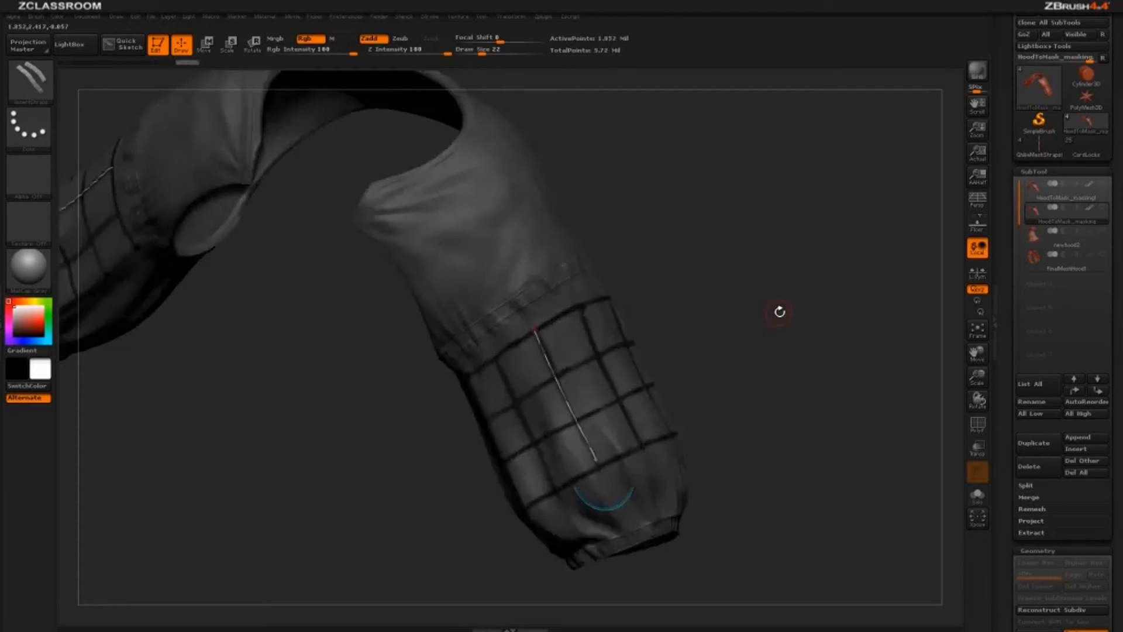
drag(777, 313, 740, 111)
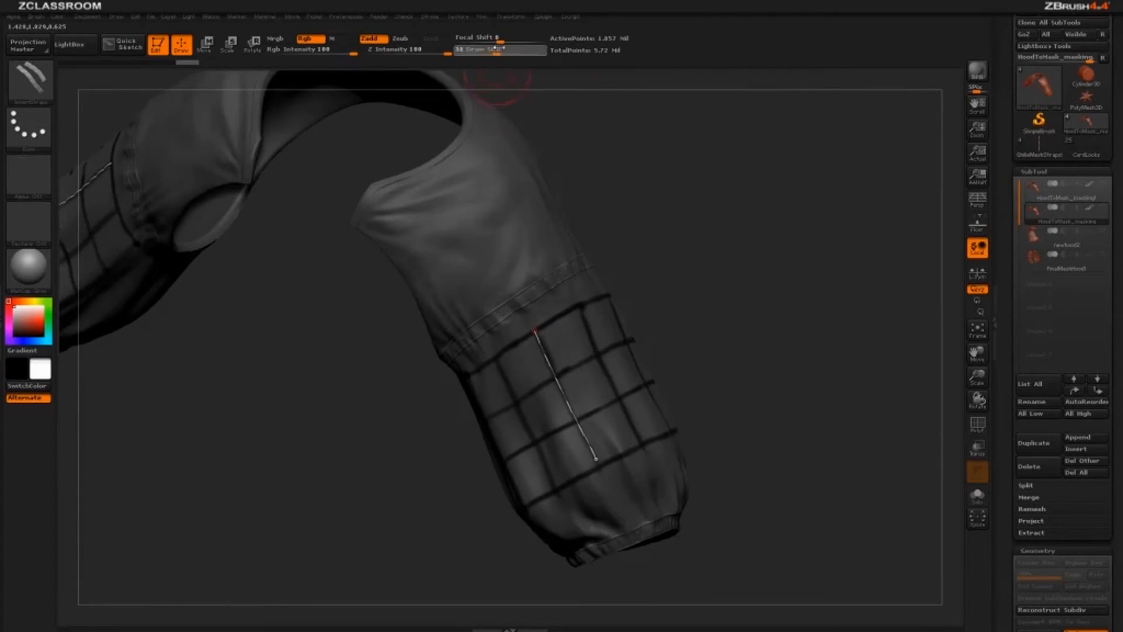
click(560, 388)
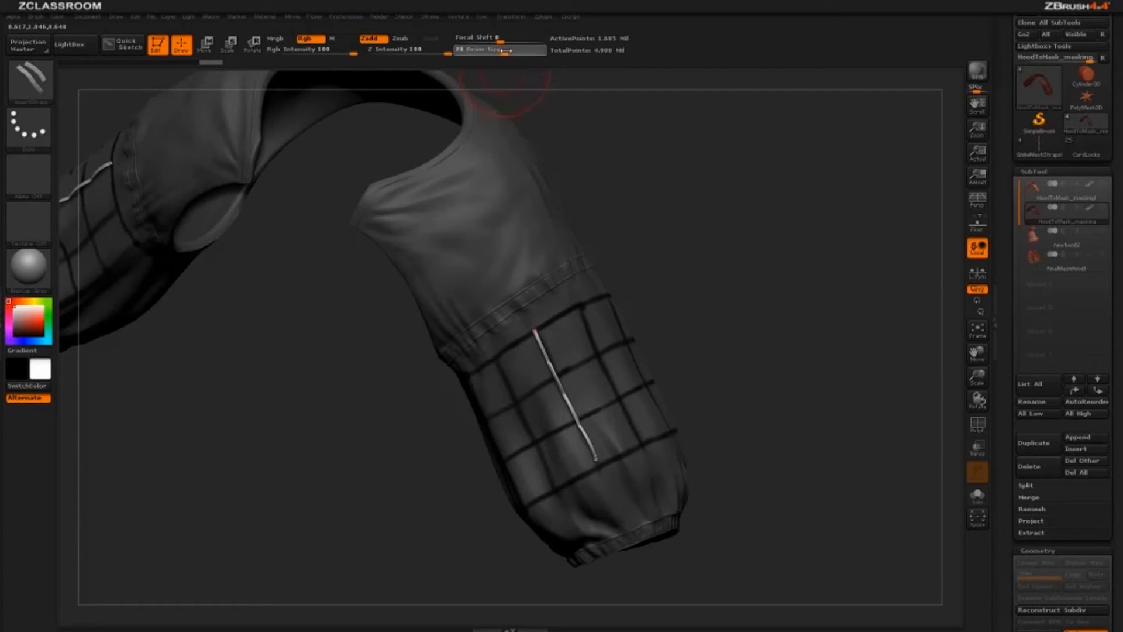
click(566, 408)
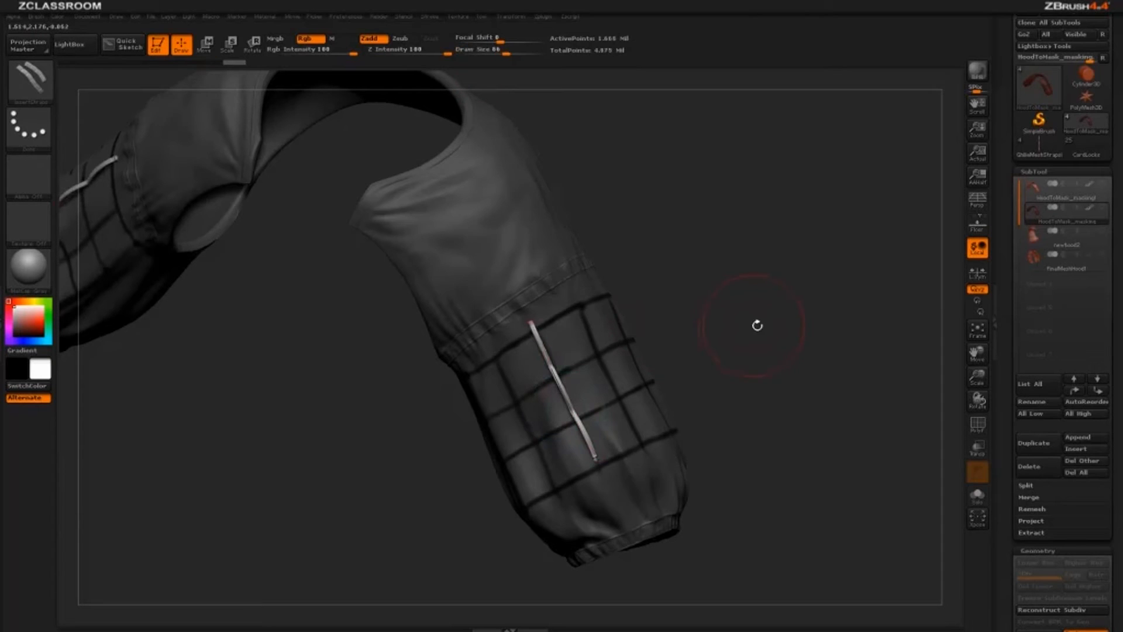
click(559, 365)
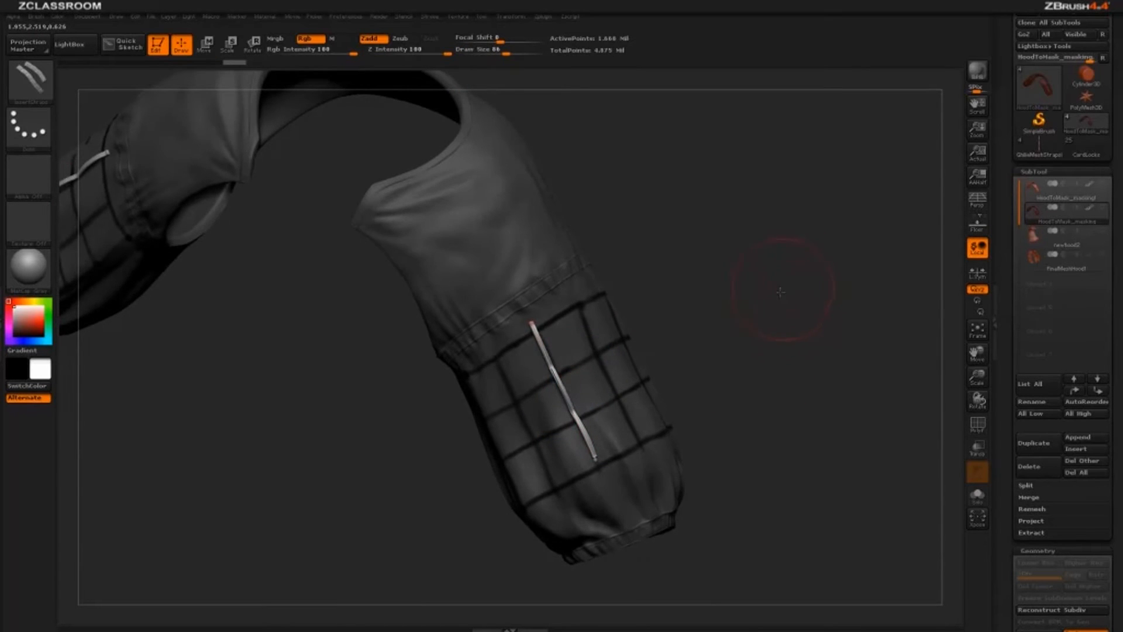
- Reduce the Draw Size to 32 and adjust both ends of the strap's curve to meet the grid's upper and lower guide lines
mouse_move(781, 292)
alt+mouse_down()
mouse_move(783, 310)
mouse_move(816, 294)
alt+mouse_up()
key(bracketleft)
key(bracketleft)
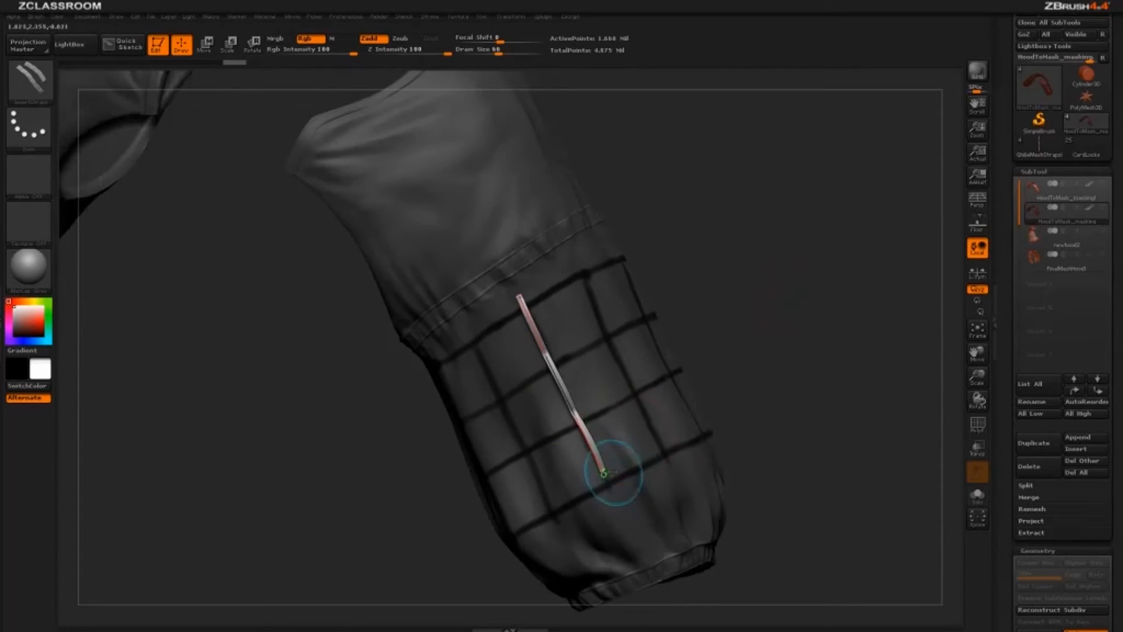
key(bracketleft)
key(bracketleft)
drag(603, 471, 609, 487)
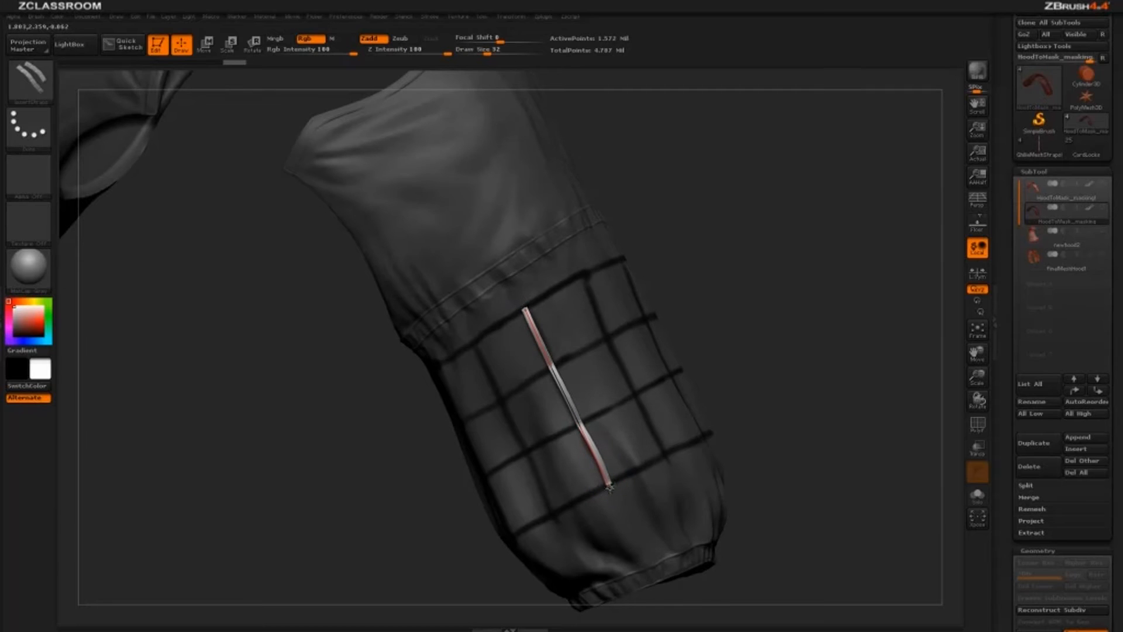
drag(526, 309, 523, 306)
drag(609, 484, 608, 483)
click(633, 403)
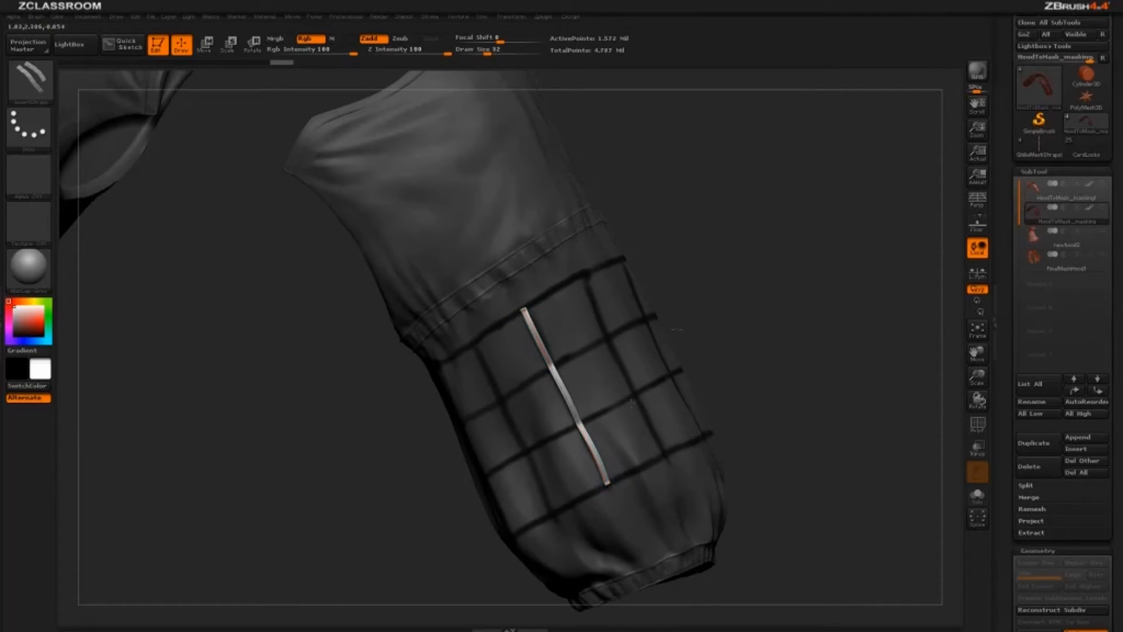
click(572, 404)
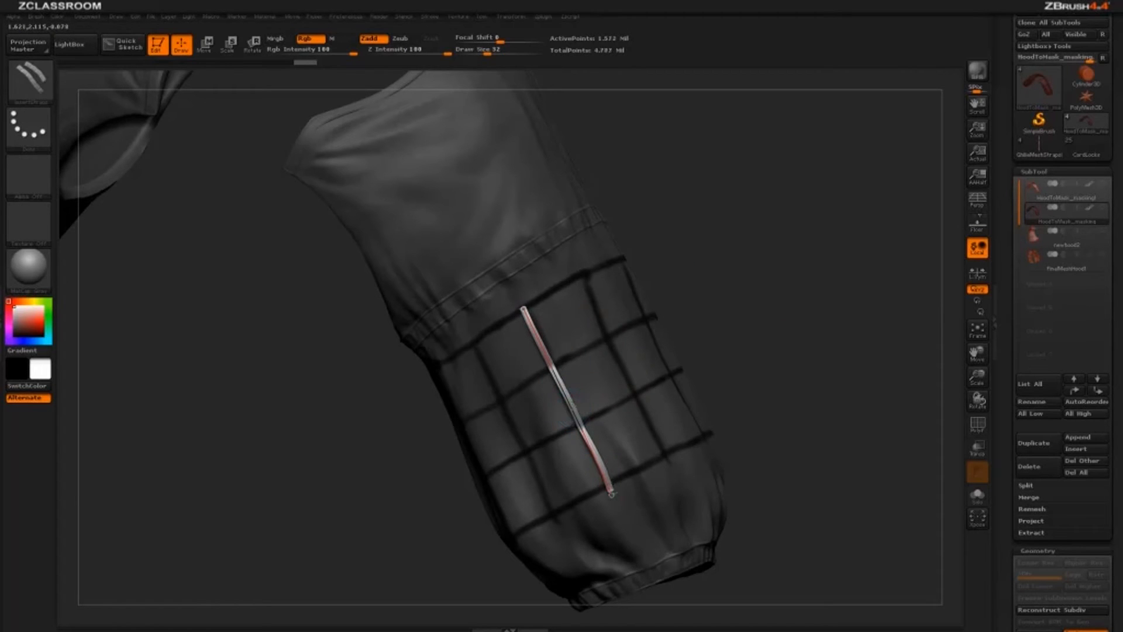
drag(524, 308, 522, 305)
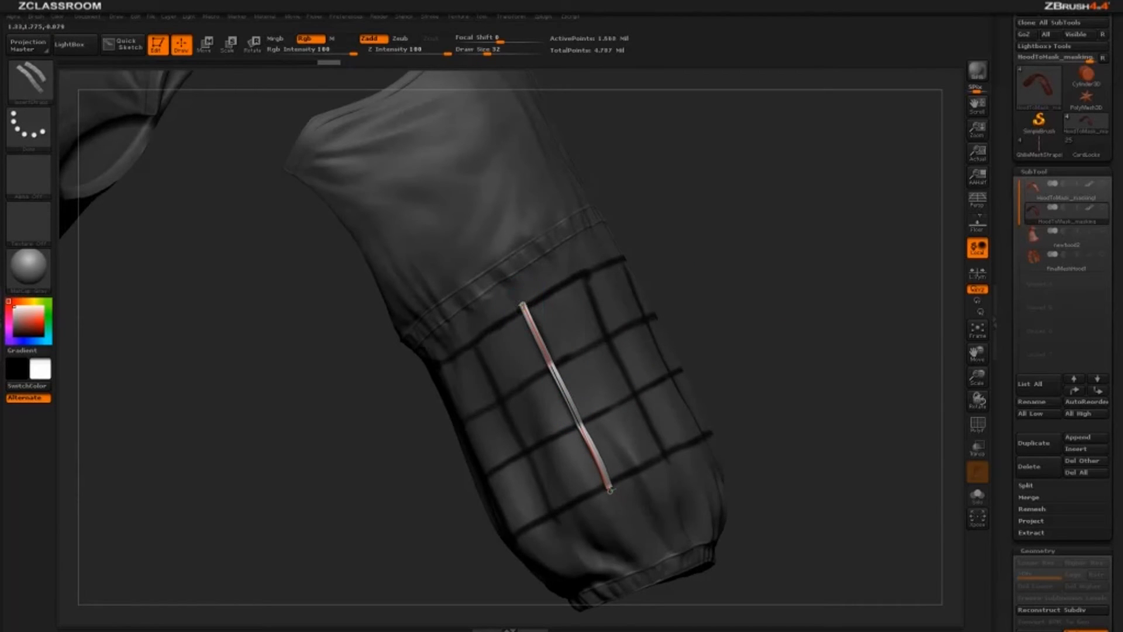
- Try drawing a new strap curve along the next lengthwise guide line with a Draw Size of 32, and undo it
drag(731, 340, 815, 293)
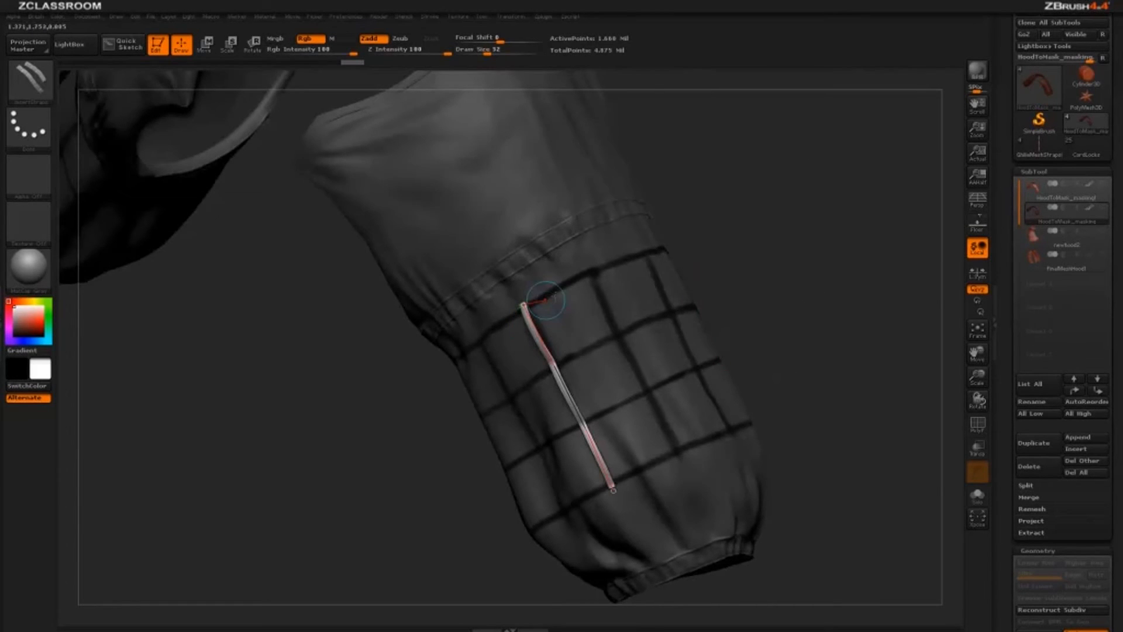
drag(698, 267, 749, 350)
drag(821, 253, 644, 310)
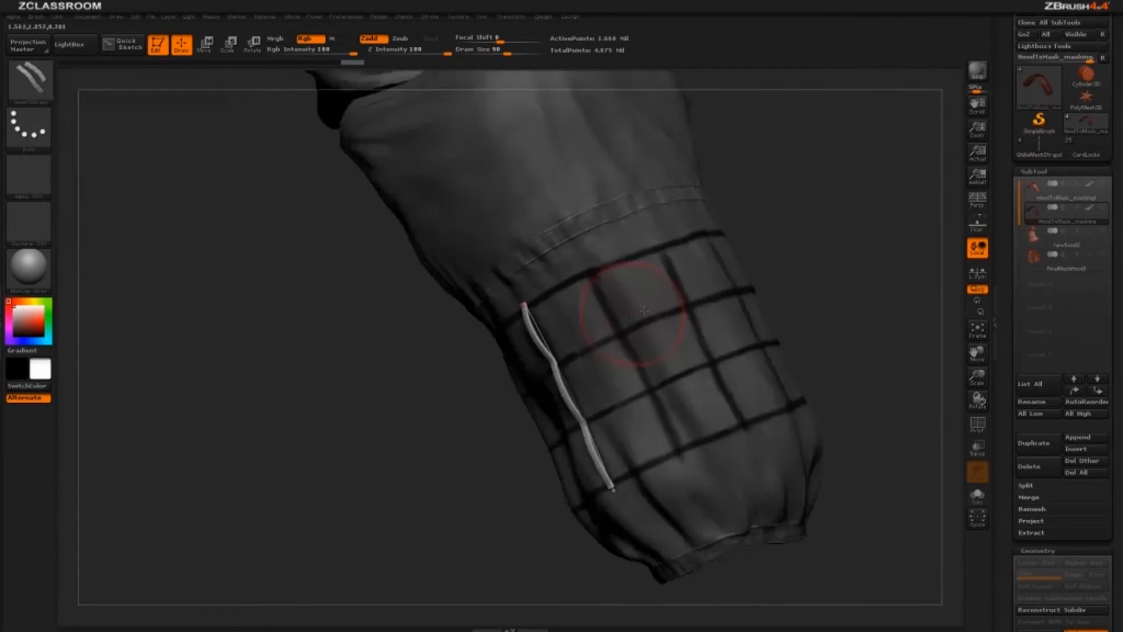
drag(836, 252, 724, 111)
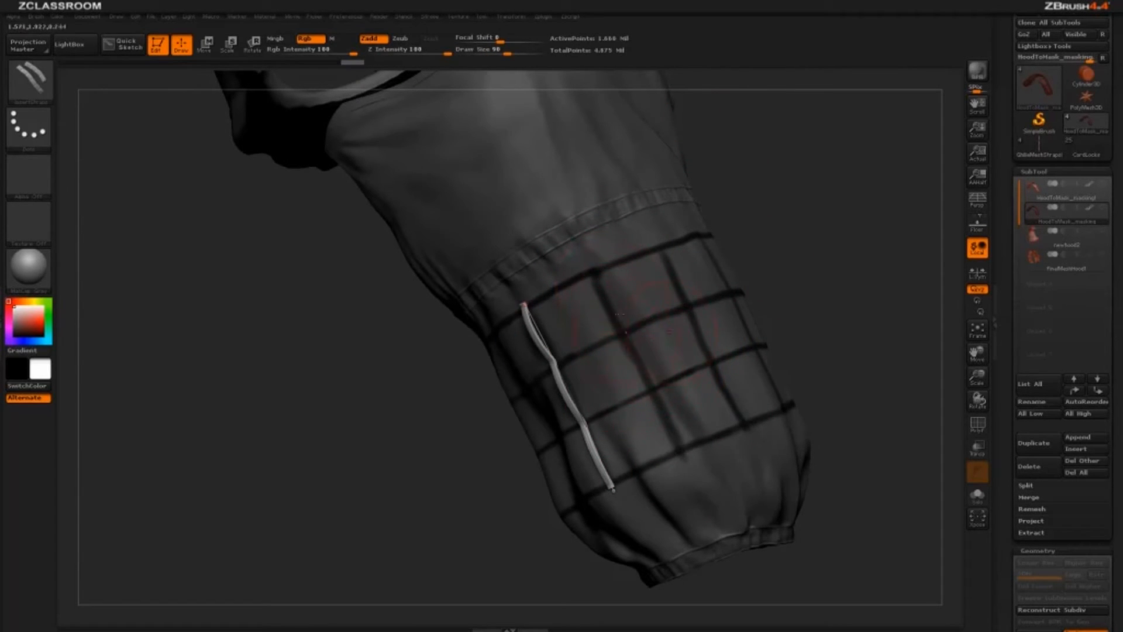
mouse_move(809, 231)
mouse_down()
mouse_move(827, 216)
mouse_move(778, 245)
mouse_up()
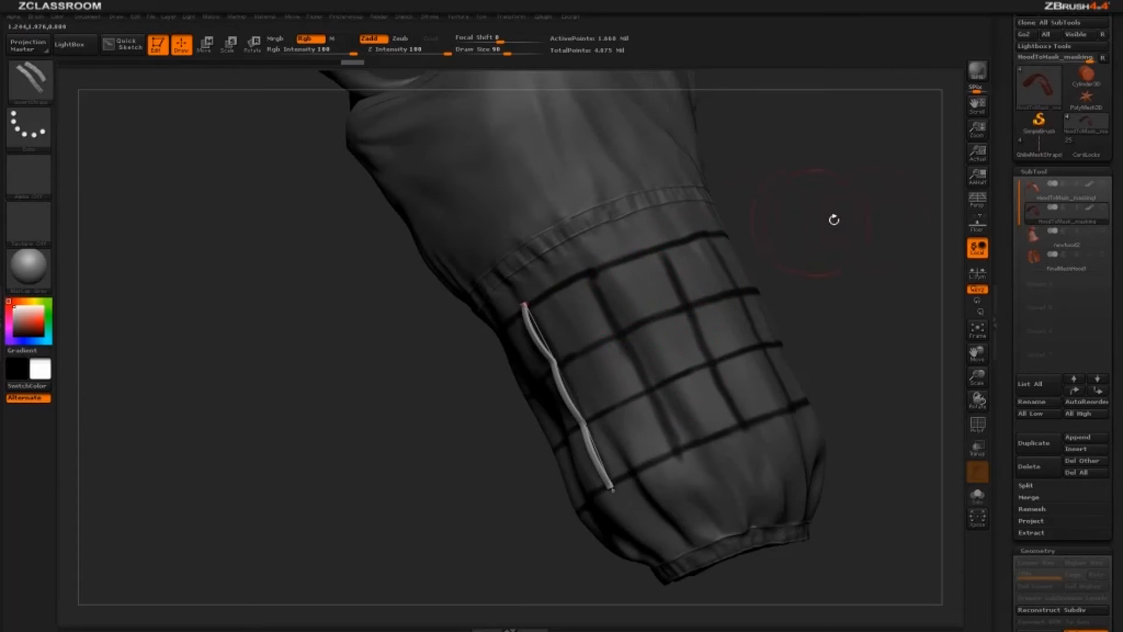
mouse_move(834, 220)
mouse_down()
mouse_move(659, 275)
mouse_move(633, 266)
mouse_up()
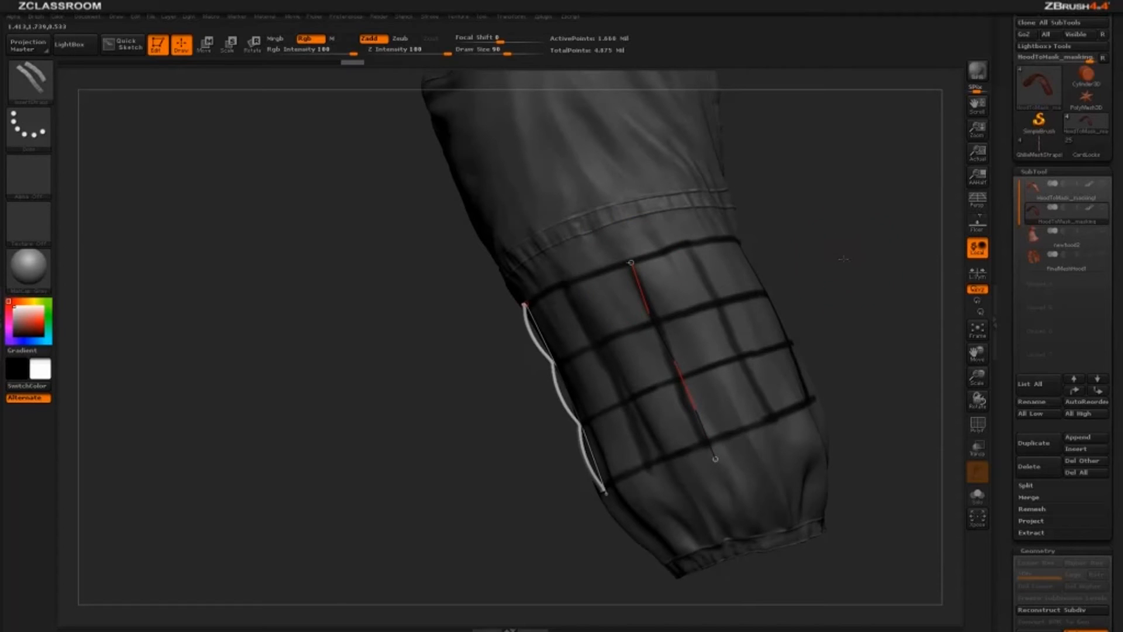
drag(854, 262, 910, 266)
key(bracketleft)
key(bracketleft)
key(bracketleft)
key(bracketleft)
key(bracketleft)
key(bracketleft)
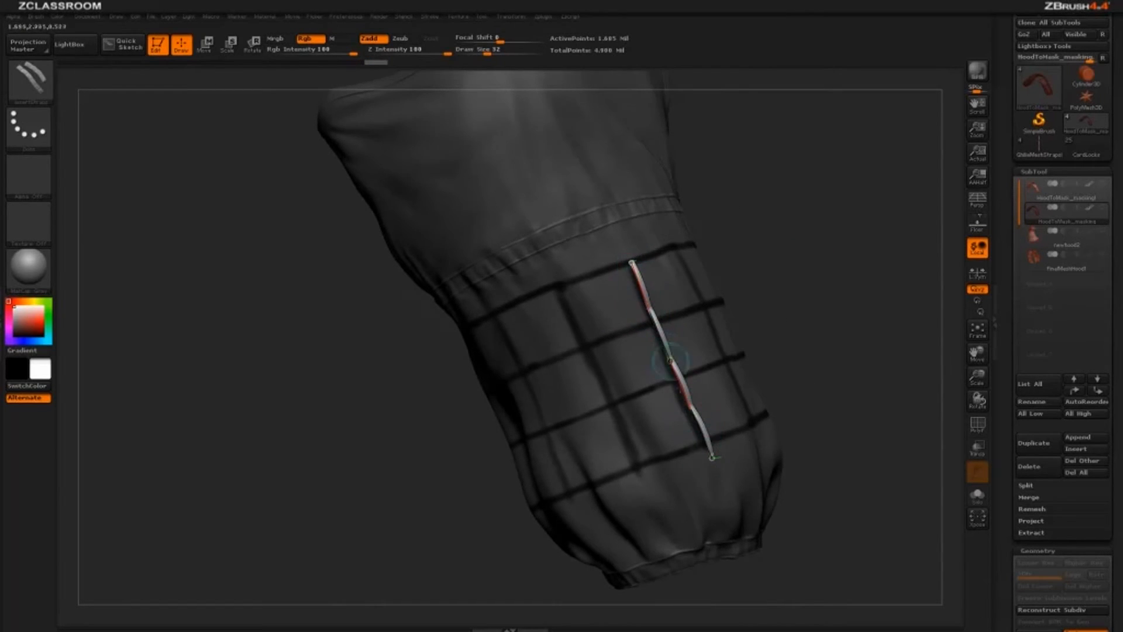
key(ctrl+z)
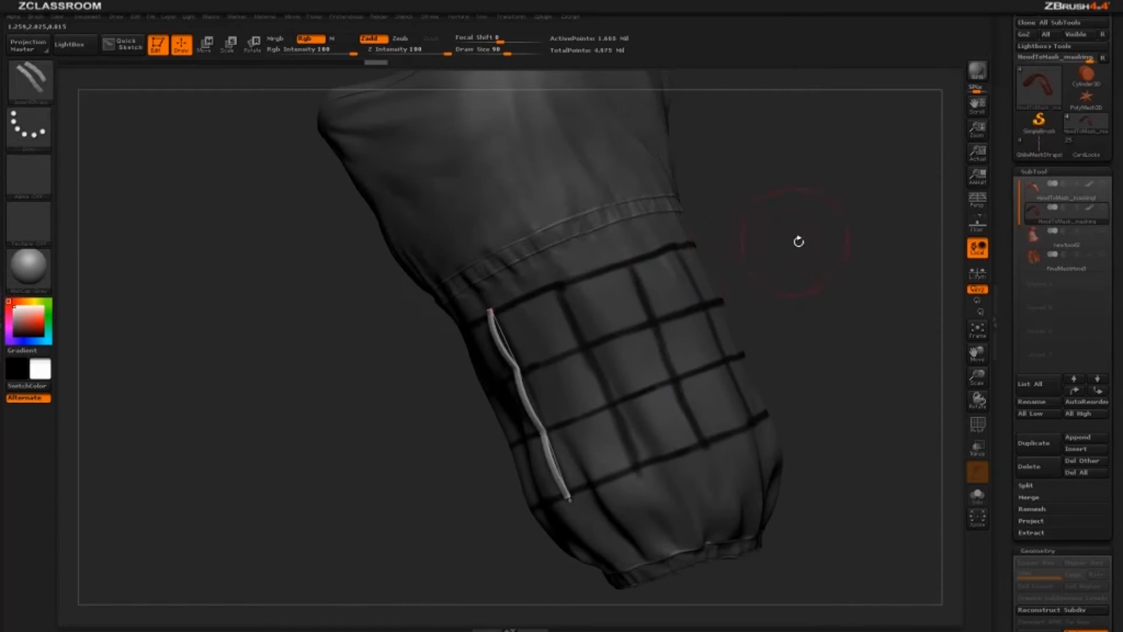
- Inspect how the first strap sits along its guide line from several angles
drag(798, 241, 837, 226)
click(543, 383)
drag(741, 300, 784, 287)
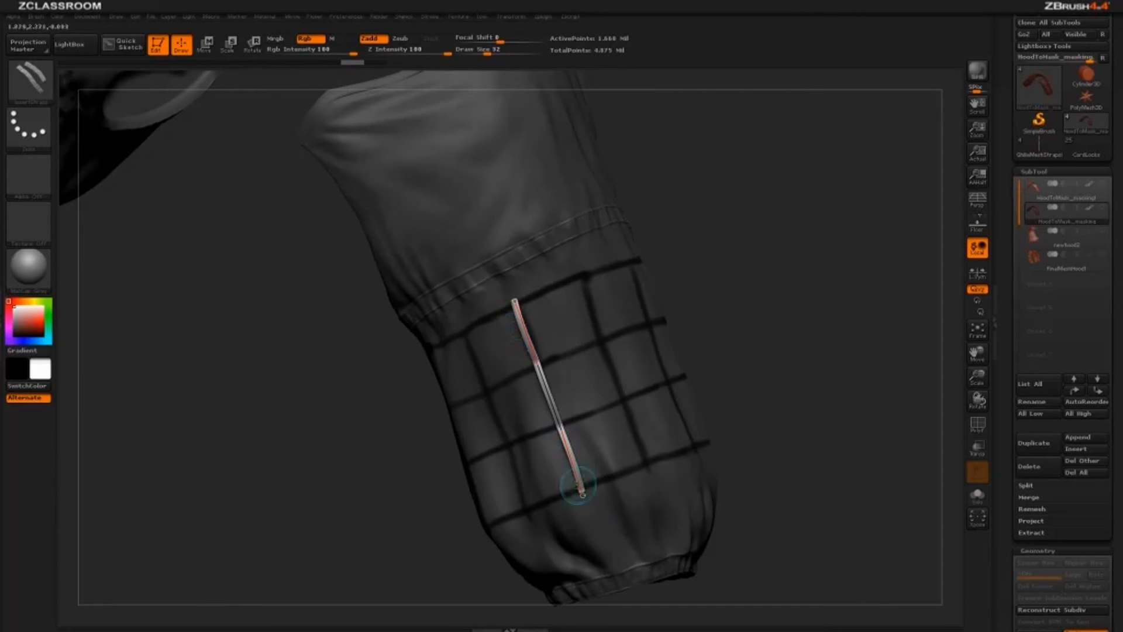
drag(745, 269, 740, 274)
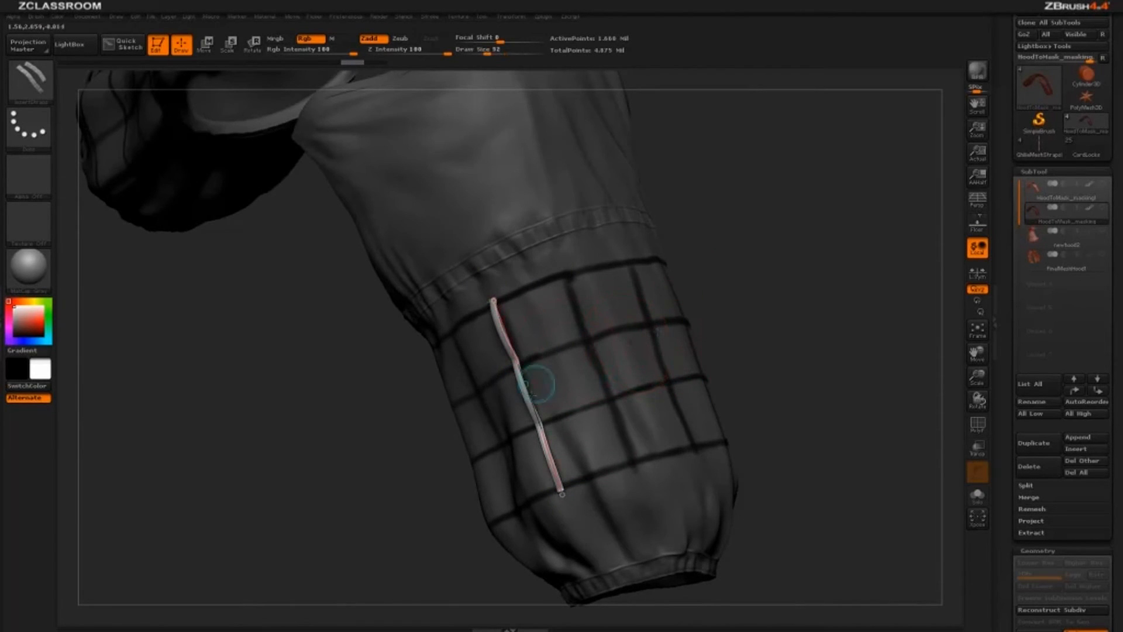
drag(779, 322, 770, 316)
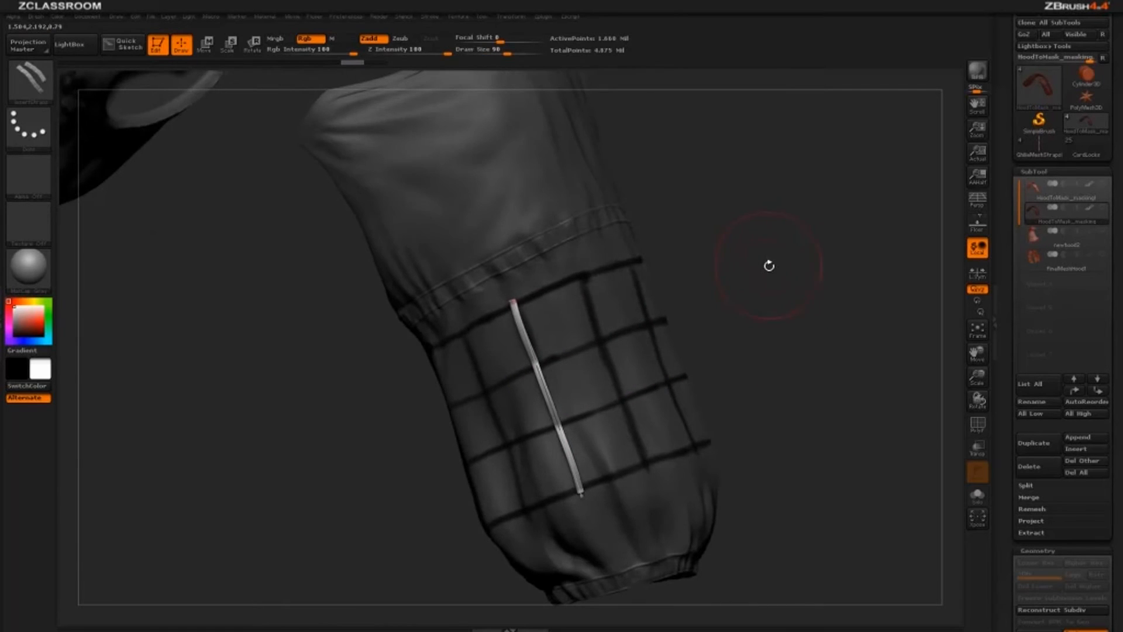
- Duplicate the first strap with the Move transpose line, placing the copy along the next lengthwise guide line
mouse_move(770, 265)
mouse_down()
mouse_move(766, 274)
mouse_move(752, 257)
mouse_move(795, 287)
mouse_up()
click(206, 45)
drag(551, 400, 740, 321)
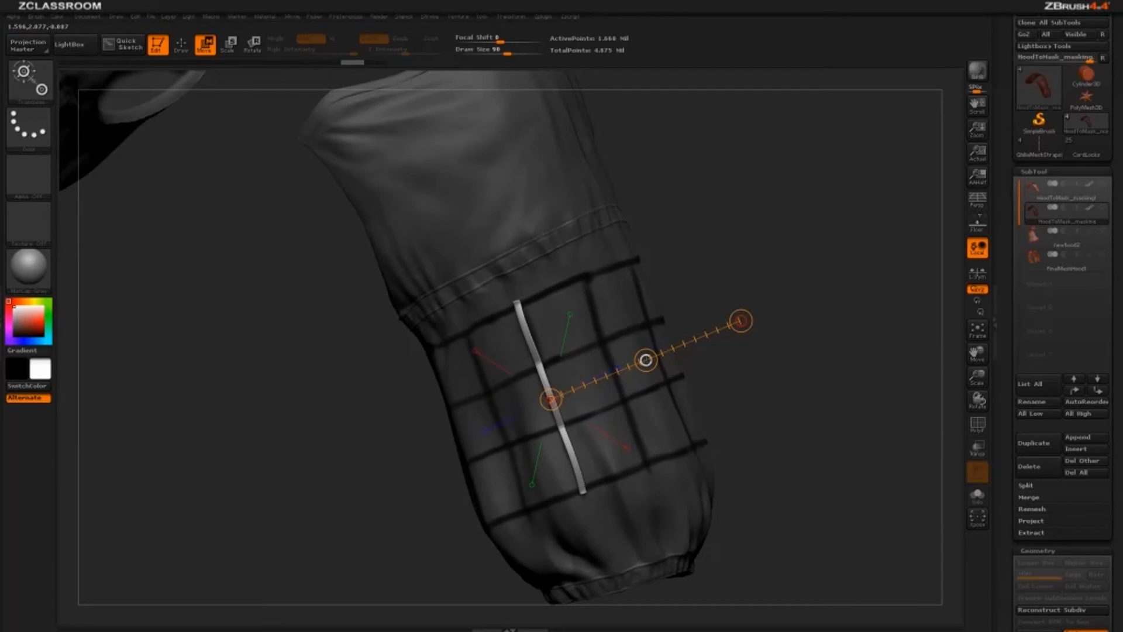
ctrl+drag(646, 360, 711, 334)
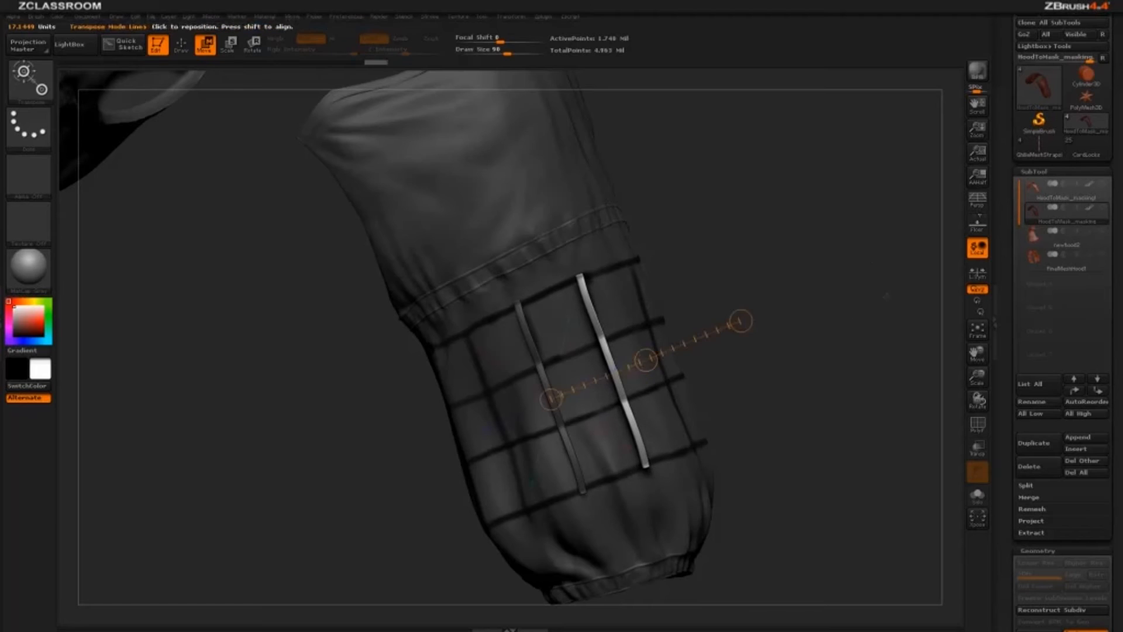
- Lower the copied strap onto the sleeve surface with the Move transpose line, working from the cuff end
drag(884, 257, 811, 171)
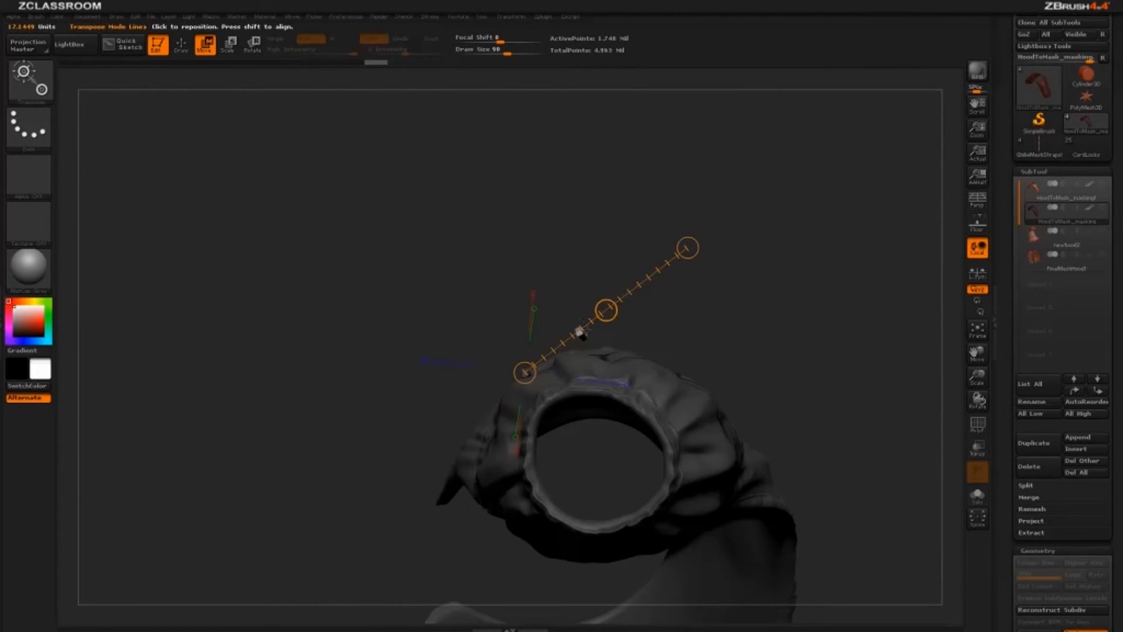
mouse_move(580, 333)
mouse_down()
mouse_move(550, 266)
mouse_move(578, 332)
mouse_move(561, 215)
mouse_move(586, 213)
mouse_up()
key(r)
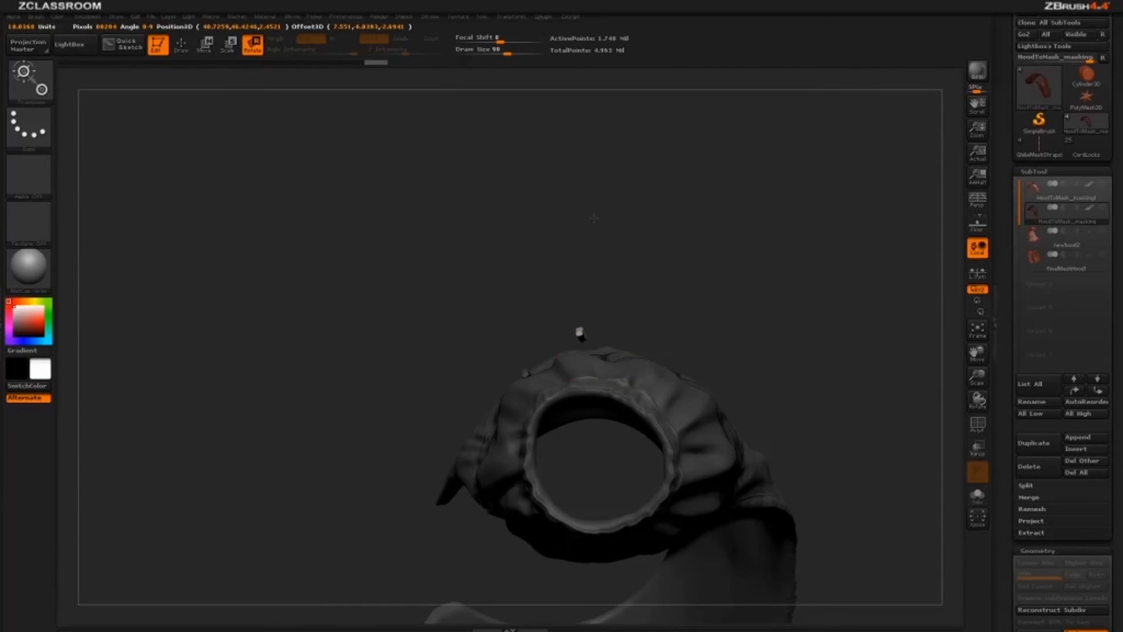
key(w)
drag(569, 273, 587, 289)
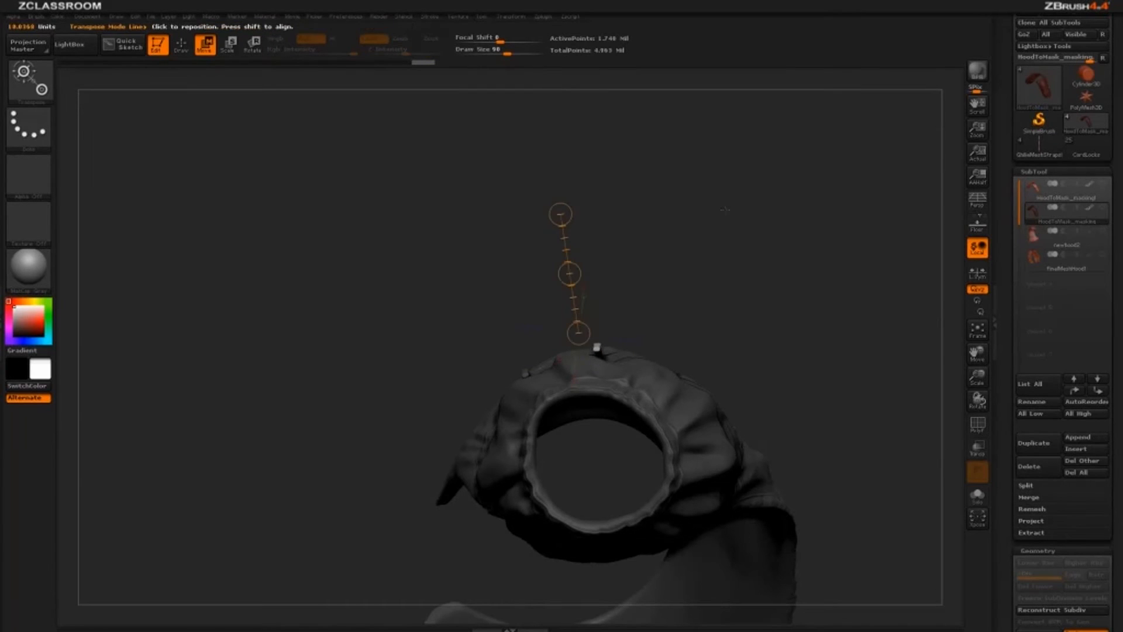
mouse_move(725, 210)
mouse_down()
mouse_move(735, 248)
mouse_move(729, 219)
mouse_up()
drag(570, 273, 577, 279)
drag(752, 206, 790, 212)
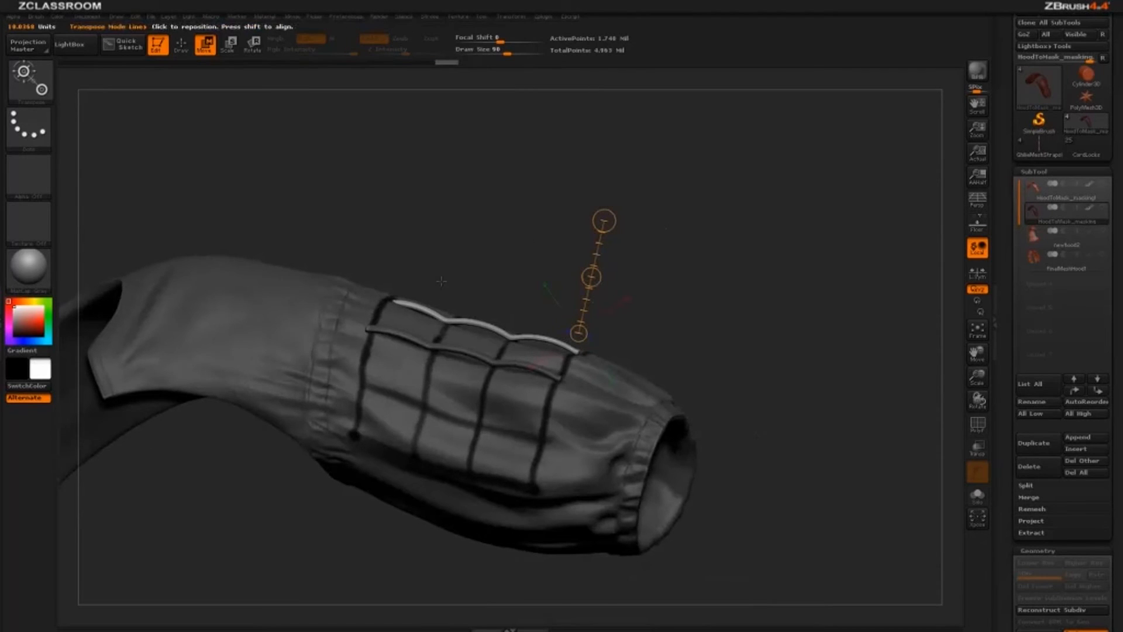
- Rotate the copied strap with a transpose line laid along its length so it follows the sleeve's surface
drag(575, 352, 389, 295)
key(r)
mouse_move(715, 248)
mouse_down()
mouse_move(697, 294)
mouse_move(743, 244)
mouse_move(743, 252)
mouse_move(705, 251)
mouse_up()
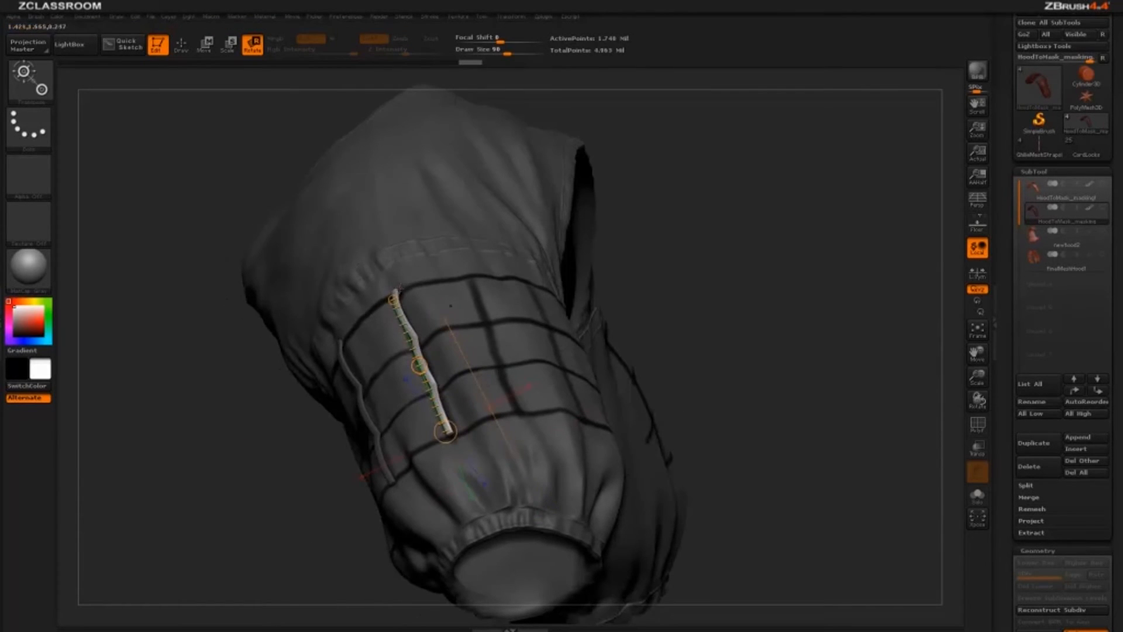
drag(396, 291, 448, 431)
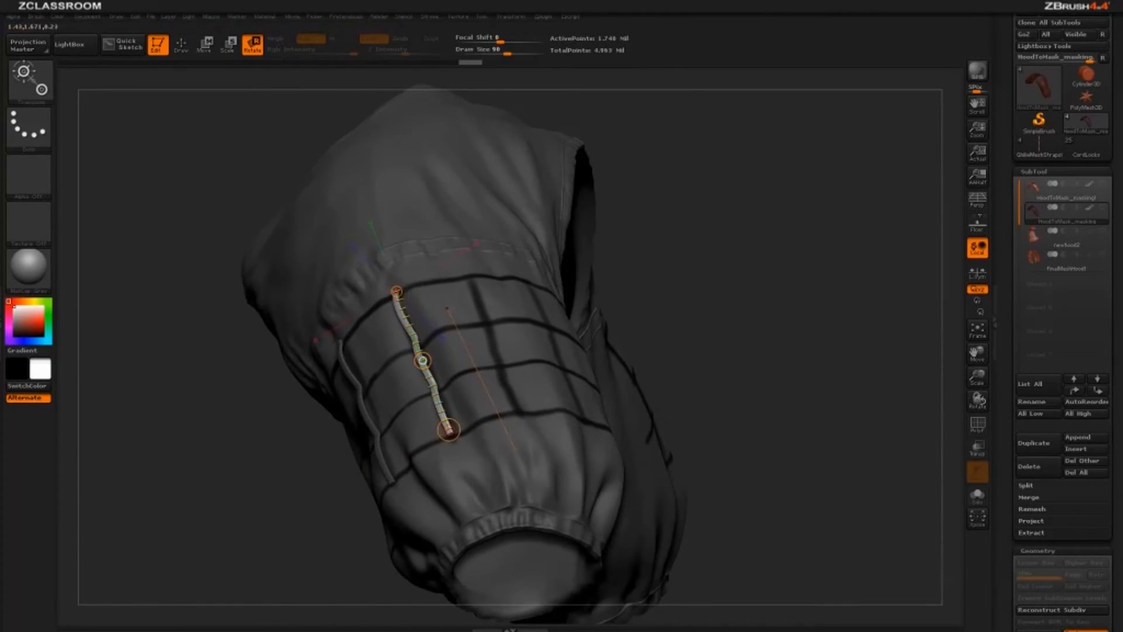
drag(423, 360, 423, 363)
drag(391, 325, 380, 289)
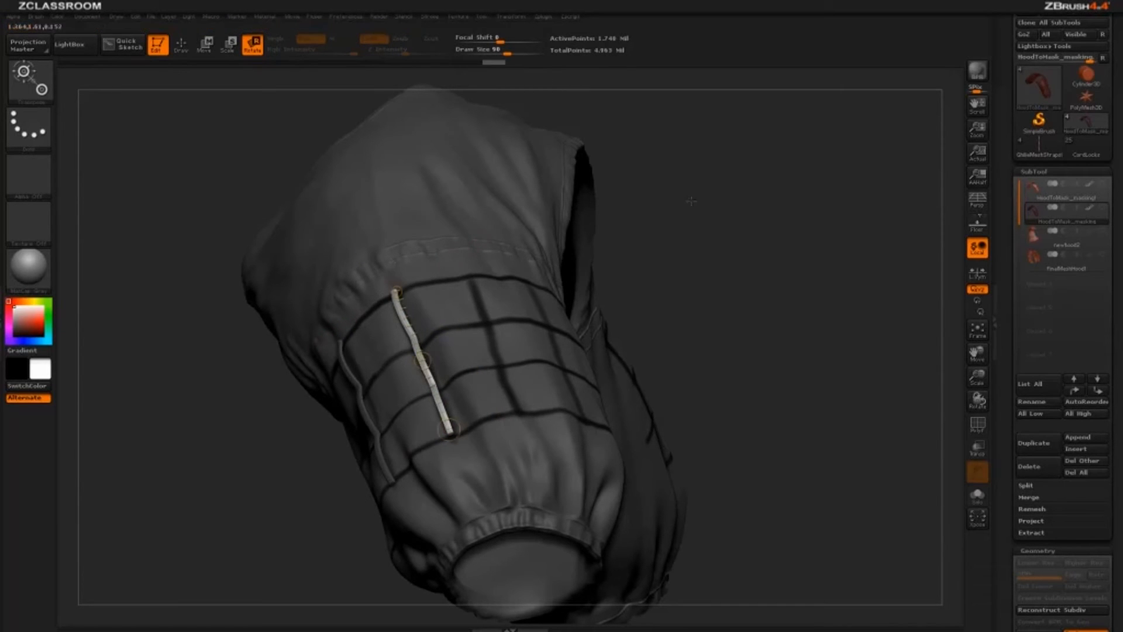
- Refine the copied strap's rotation and position so it lines up with the second guide line
mouse_move(691, 202)
mouse_down()
mouse_move(732, 179)
mouse_move(705, 186)
mouse_up()
drag(535, 272, 518, 292)
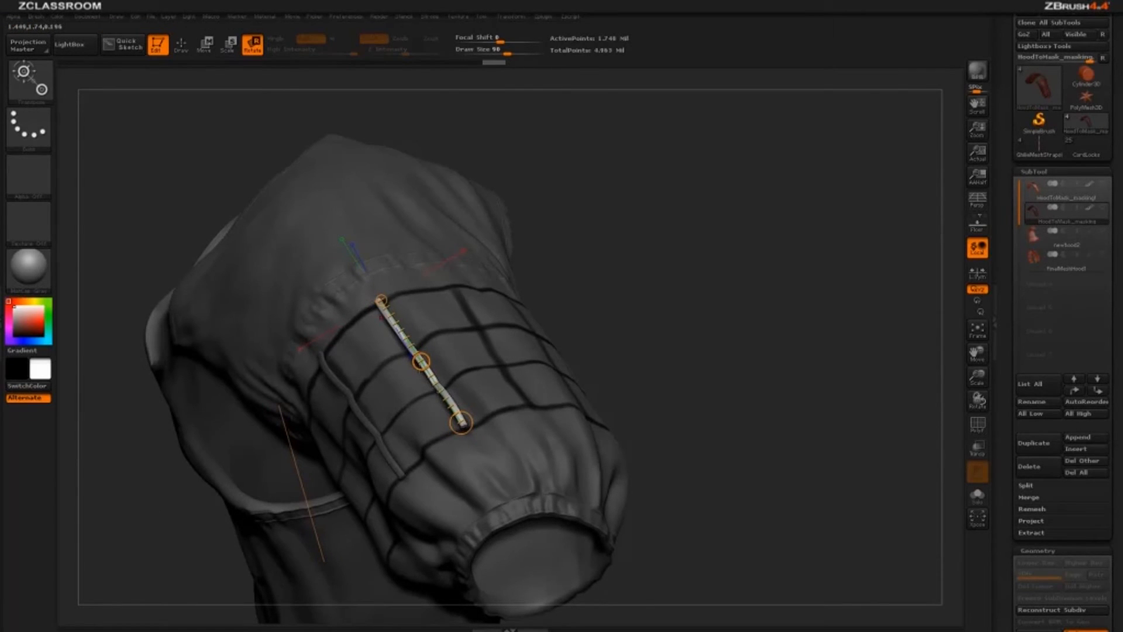
drag(420, 361, 418, 353)
drag(391, 304, 428, 373)
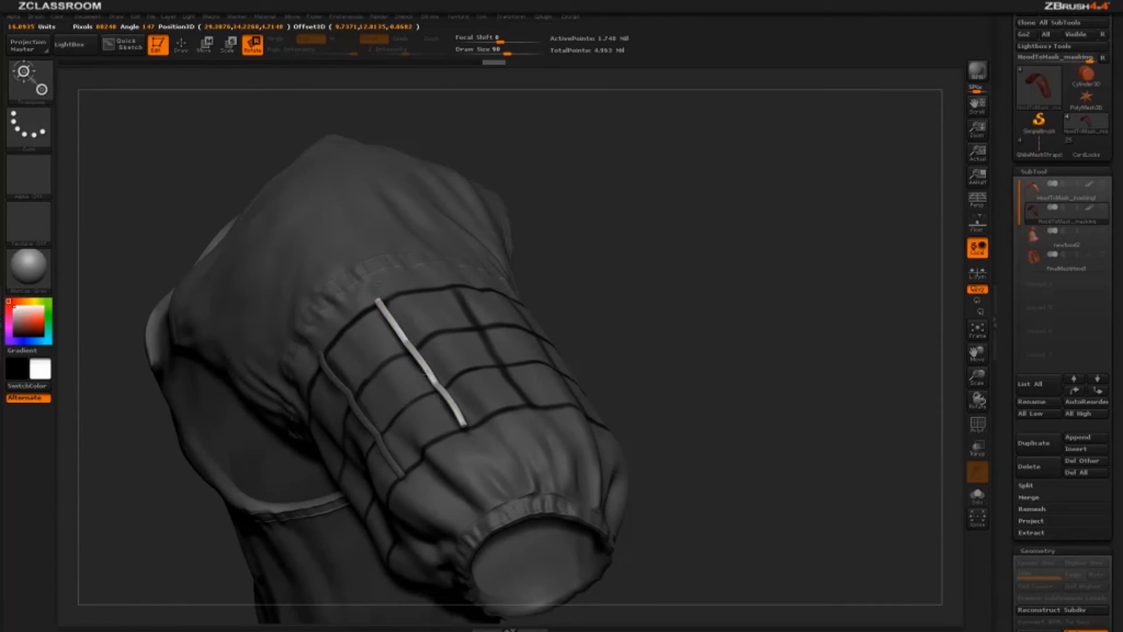
drag(376, 283, 389, 326)
drag(714, 275, 553, 283)
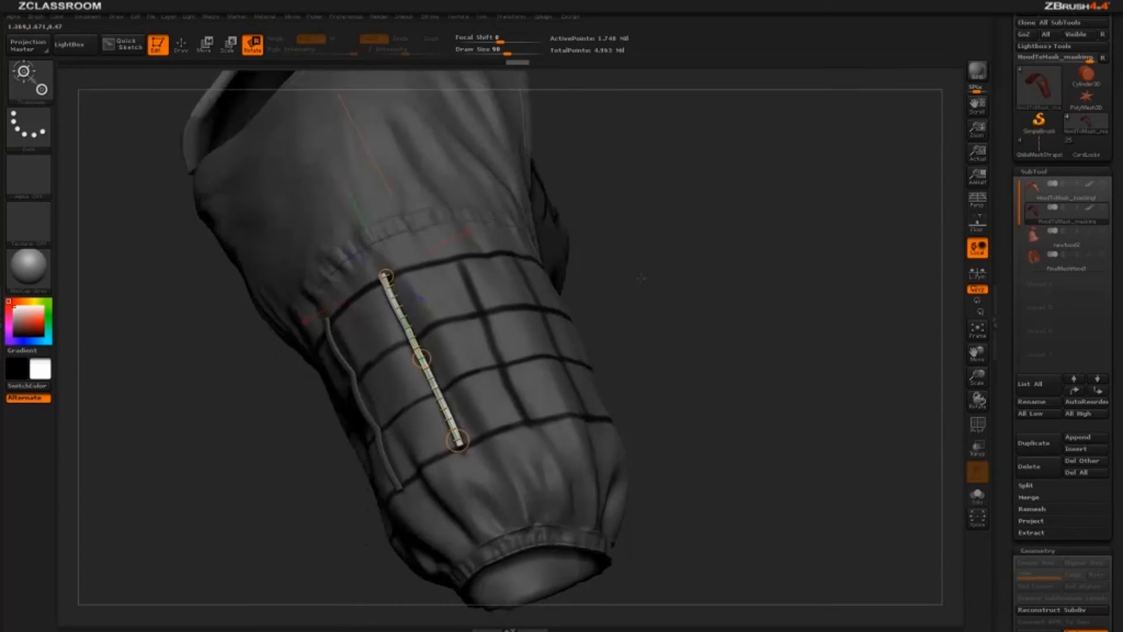
key(w)
drag(694, 233, 696, 274)
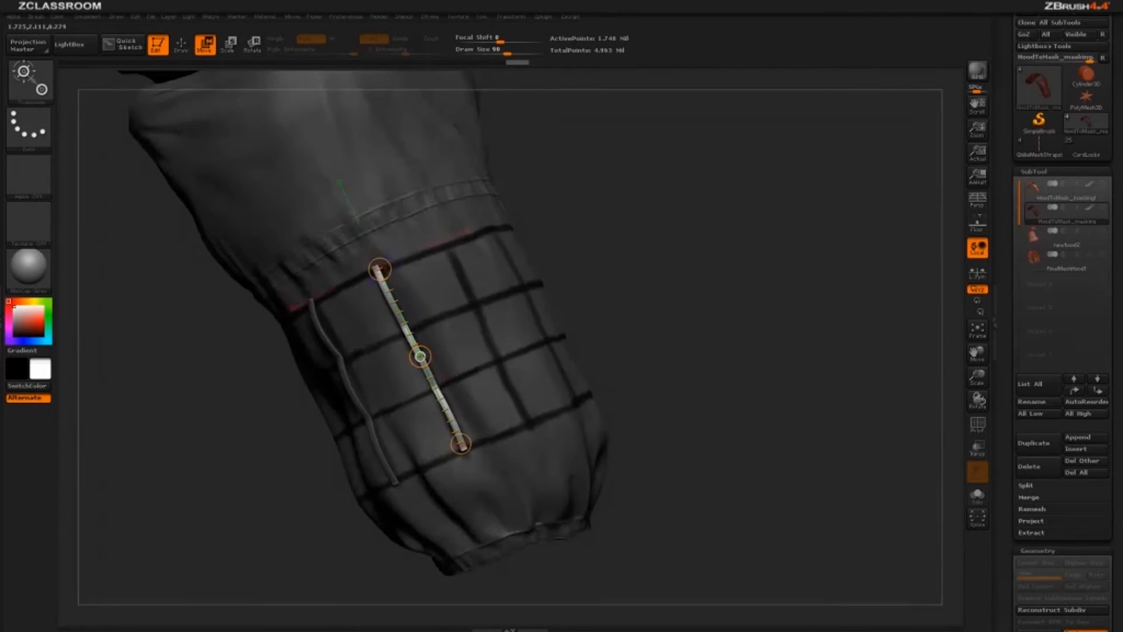
right_drag(421, 356, 444, 389)
- Duplicate the second strap across the sleeve toward the third lengthwise guide line with the Move transpose line
mouse_move(386, 391)
mouse_down()
mouse_move(378, 395)
mouse_move(609, 280)
mouse_up()
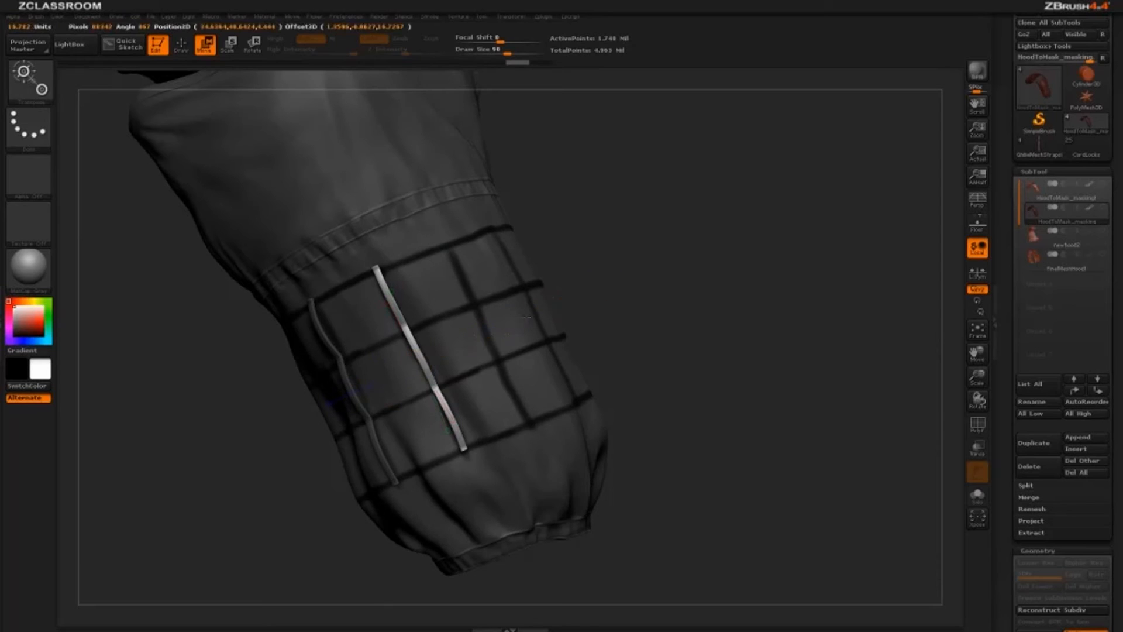
ctrl+drag(527, 318, 572, 282)
drag(742, 190, 254, 312)
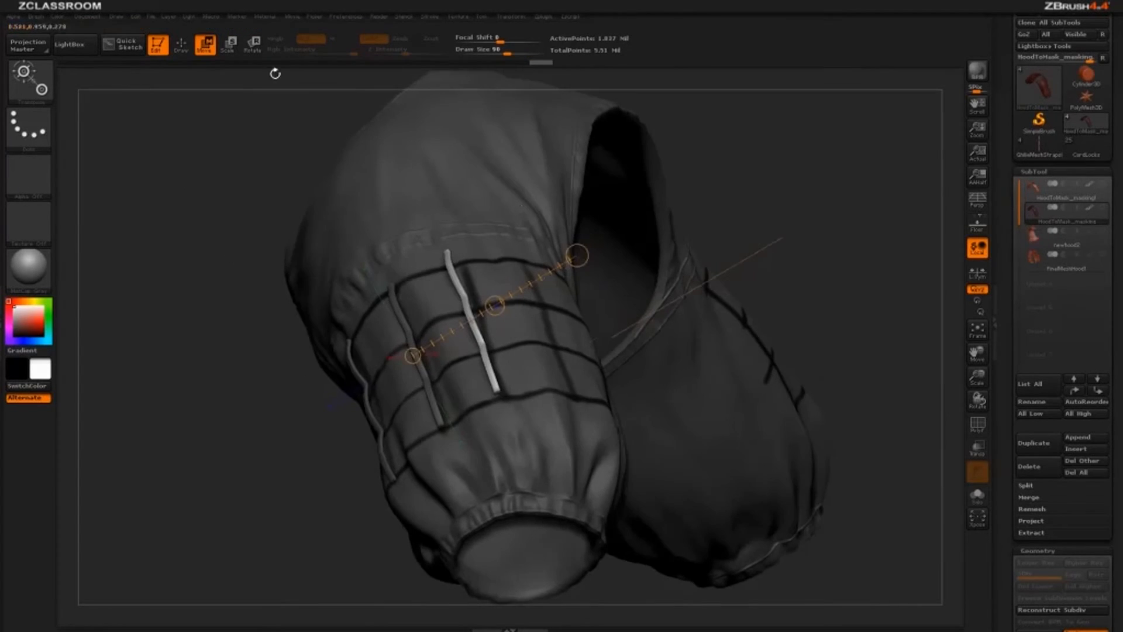
- Tilt the third strap with a Rotate transpose line drawn from the cuff end and lower it onto the sleeve surface
key(r)
drag(254, 374, 504, 327)
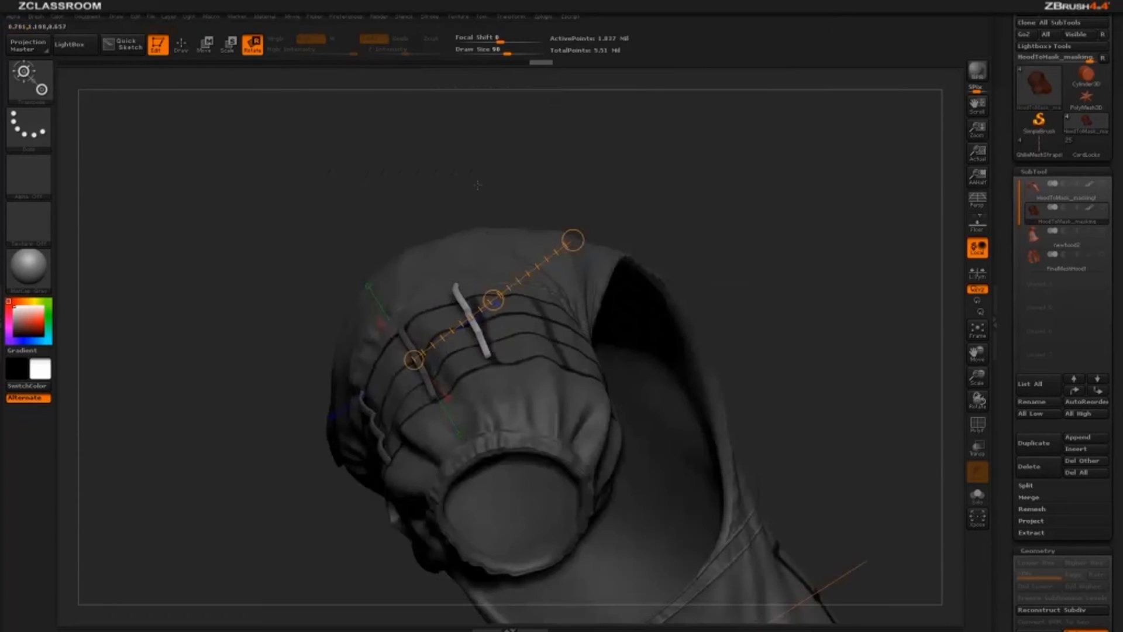
drag(478, 185, 480, 141)
drag(493, 300, 421, 191)
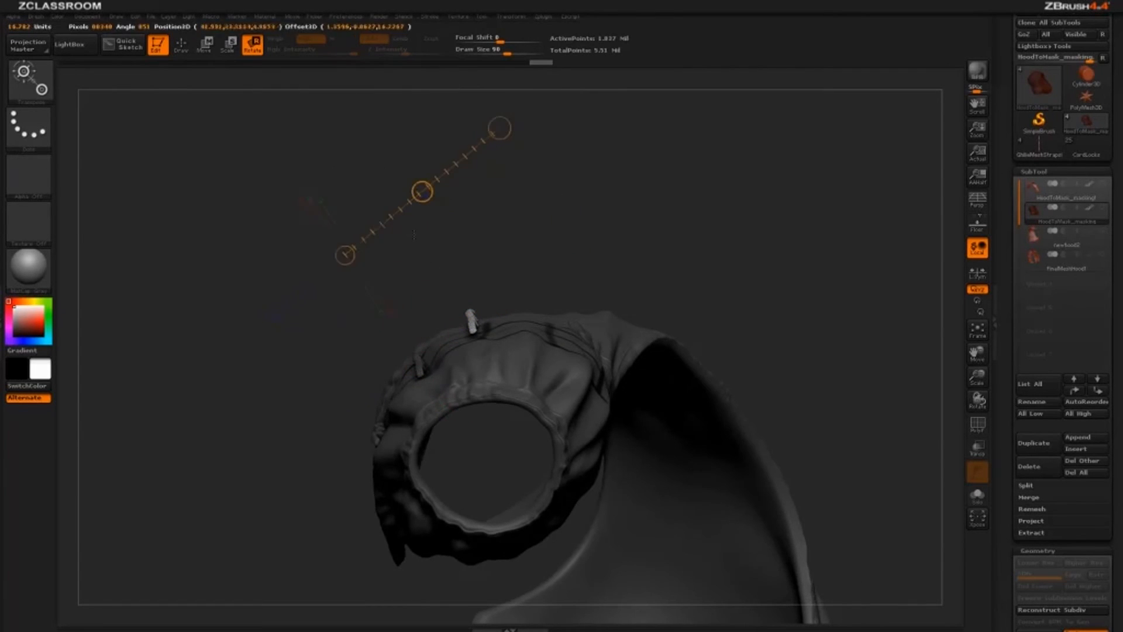
drag(472, 330, 413, 224)
click(444, 215)
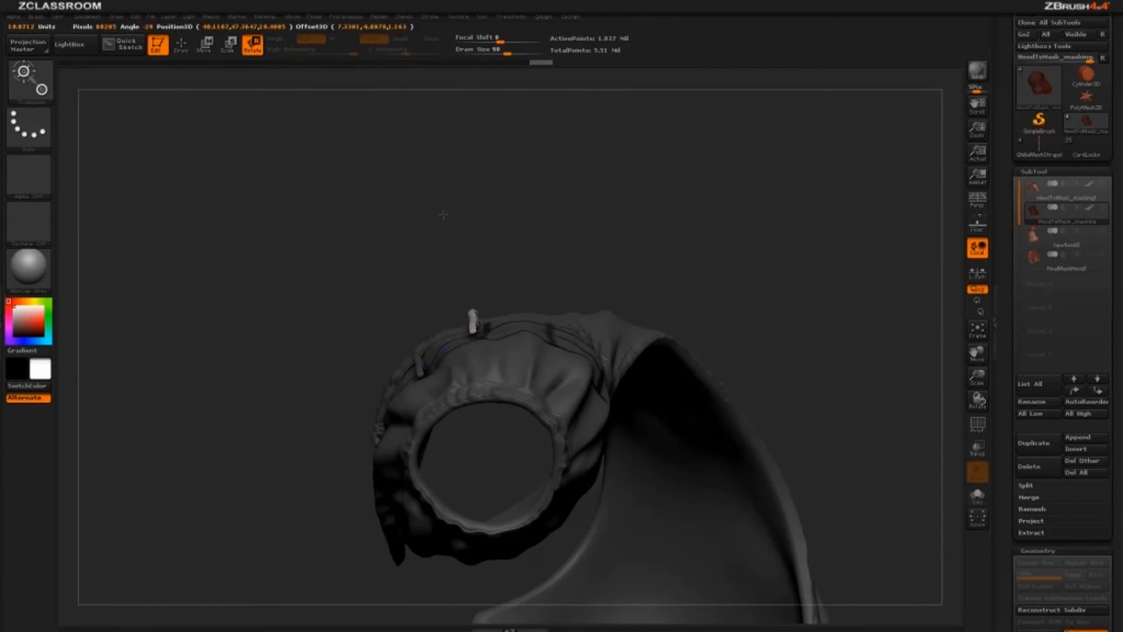
key(w)
drag(441, 275, 453, 287)
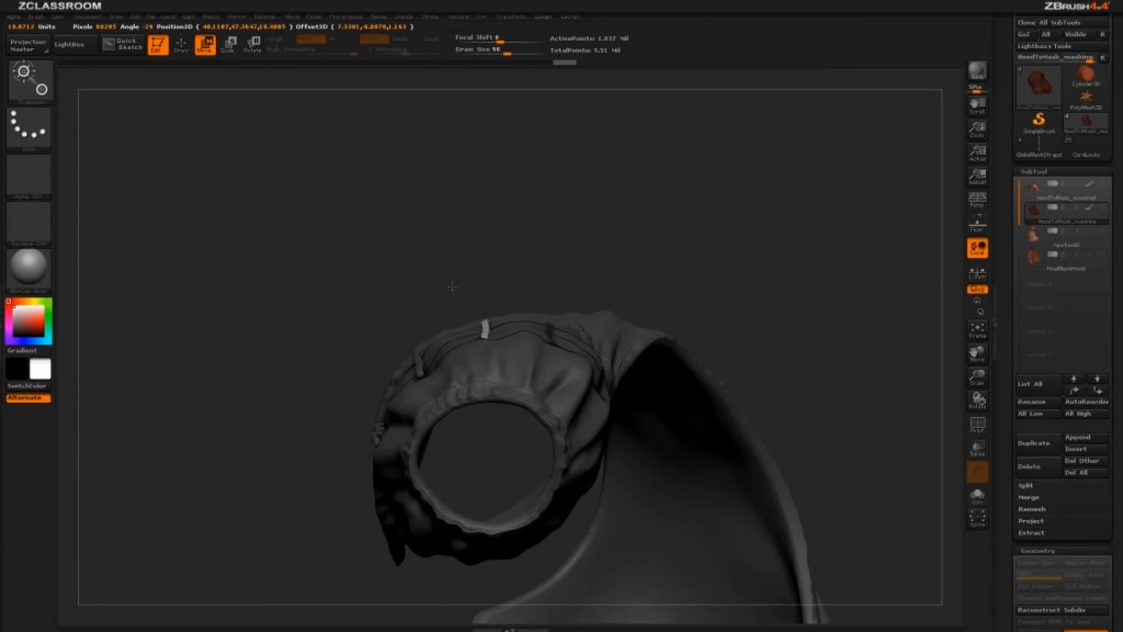
drag(472, 329, 413, 224)
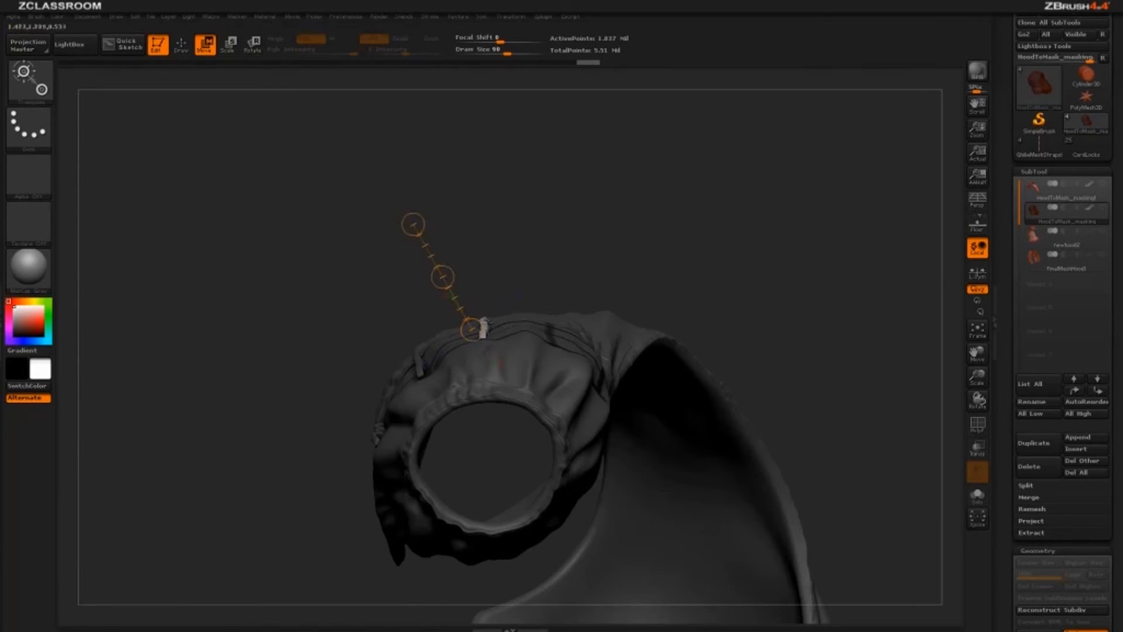
- Duplicate the third strap toward the fourth lengthwise guide line and lower the copy onto the sleeve surface
drag(485, 323, 645, 231)
drag(566, 277, 625, 249)
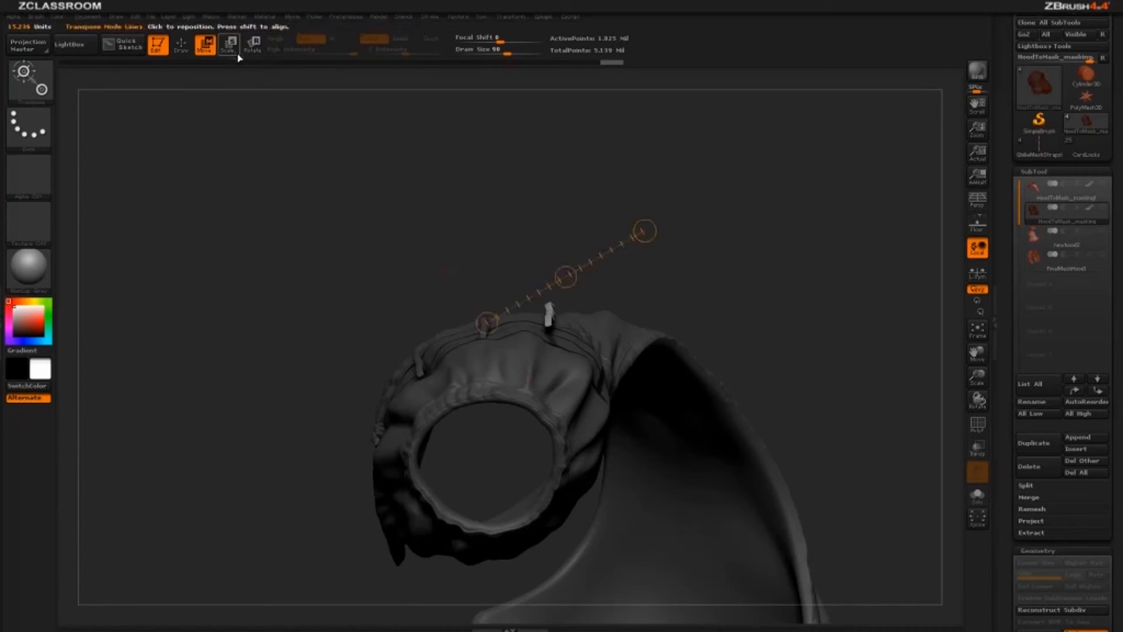
click(253, 44)
mouse_move(548, 321)
mouse_down()
mouse_move(543, 221)
mouse_move(573, 213)
mouse_up()
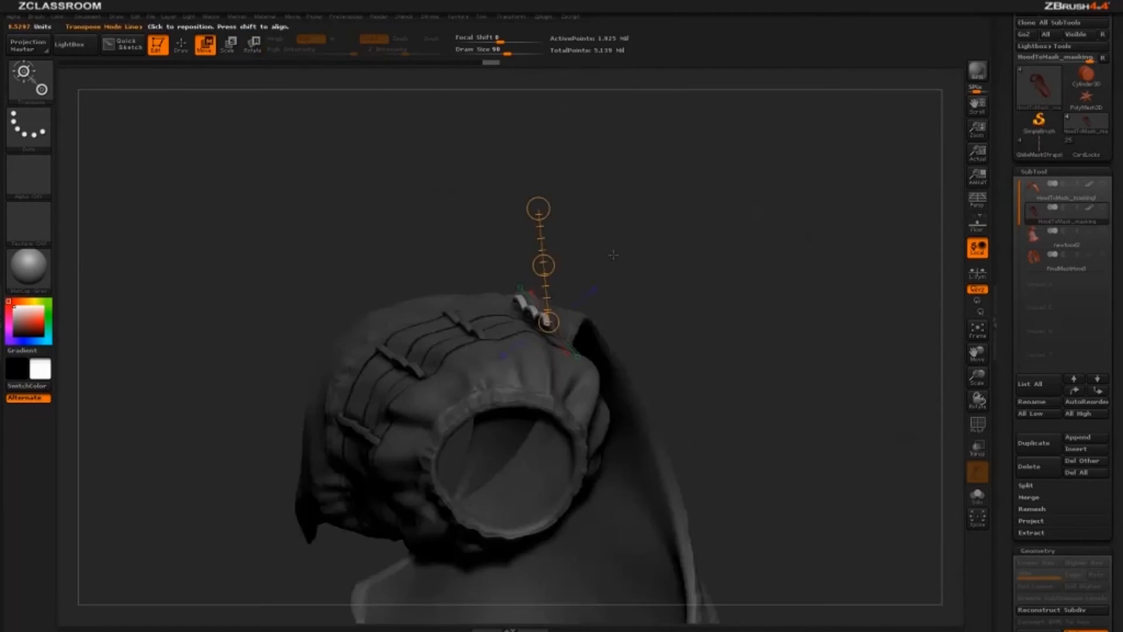
drag(550, 278, 546, 278)
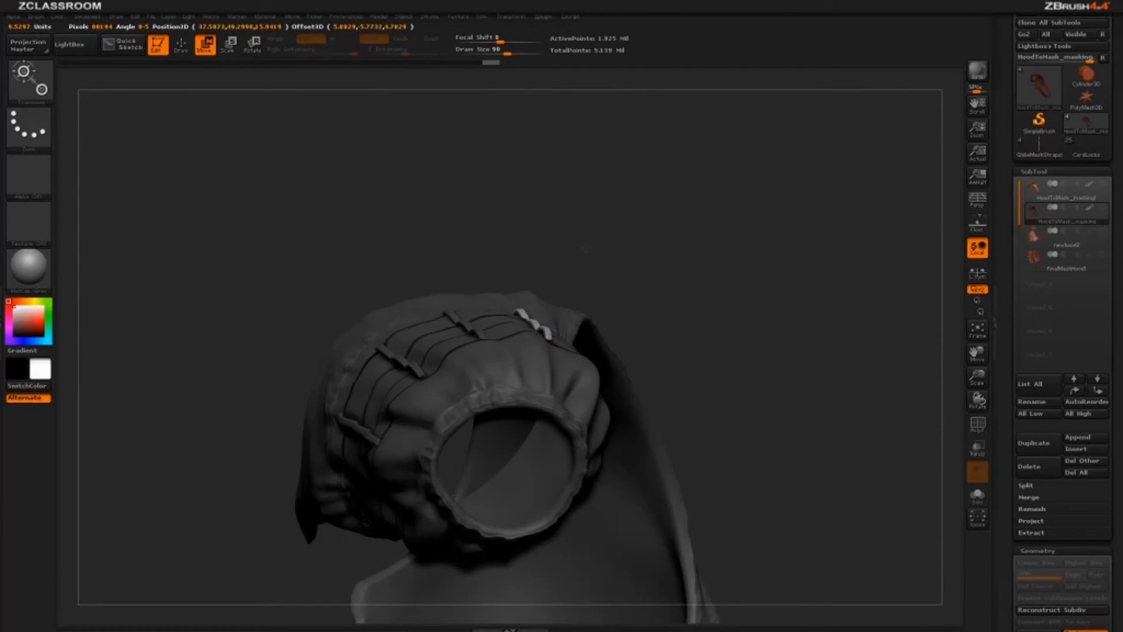
- Rotate and nudge the fourth strap using a transpose line along its length so it follows its guide line and the sleeve's slope
drag(695, 209, 325, 137)
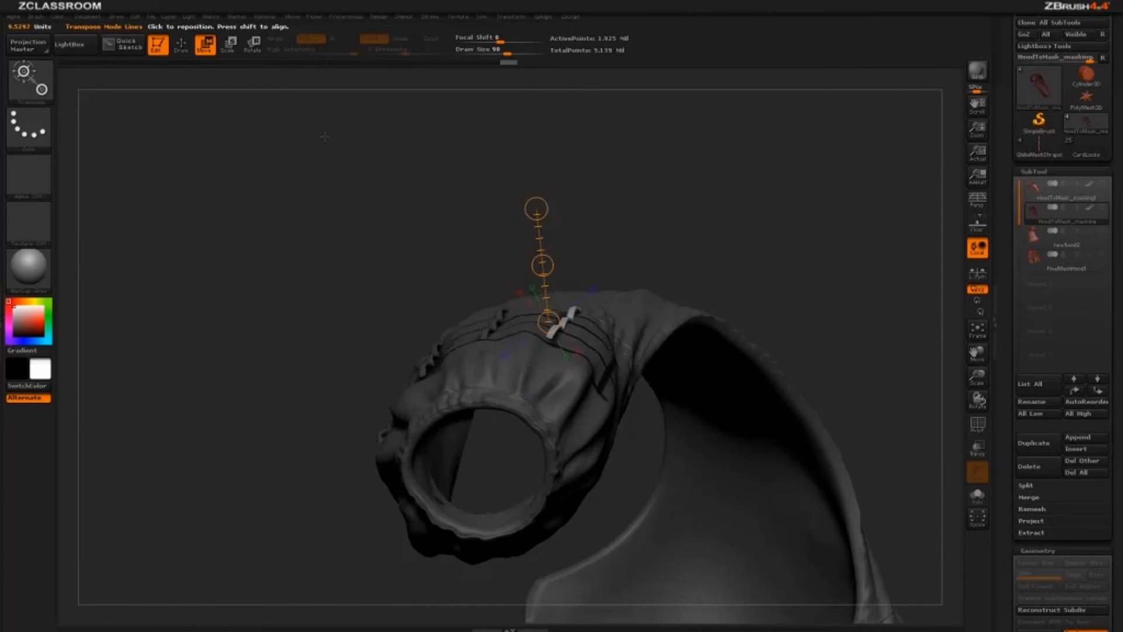
click(254, 45)
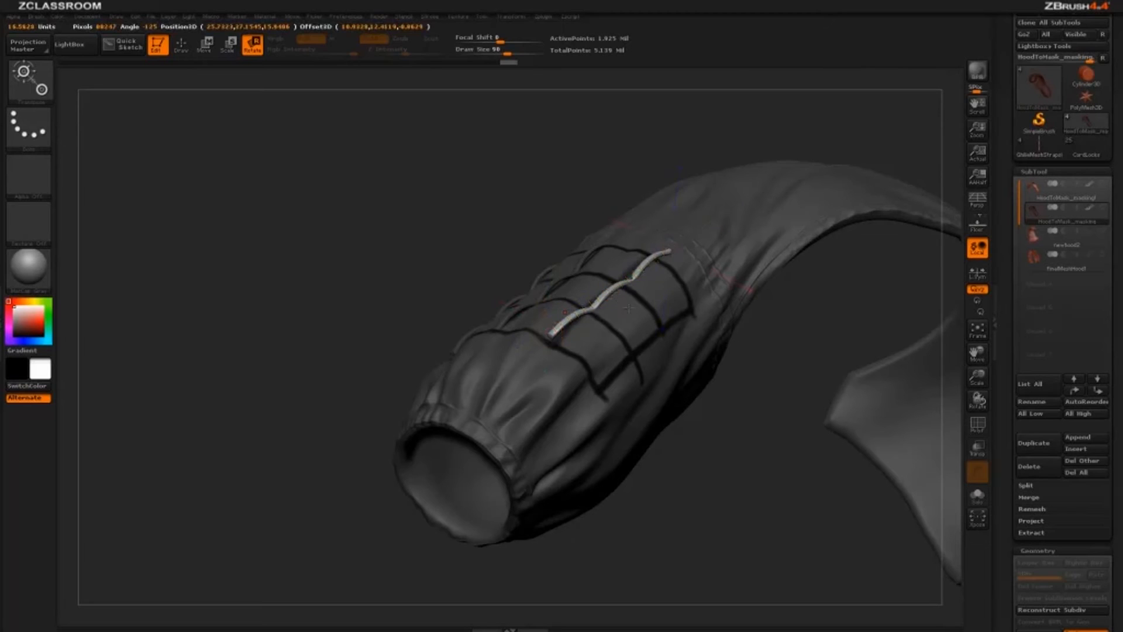
drag(608, 306, 598, 310)
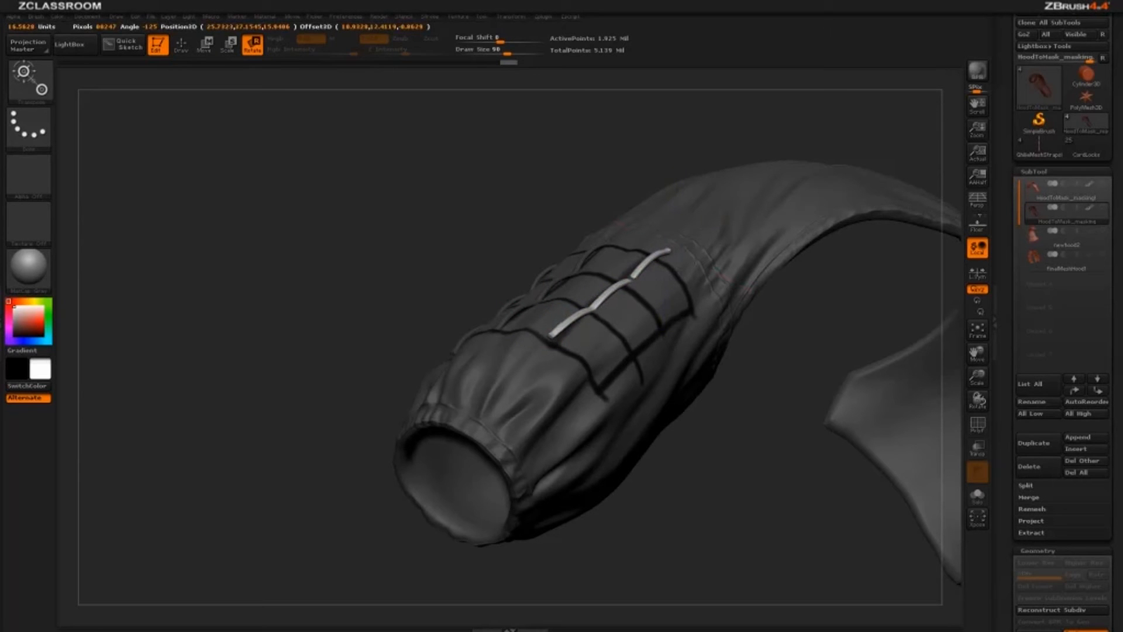
drag(617, 147, 601, 211)
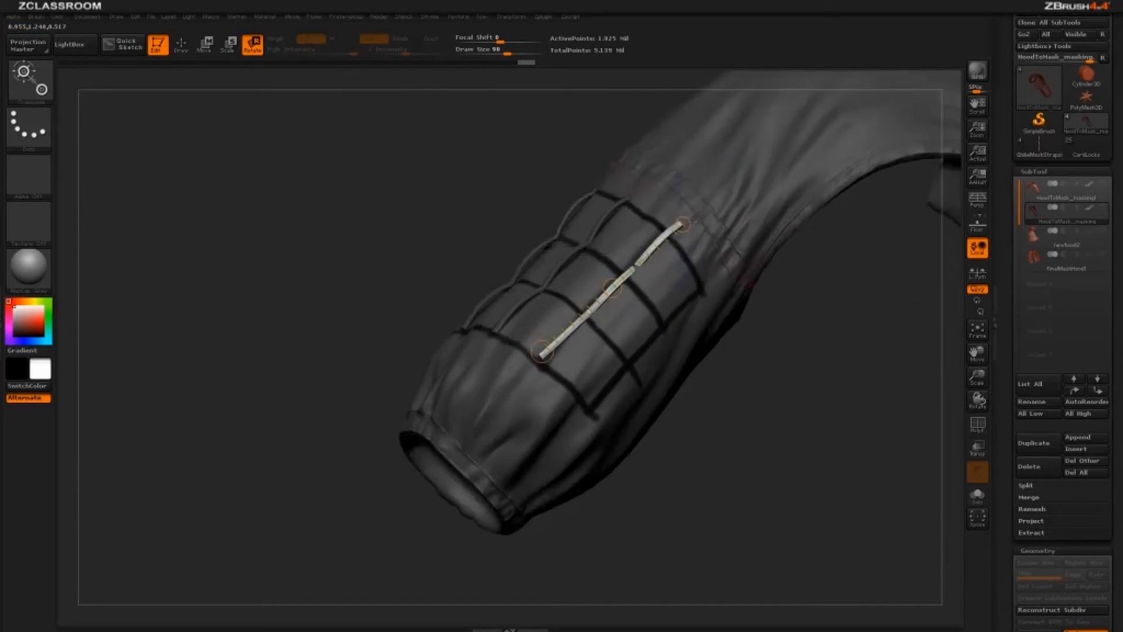
drag(682, 224, 673, 215)
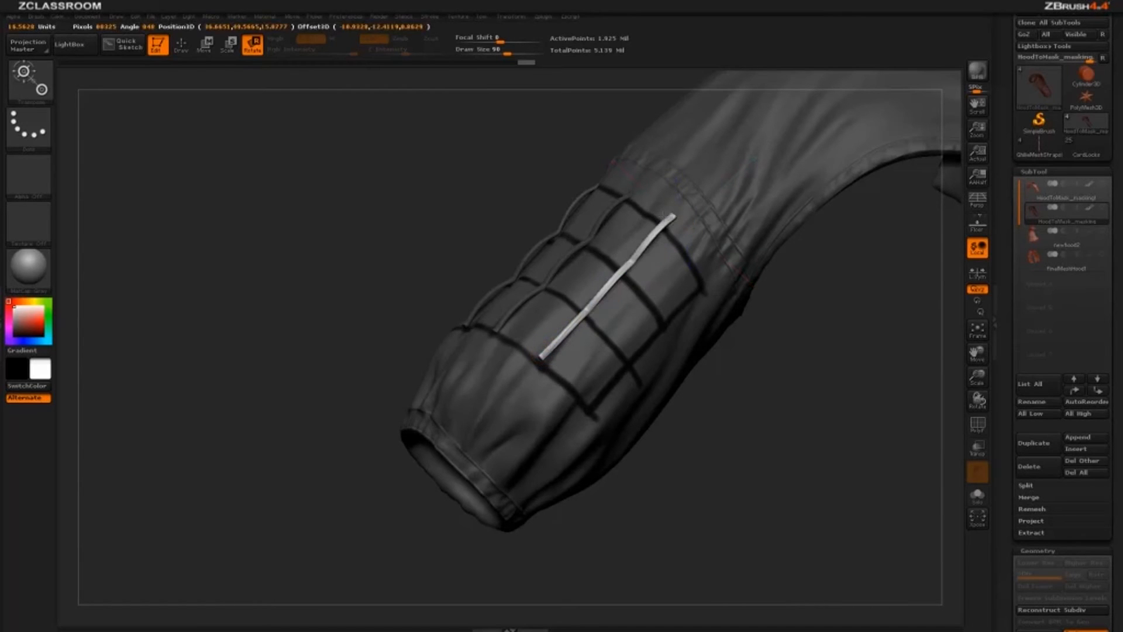
key(w)
drag(612, 287, 606, 293)
drag(773, 340, 613, 285)
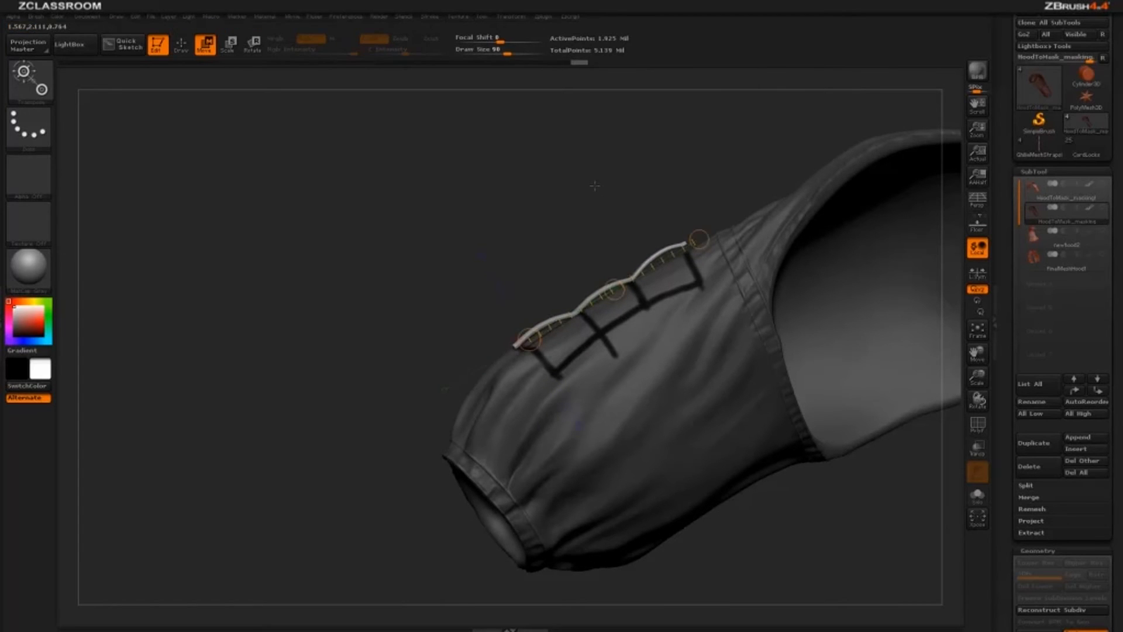
- Duplicate the fourth strap across the sleeve onto the fifth lengthwise guide line with a Move transpose line
drag(595, 183, 755, 193)
mouse_move(748, 488)
mouse_down()
mouse_move(785, 461)
mouse_move(761, 470)
mouse_up()
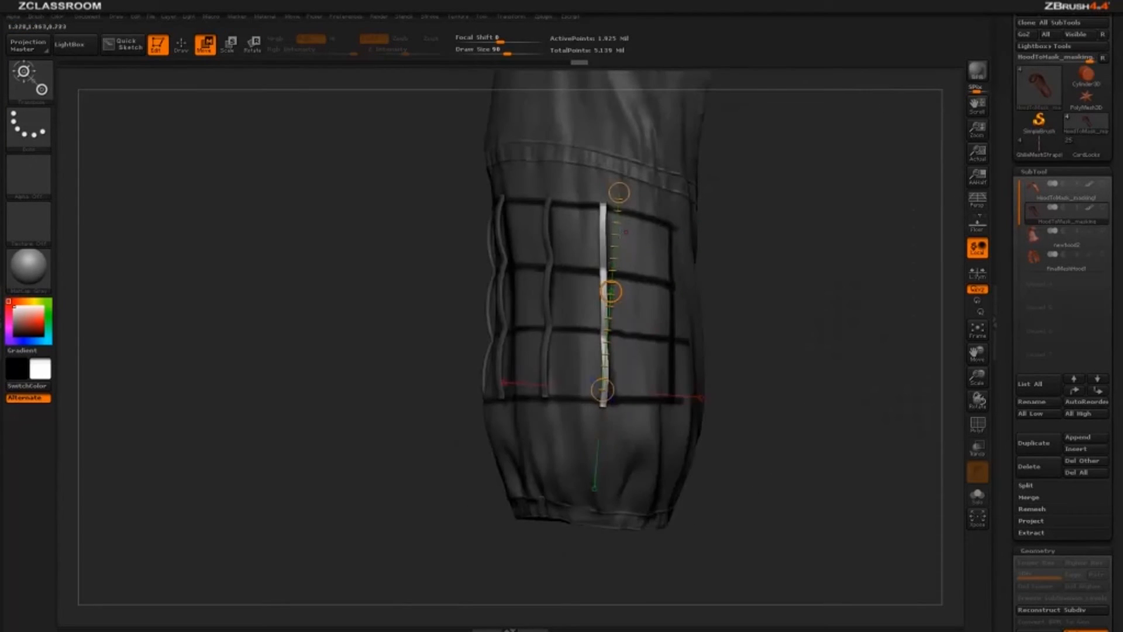
drag(544, 297, 805, 307)
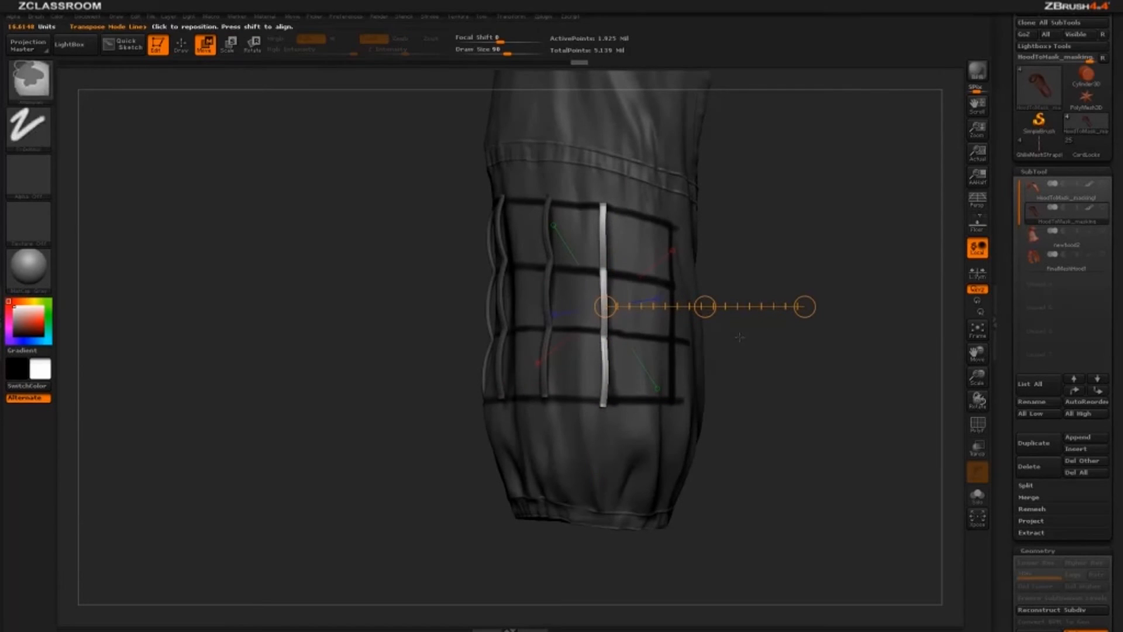
key(ctrl+shift)
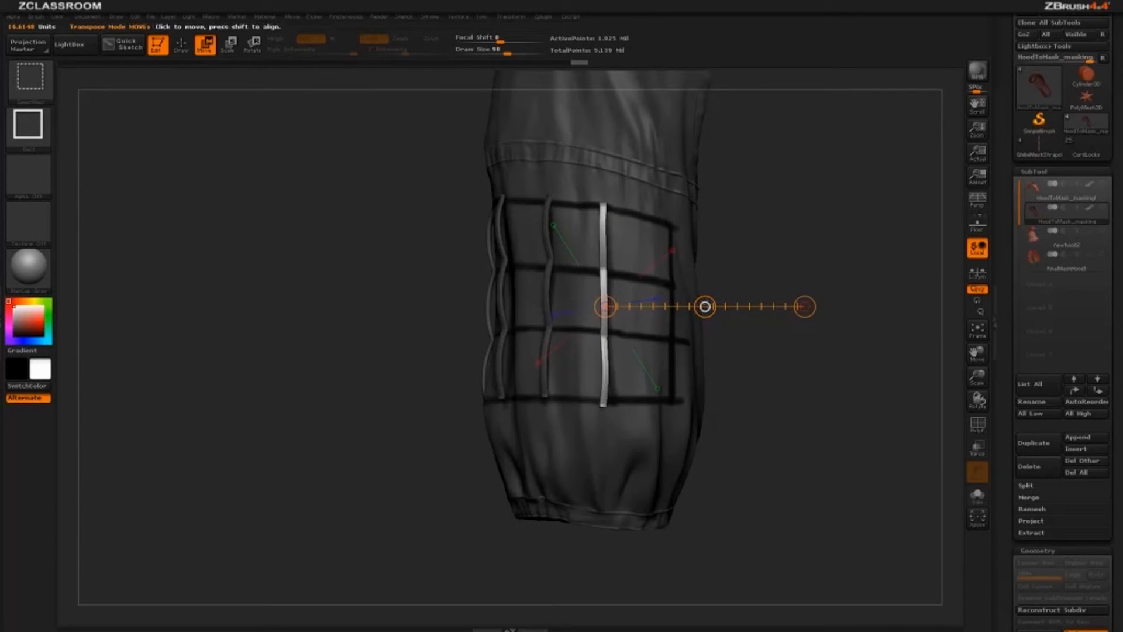
drag(705, 307, 769, 306)
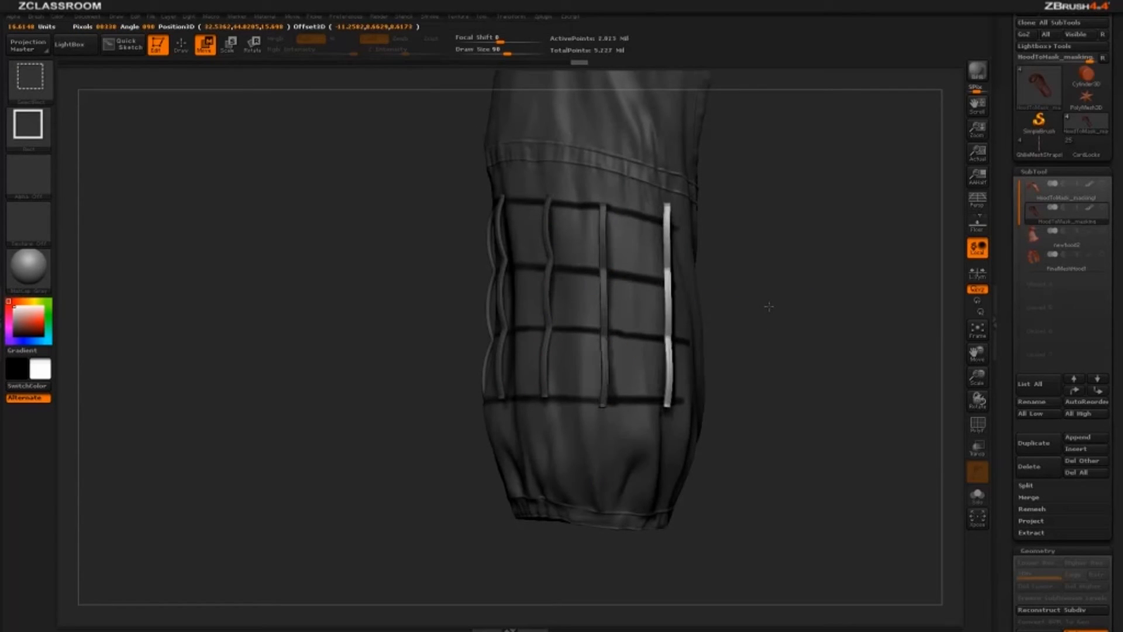
- Lower the fifth strap onto the sleeve surface with a Move transpose line, working from the cuff end
drag(819, 406, 660, 188)
drag(666, 239, 683, 151)
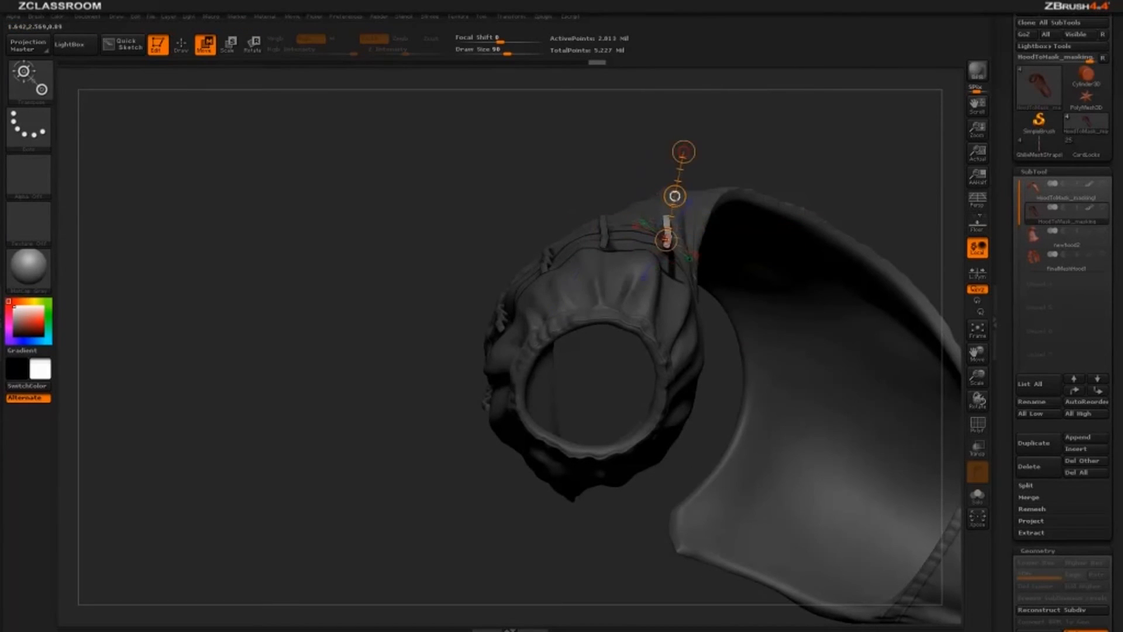
drag(674, 195, 686, 214)
- Rotate the fifth strap to match the sleeve's curvature and nudge it along its length into line with its guide
mouse_move(673, 263)
mouse_down()
mouse_move(727, 119)
mouse_move(772, 124)
mouse_move(742, 200)
mouse_up()
key(r)
mouse_move(777, 133)
mouse_down()
mouse_move(669, 267)
mouse_move(770, 130)
mouse_up()
drag(671, 267, 676, 271)
drag(723, 200, 730, 188)
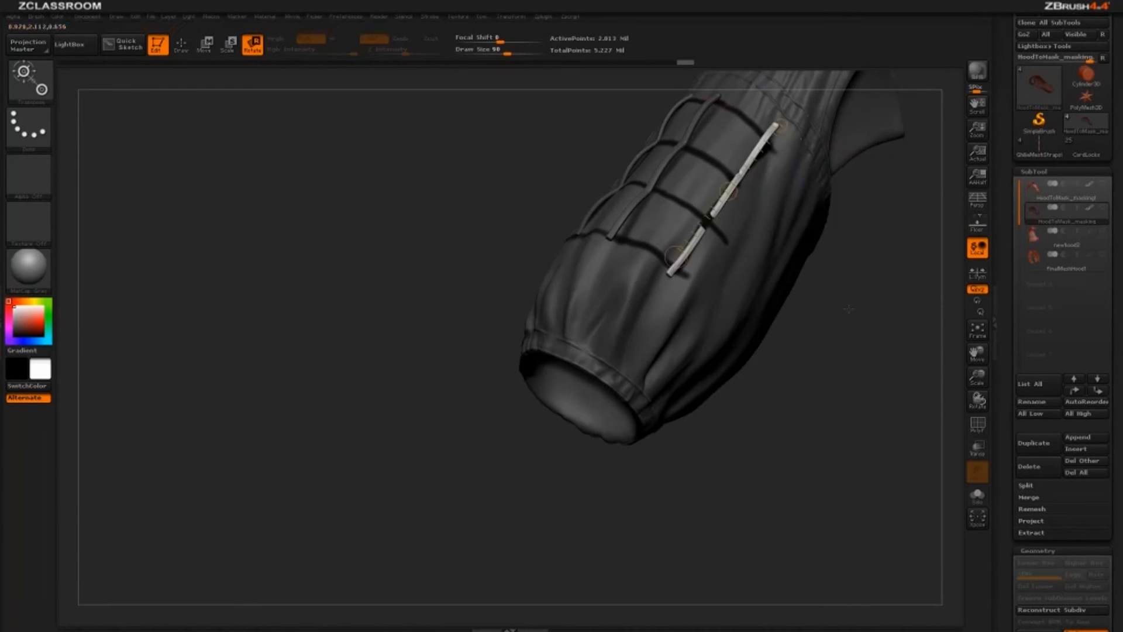
drag(848, 311, 755, 280)
key(w)
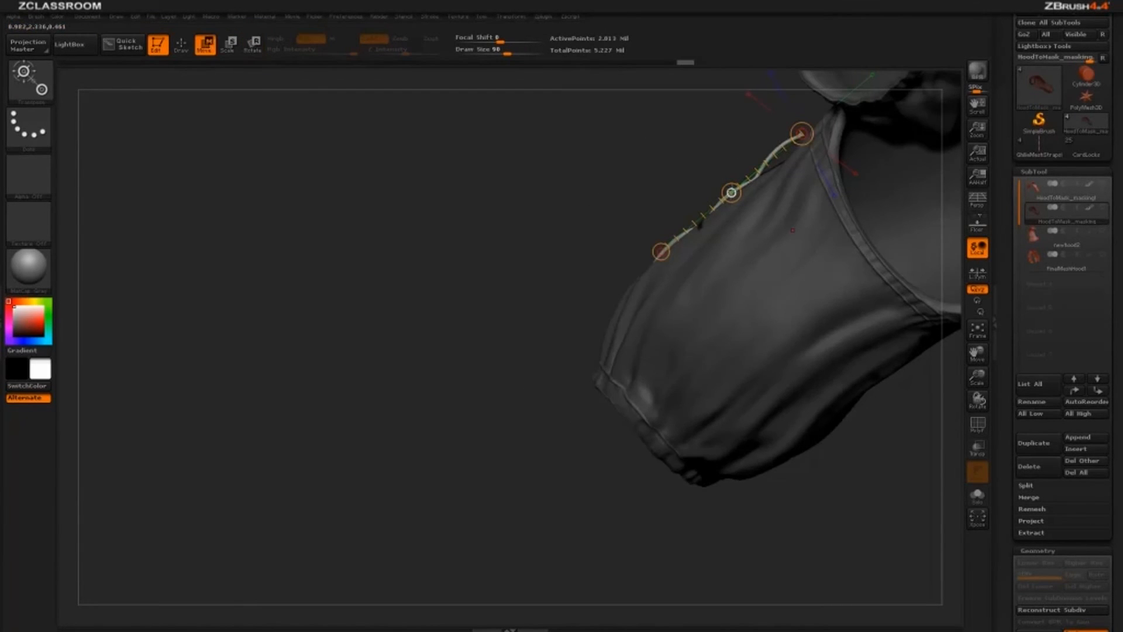
drag(732, 192, 727, 188)
- Duplicate a strap across to the opposite side of the sleeve's guide grid and tilt the copy toward the surface
mouse_move(612, 160)
mouse_down()
mouse_move(679, 207)
mouse_move(840, 240)
mouse_move(802, 321)
mouse_move(858, 297)
mouse_move(814, 310)
mouse_move(687, 308)
mouse_move(531, 368)
mouse_move(503, 315)
mouse_move(436, 365)
mouse_up()
drag(827, 249, 811, 149)
key(r)
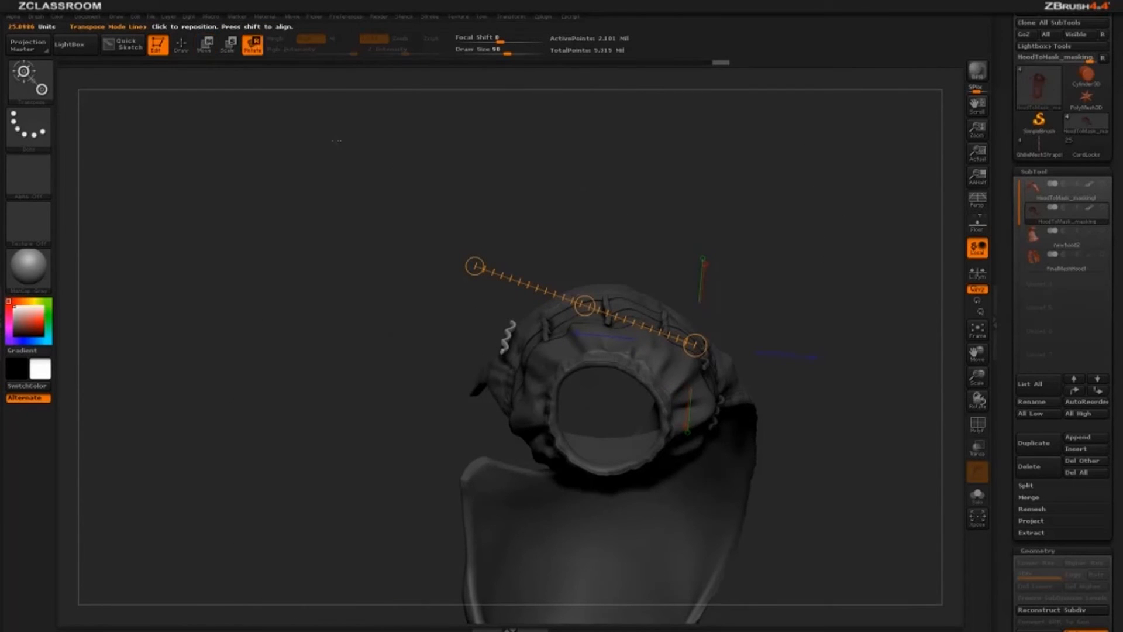
mouse_move(504, 346)
mouse_down()
mouse_move(409, 304)
mouse_move(427, 276)
mouse_up()
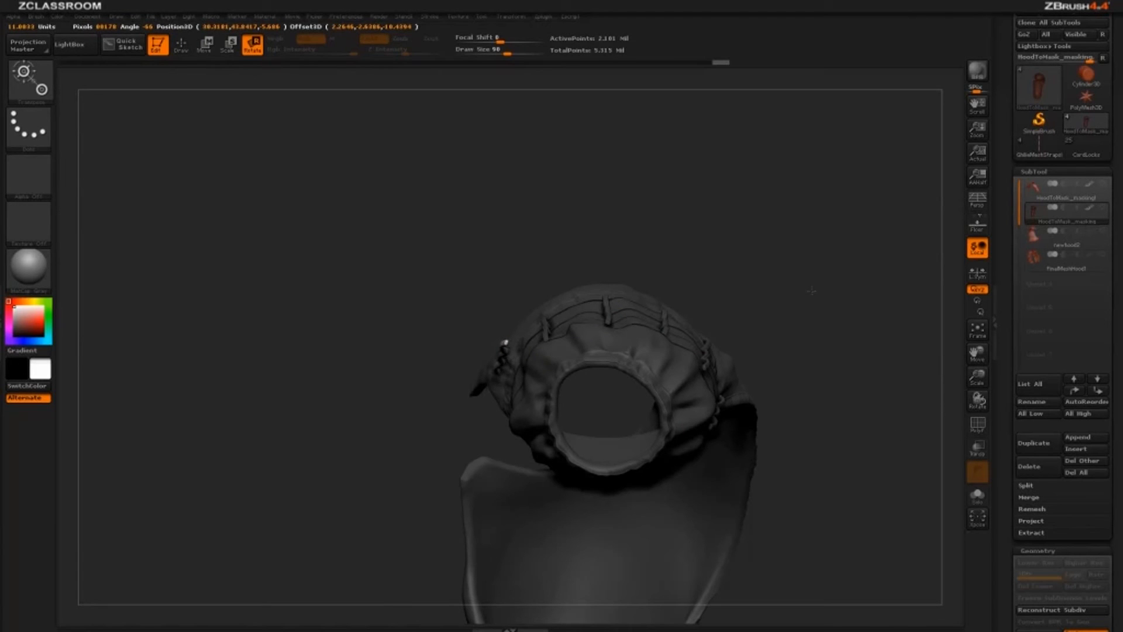
- Move the strap copied to the grid's opposite side onto the sleeve surface over its lengthwise guide line
mouse_move(812, 291)
mouse_down()
mouse_move(848, 248)
mouse_move(863, 255)
mouse_up()
mouse_move(390, 349)
mouse_down()
mouse_move(539, 350)
mouse_move(533, 399)
mouse_up()
key(w)
drag(465, 350, 517, 349)
drag(665, 233, 691, 252)
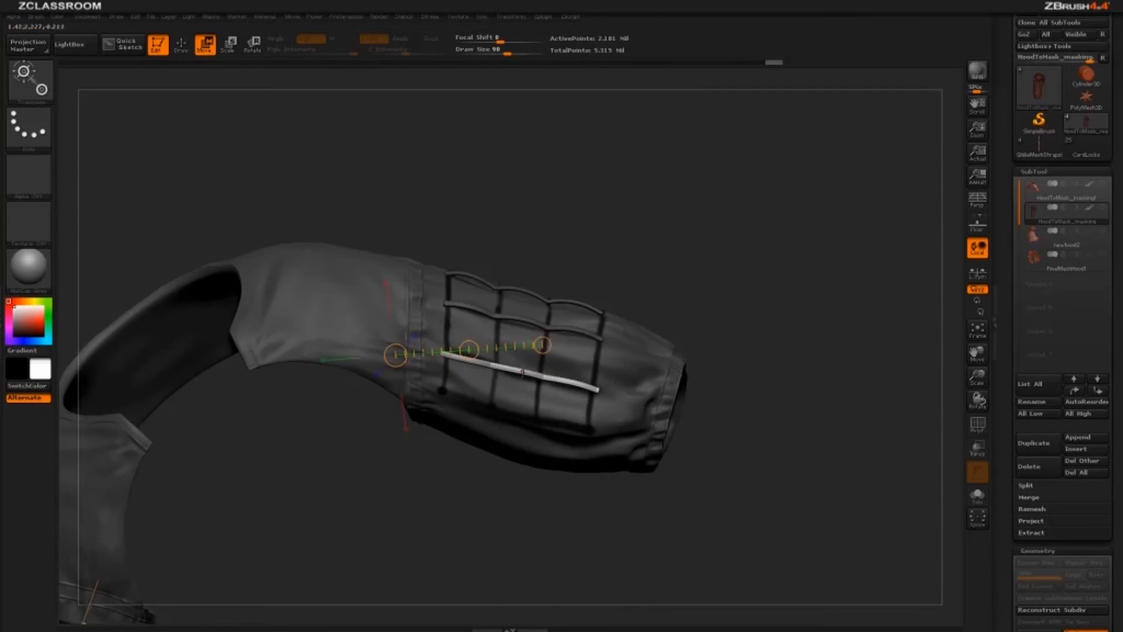
- Duplicate the opposite-side strap to the last uncovered lengthwise guide line with a Move transpose line
drag(523, 370, 539, 178)
mouse_move(531, 274)
ctrl+shift+mouse_down()
mouse_move(515, 330)
mouse_move(524, 314)
ctrl+shift+mouse_up()
drag(699, 205, 654, 177)
- Rotate and move the last strap with a transpose line along its length so it sits on the sleeve over its guide line
click(252, 47)
mouse_move(306, 269)
mouse_down()
mouse_move(289, 270)
mouse_move(388, 264)
mouse_up()
drag(409, 429, 627, 442)
drag(519, 435, 780, 346)
drag(838, 248, 650, 259)
key(w)
drag(522, 435, 520, 437)
drag(722, 203, 787, 226)
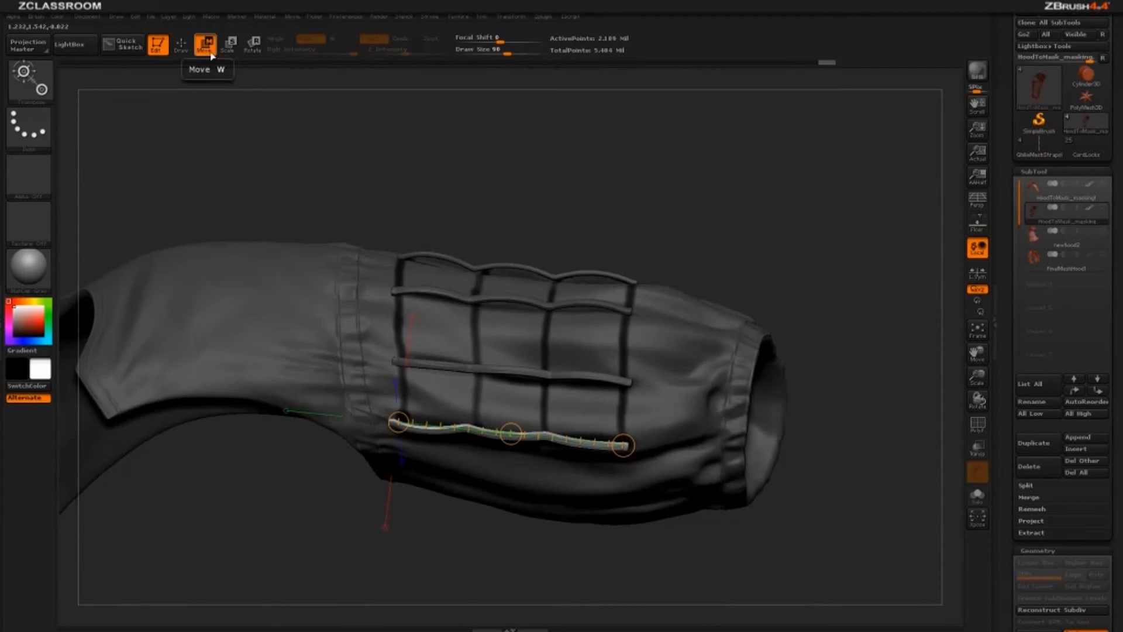
click(230, 44)
click(252, 44)
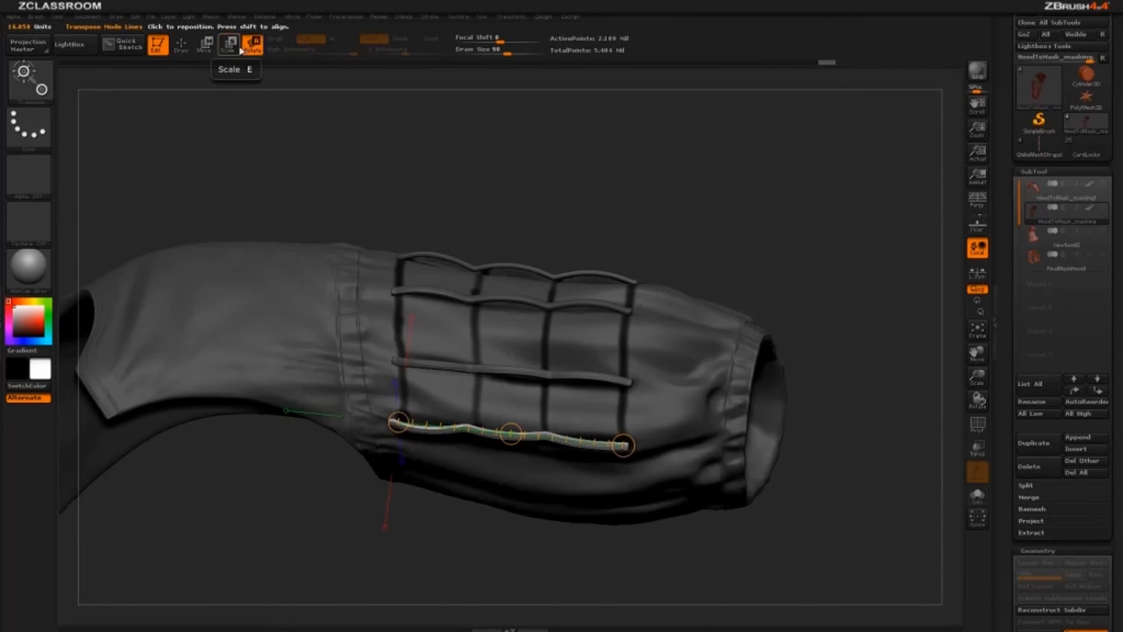
click(206, 44)
click(229, 45)
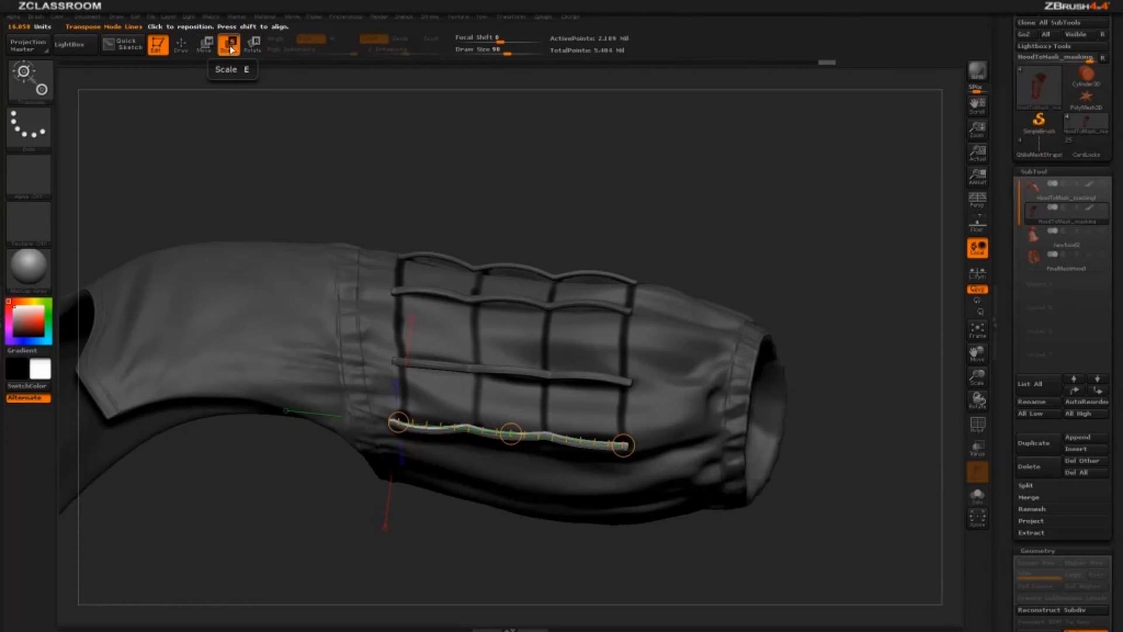
click(252, 46)
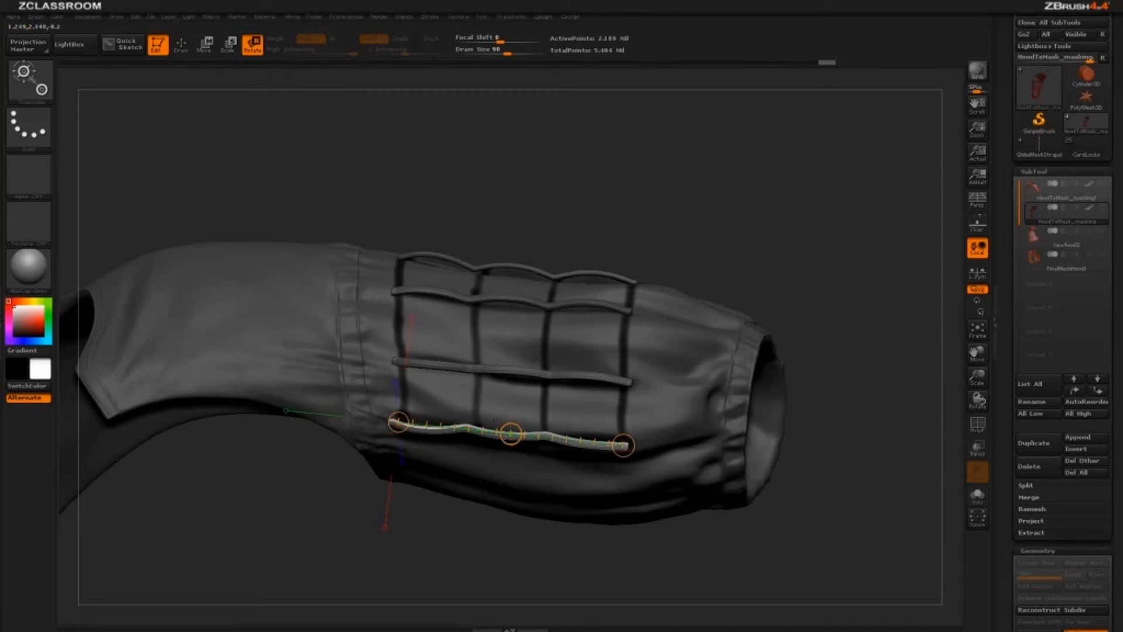
- Fine-tune the last strap's position from the transpose line's centre and its rotation from the cuff end
key(w)
drag(511, 434, 513, 435)
key(r)
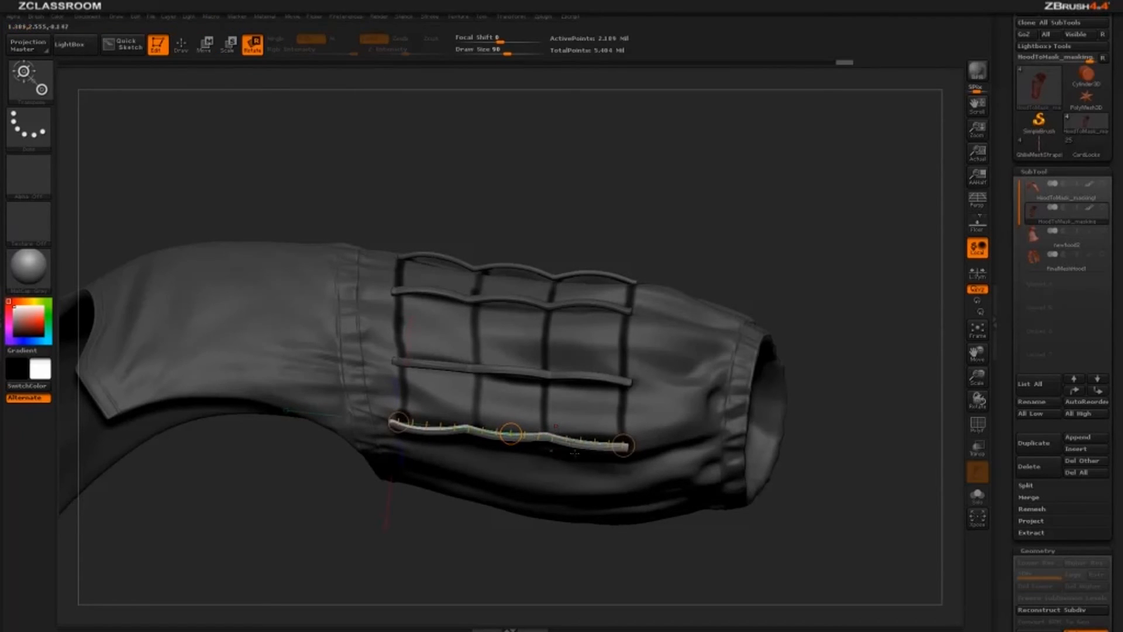
key(w)
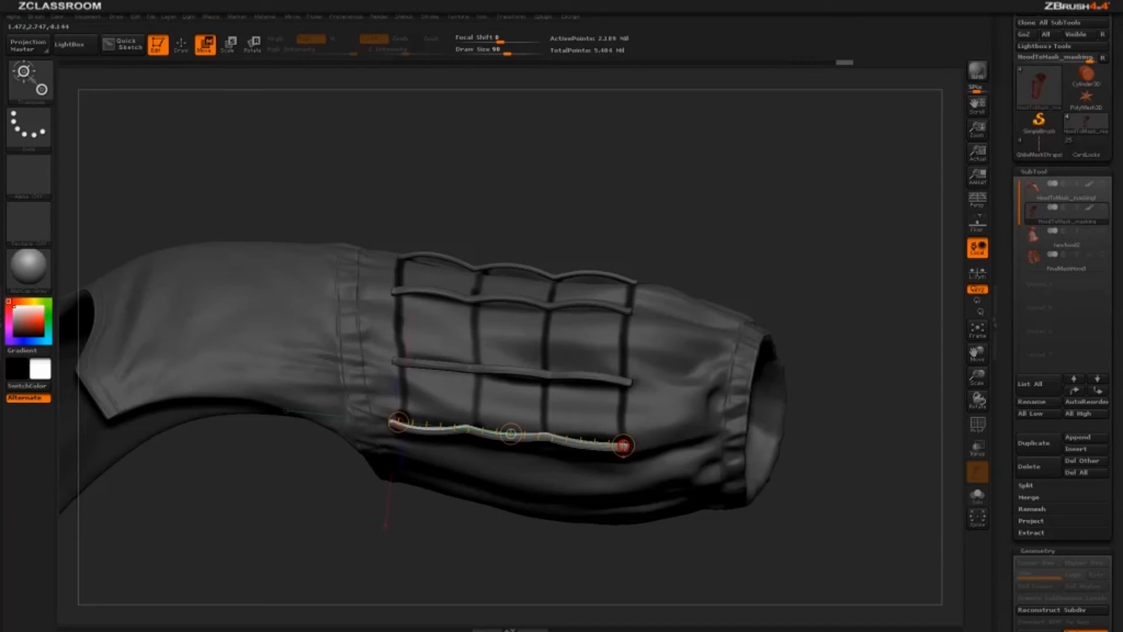
drag(624, 445, 656, 440)
key(ctrl+z)
key(r)
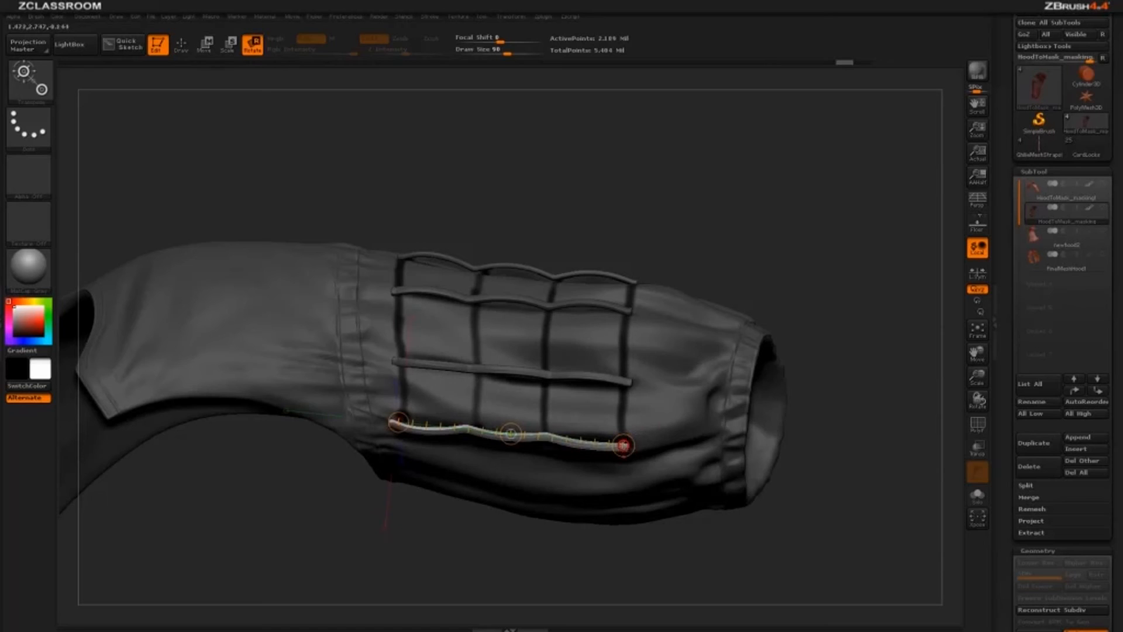
mouse_move(624, 446)
mouse_down()
mouse_move(622, 415)
mouse_move(624, 454)
mouse_move(621, 439)
mouse_up()
- Drop the leftover InsertStraps curve in Draw mode and clear the mask from the sleeves
drag(802, 236, 757, 351)
drag(755, 280, 667, 302)
drag(772, 314, 638, 269)
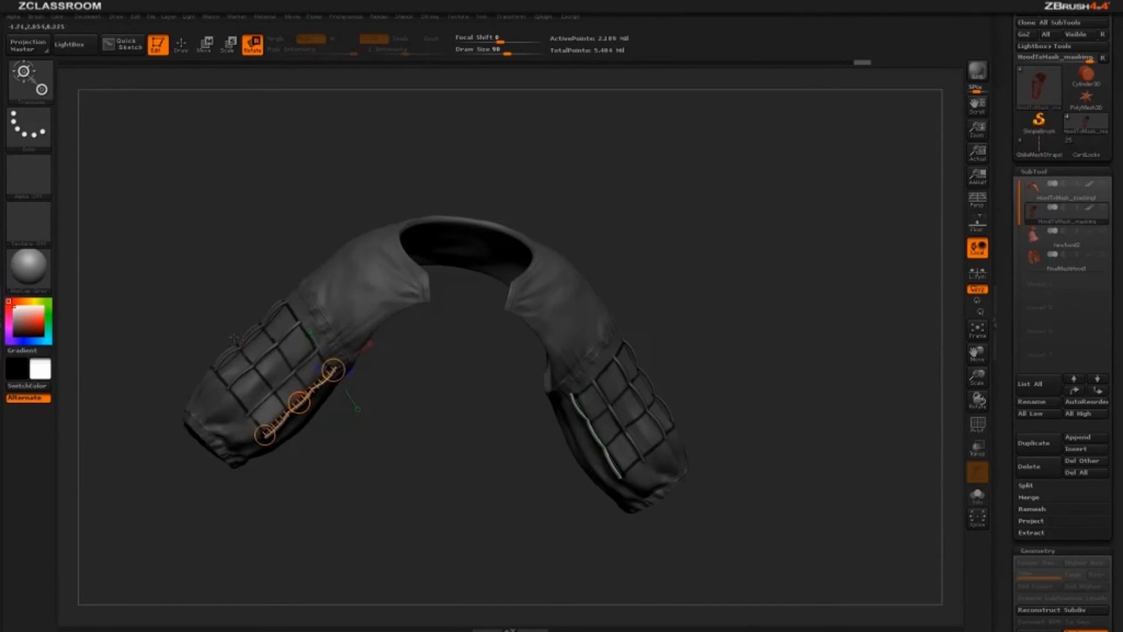
drag(757, 241, 546, 201)
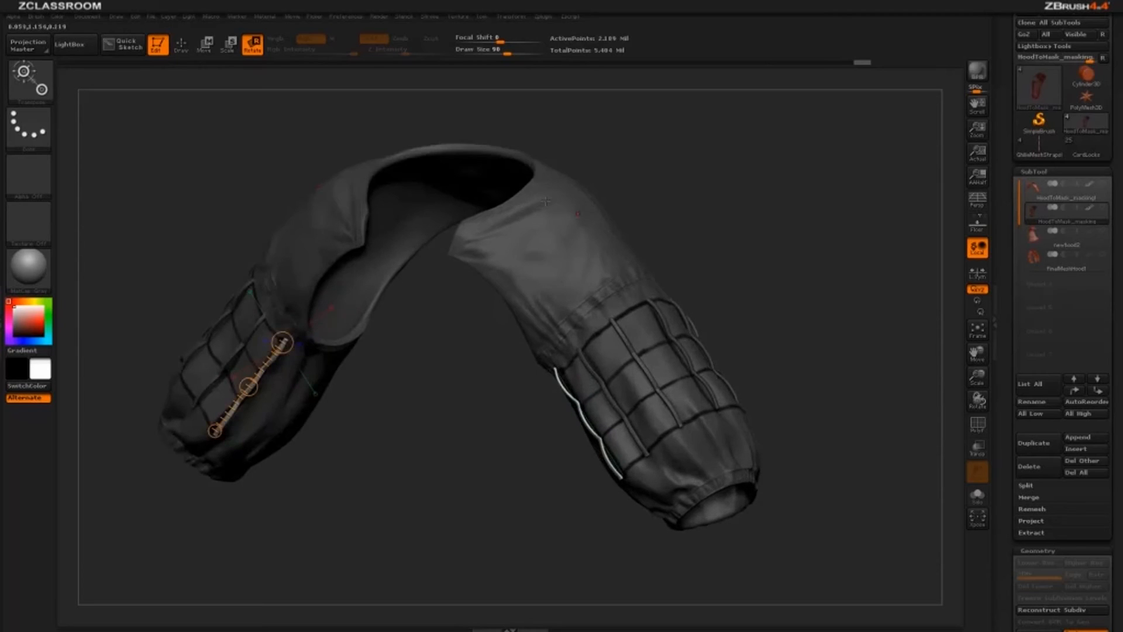
key(q)
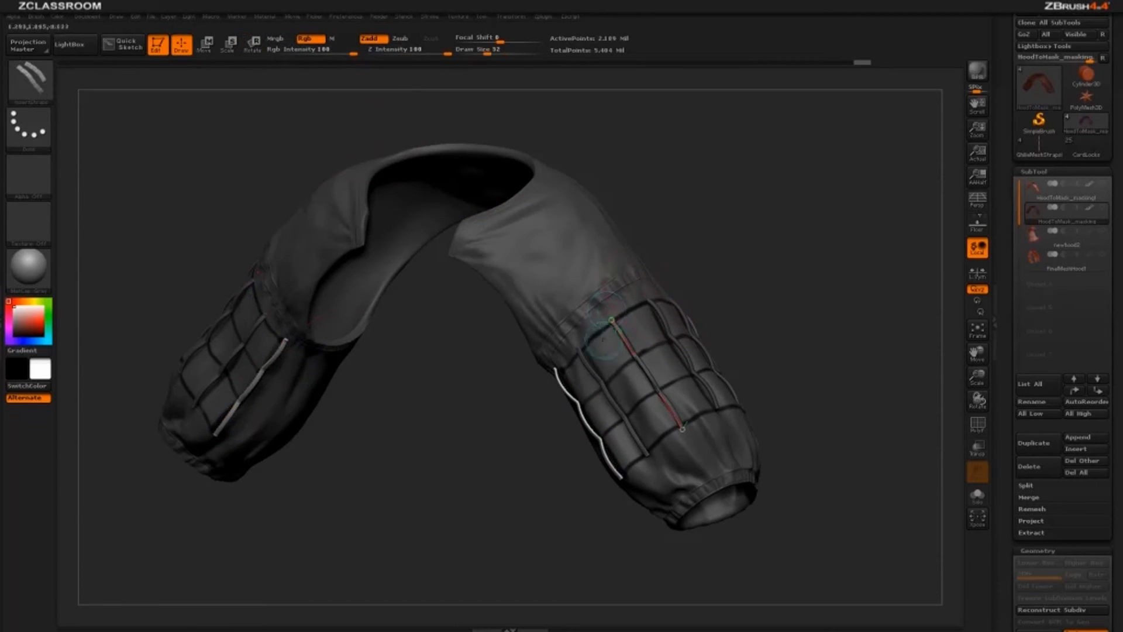
click(604, 339)
ctrl+drag(737, 200, 856, 335)
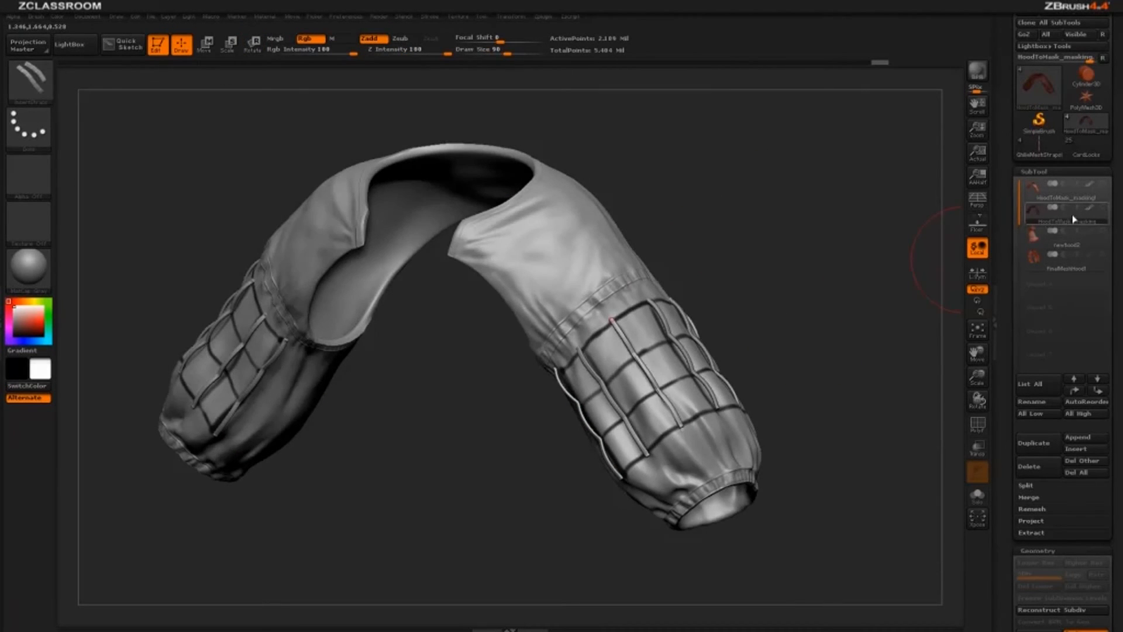
- Inspect the straps and painted guide grid on both sleeves from several angles
drag(819, 249, 749, 325)
key(bracketleft)
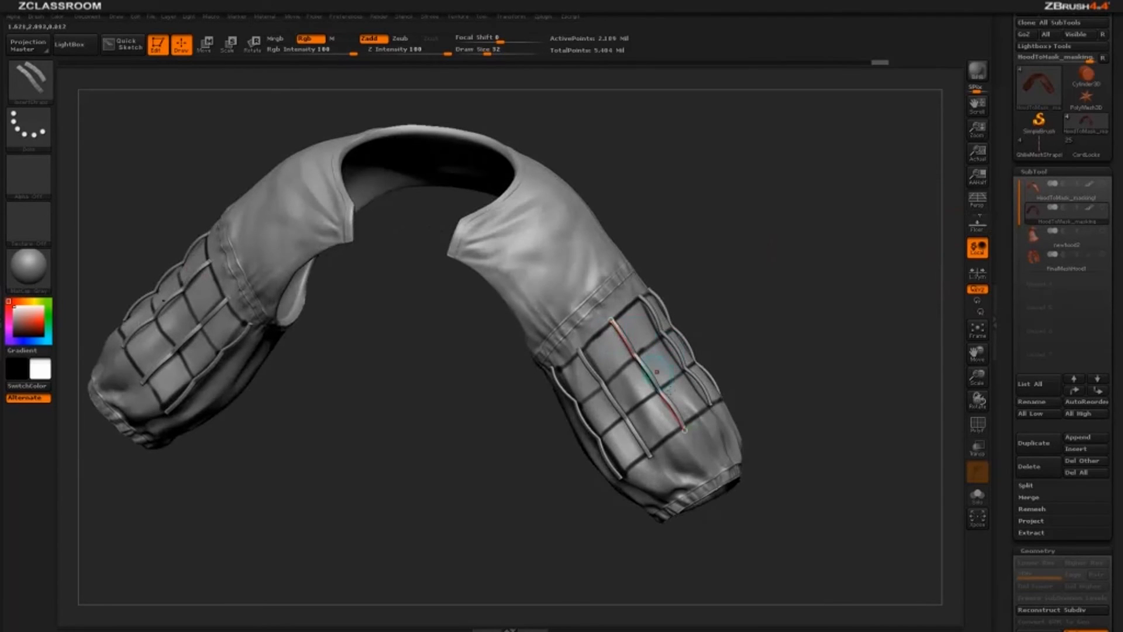
mouse_move(773, 247)
mouse_down()
mouse_move(708, 263)
mouse_move(691, 292)
mouse_up()
drag(826, 271, 609, 272)
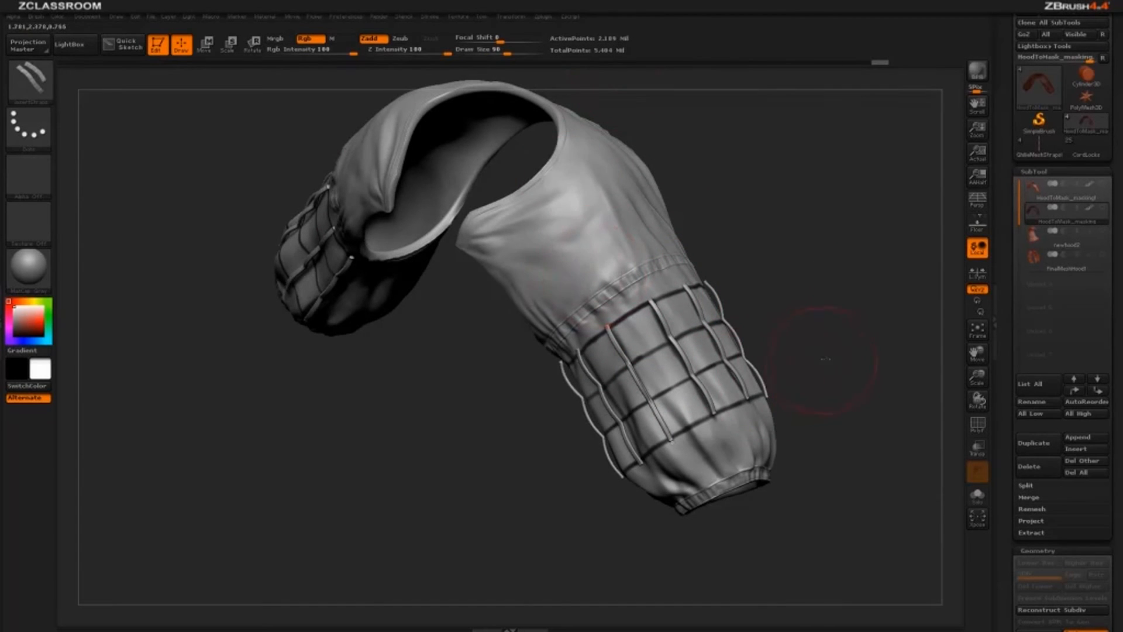
drag(825, 358, 688, 439)
drag(779, 252, 889, 234)
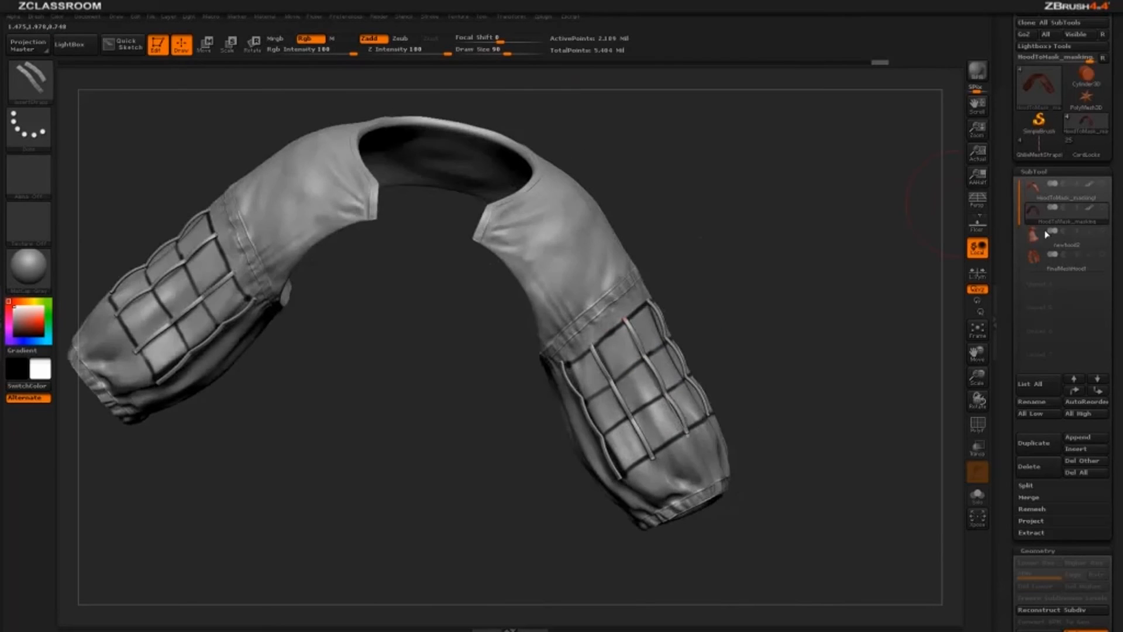
drag(655, 266, 447, 257)
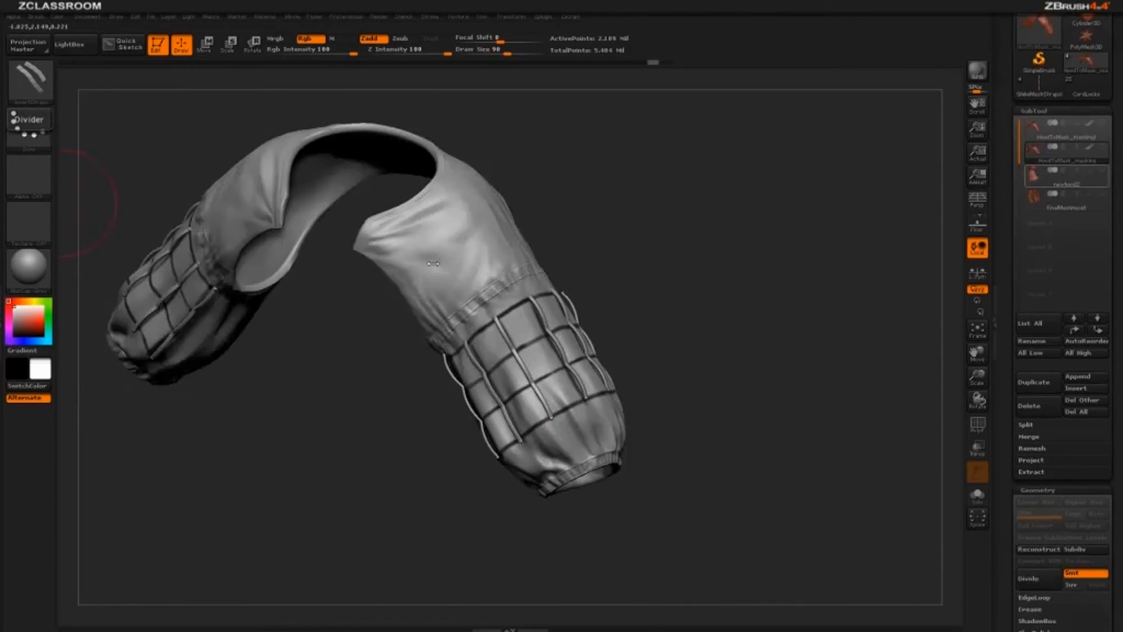
drag(549, 259, 688, 329)
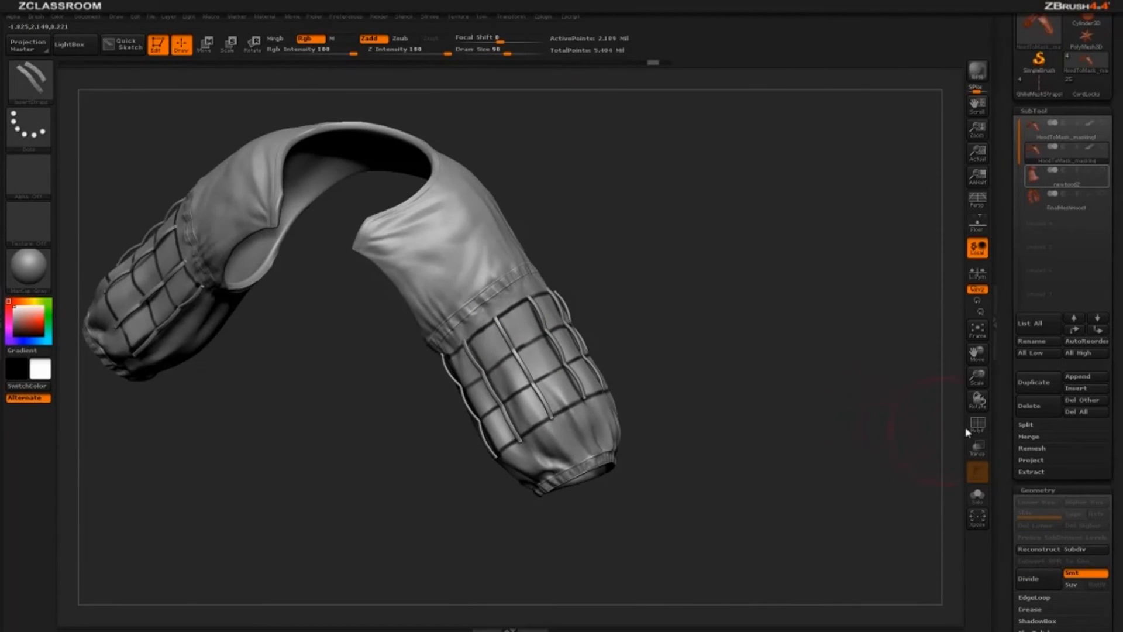
- Open the Split options for the sleeves subtool and check the polygroups of the sleeves and straps in PolyFrame display
click(1026, 425)
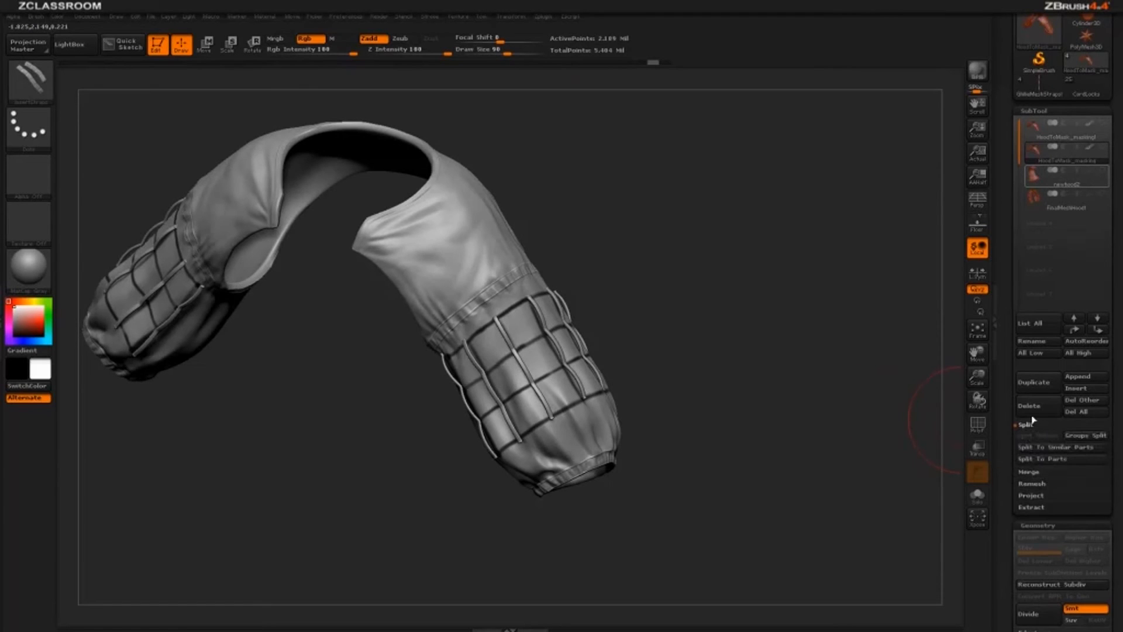
click(1042, 134)
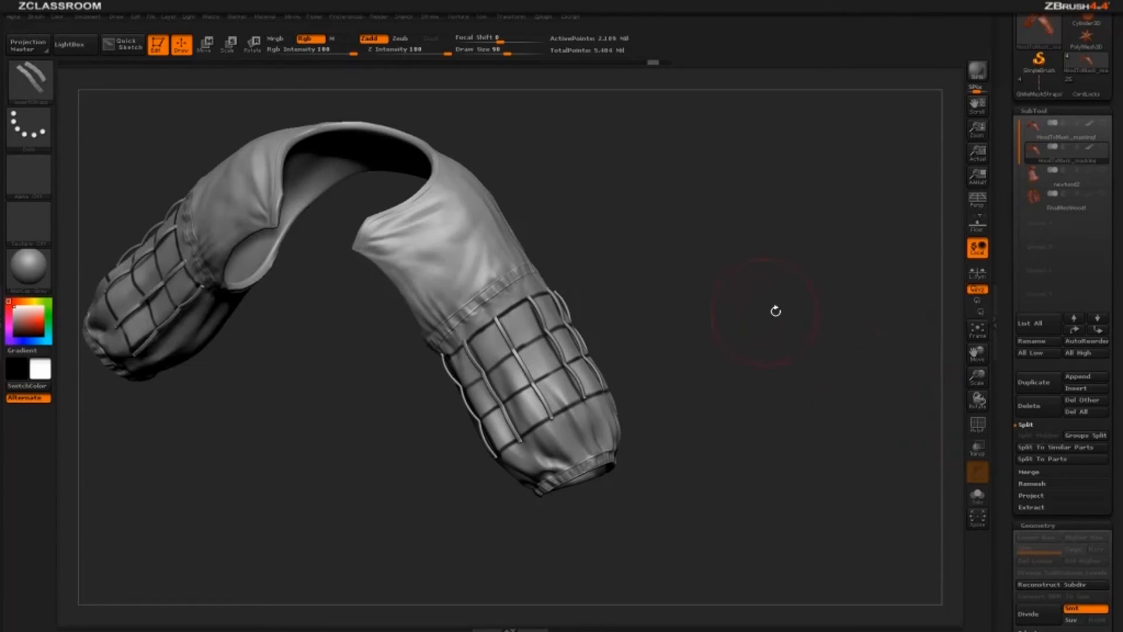
mouse_move(778, 314)
mouse_down()
mouse_move(767, 316)
mouse_move(782, 320)
mouse_up()
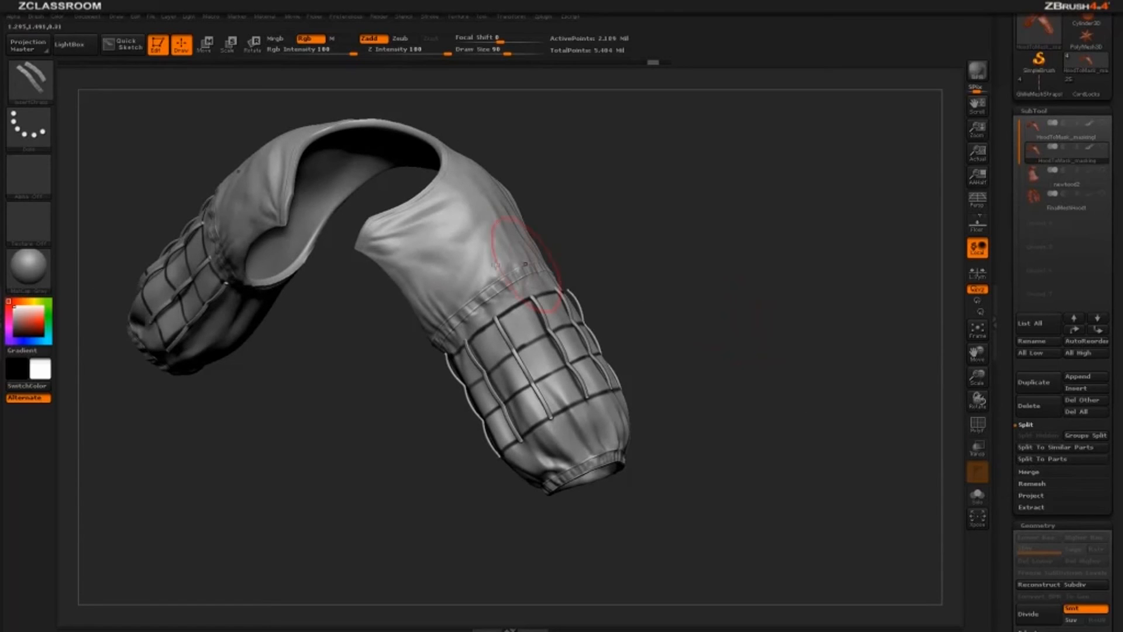
drag(671, 226, 762, 348)
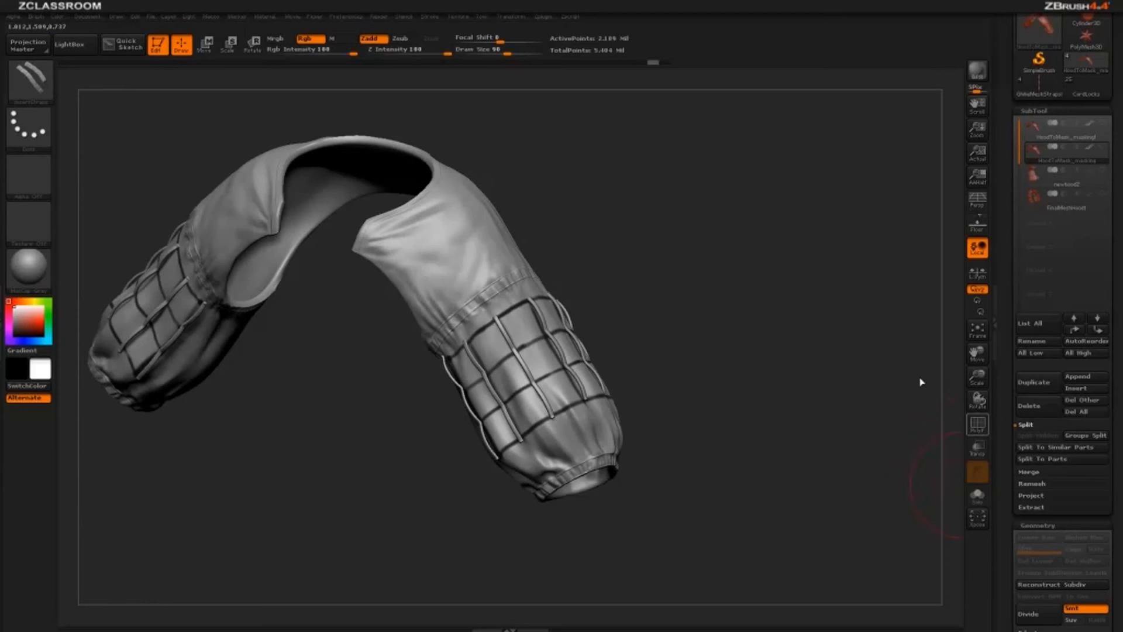
key(shift+f)
drag(581, 226, 419, 164)
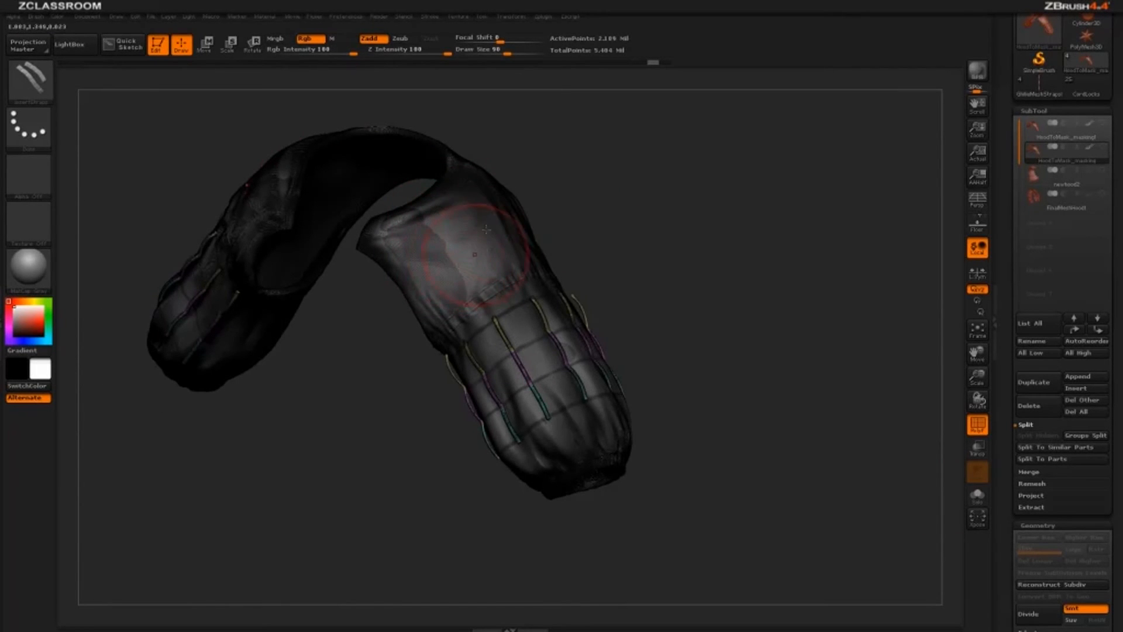
drag(659, 249, 466, 359)
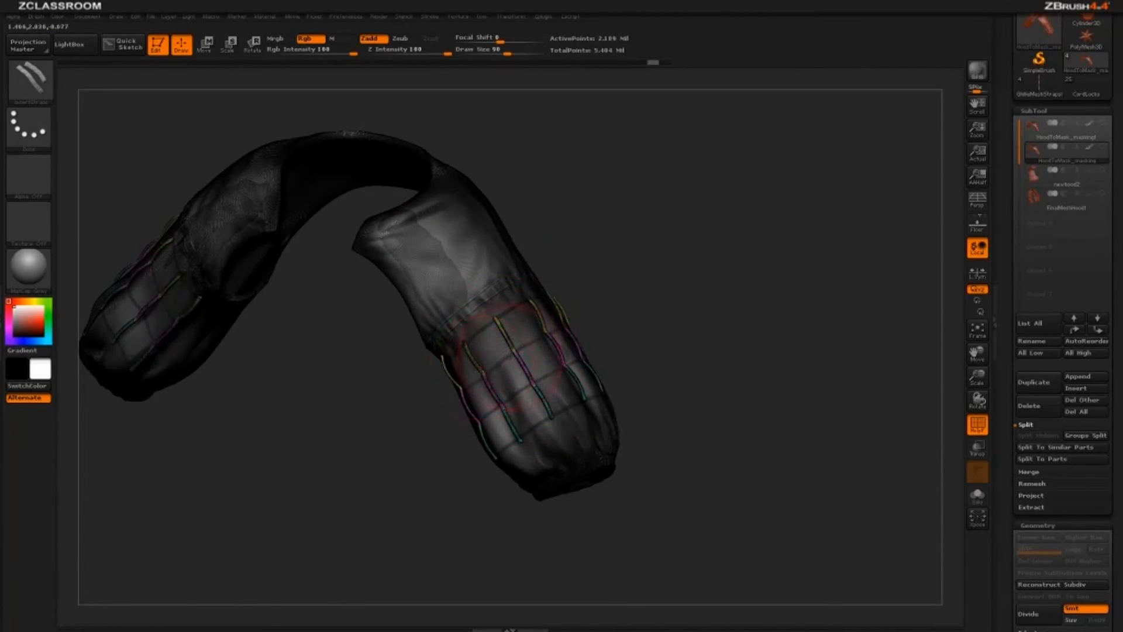
drag(636, 302, 961, 423)
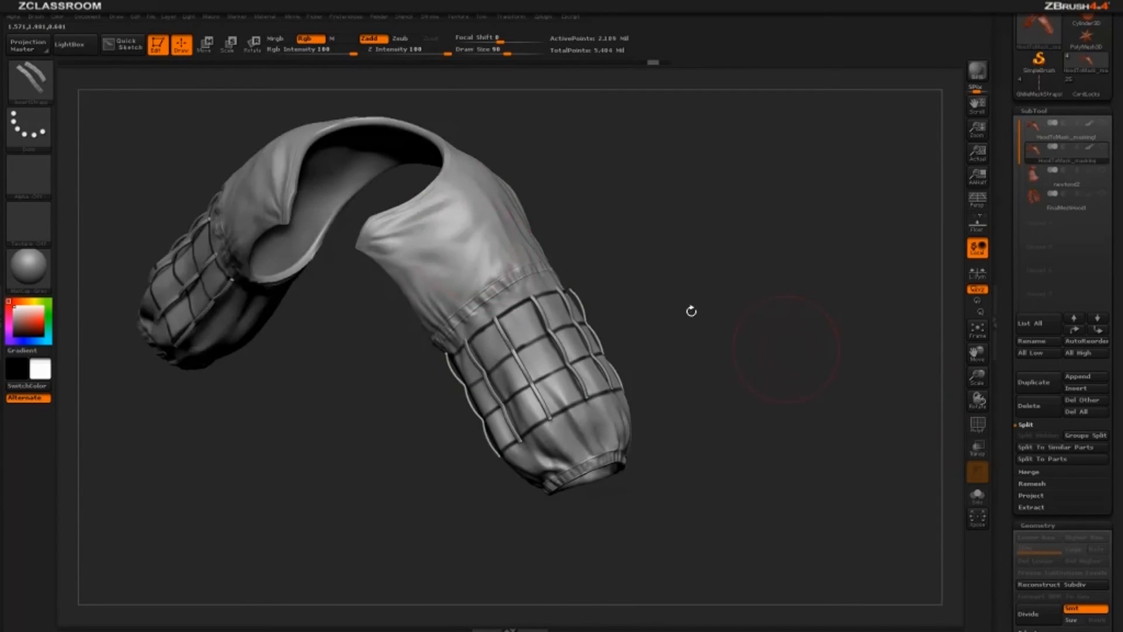
- Isolate the sleeve mesh, split the hidden straps off into their own subtool, and make that strap subtool active
key(ctrl+shift)
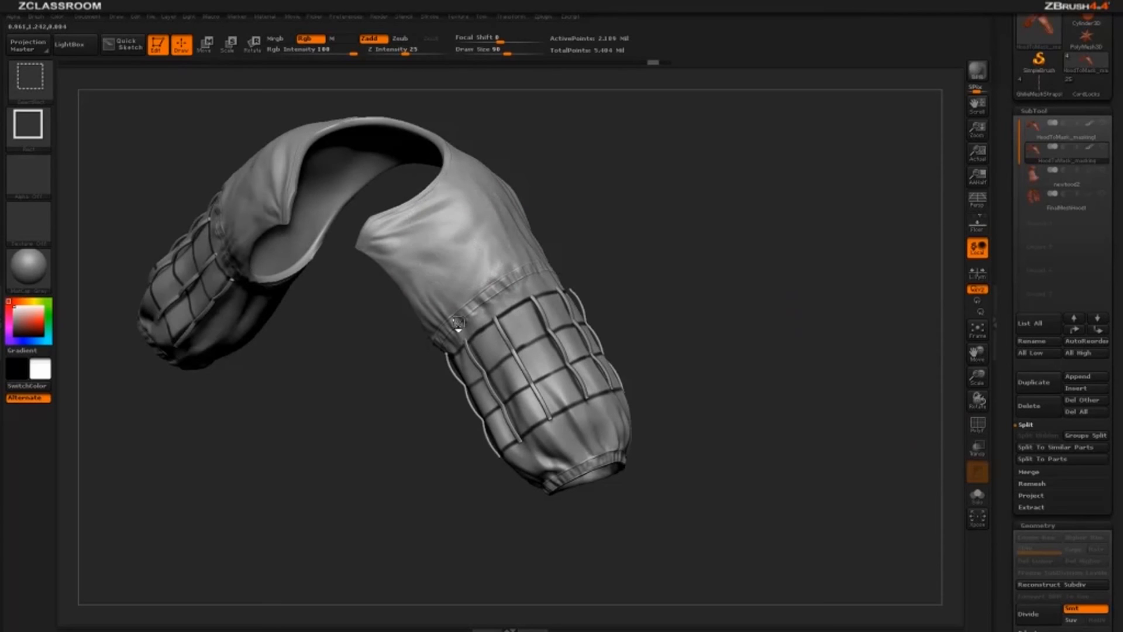
ctrl+shift+click(458, 325)
mouse_move(606, 223)
mouse_down()
mouse_move(569, 226)
mouse_move(628, 210)
mouse_move(612, 243)
mouse_move(497, 301)
mouse_up()
drag(680, 286, 644, 305)
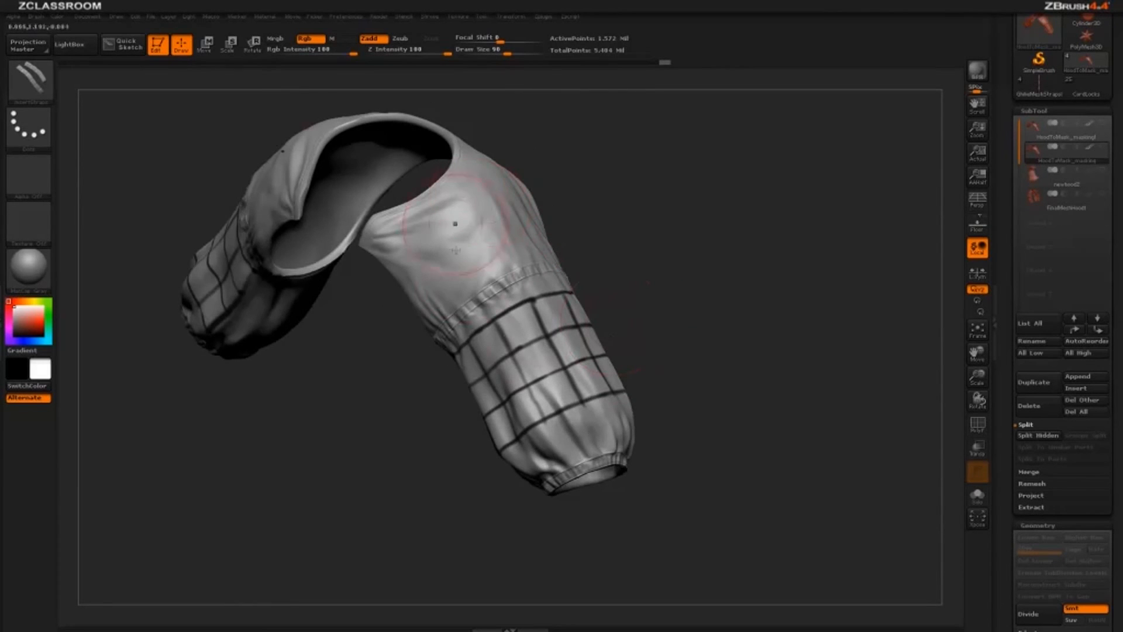
drag(715, 346, 599, 342)
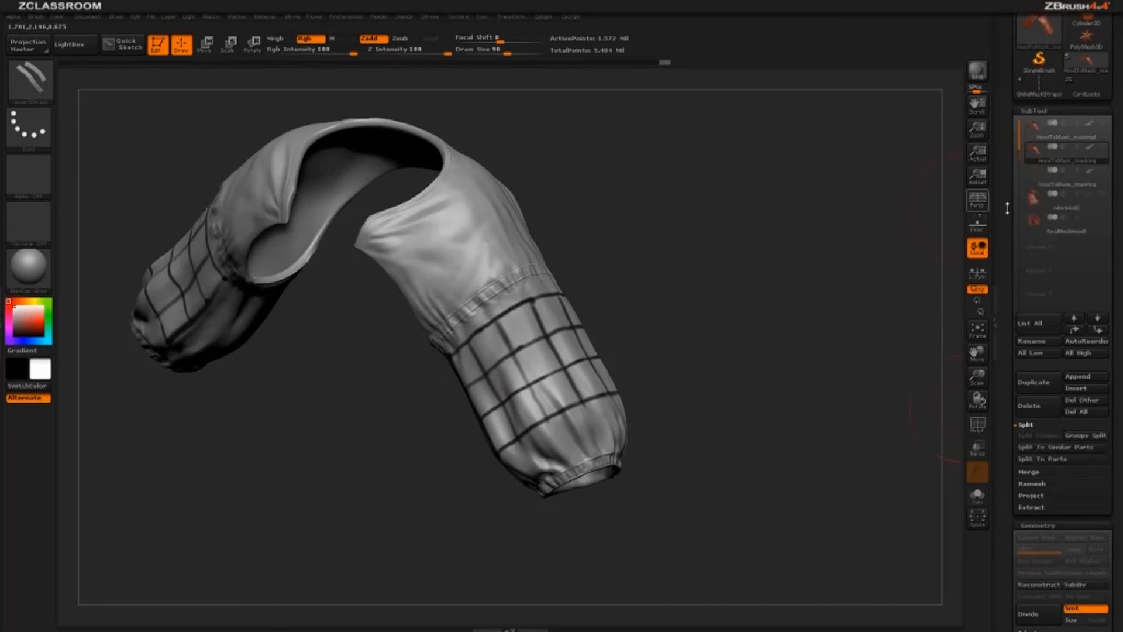
click(1084, 184)
drag(720, 272, 716, 257)
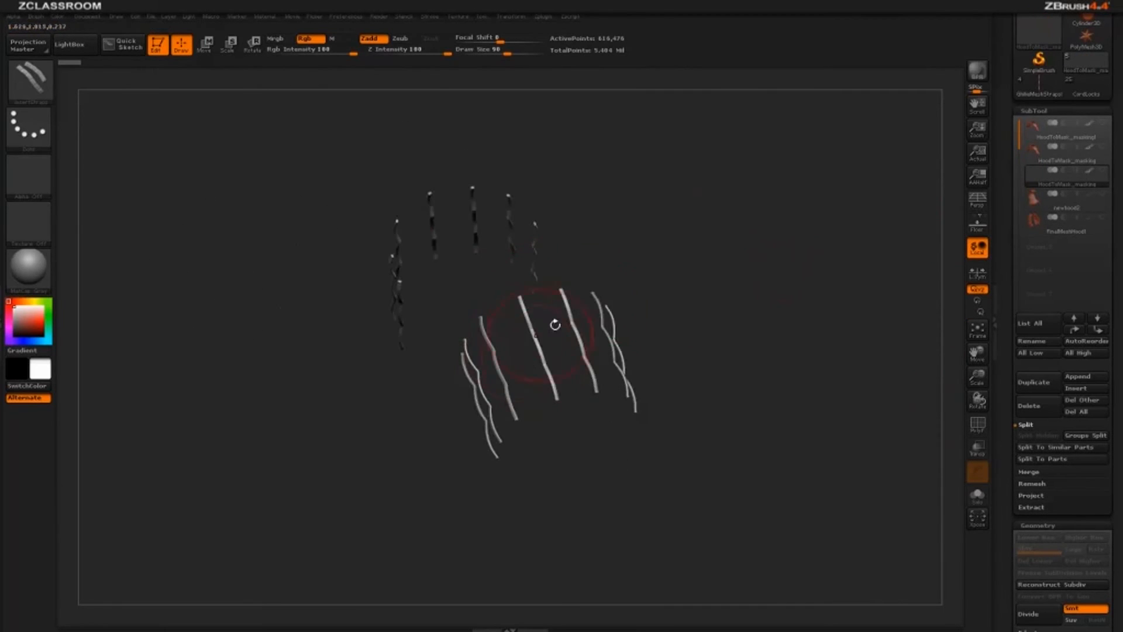
drag(554, 322, 692, 283)
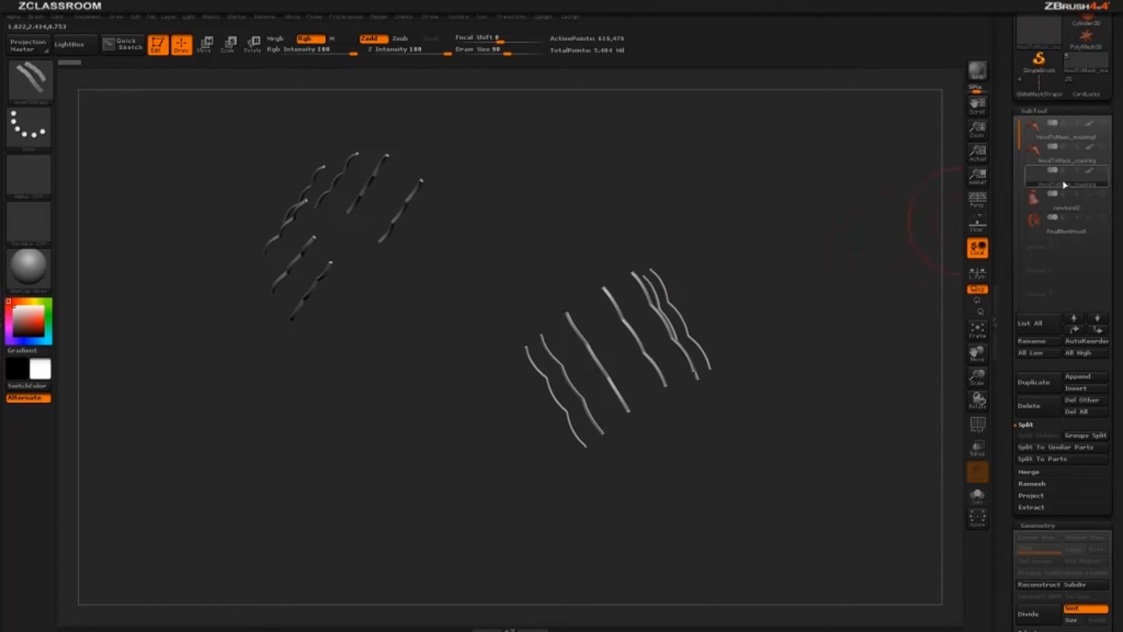
drag(850, 244, 739, 320)
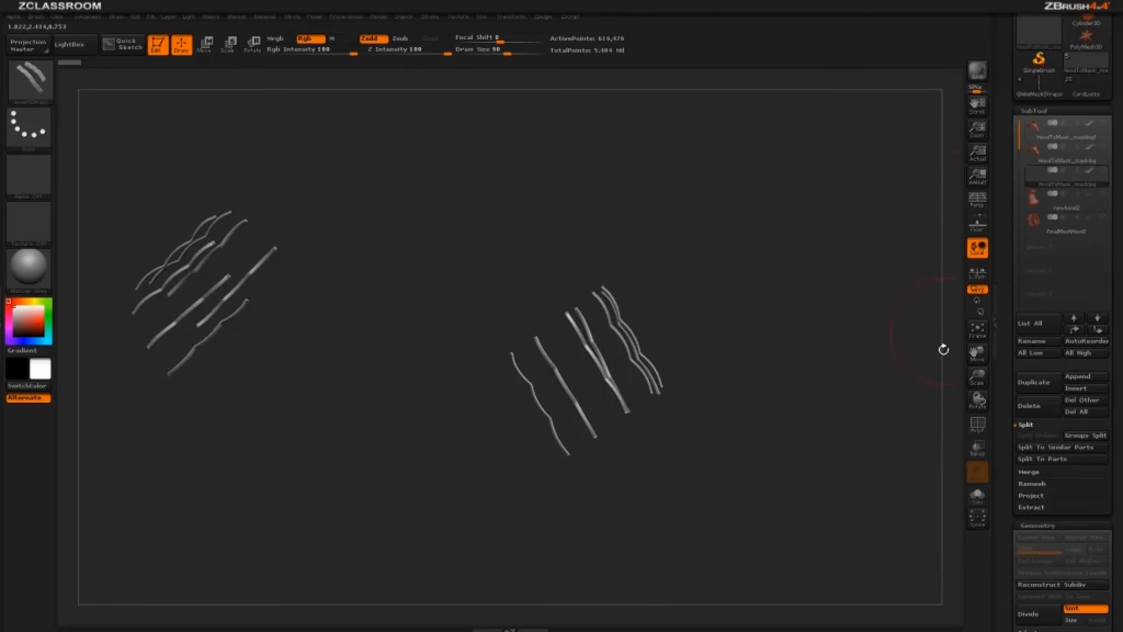
- Give each strap its own polygroup with Auto Groups, using PolyFrame display to check the groups
click(980, 429)
drag(892, 368, 614, 347)
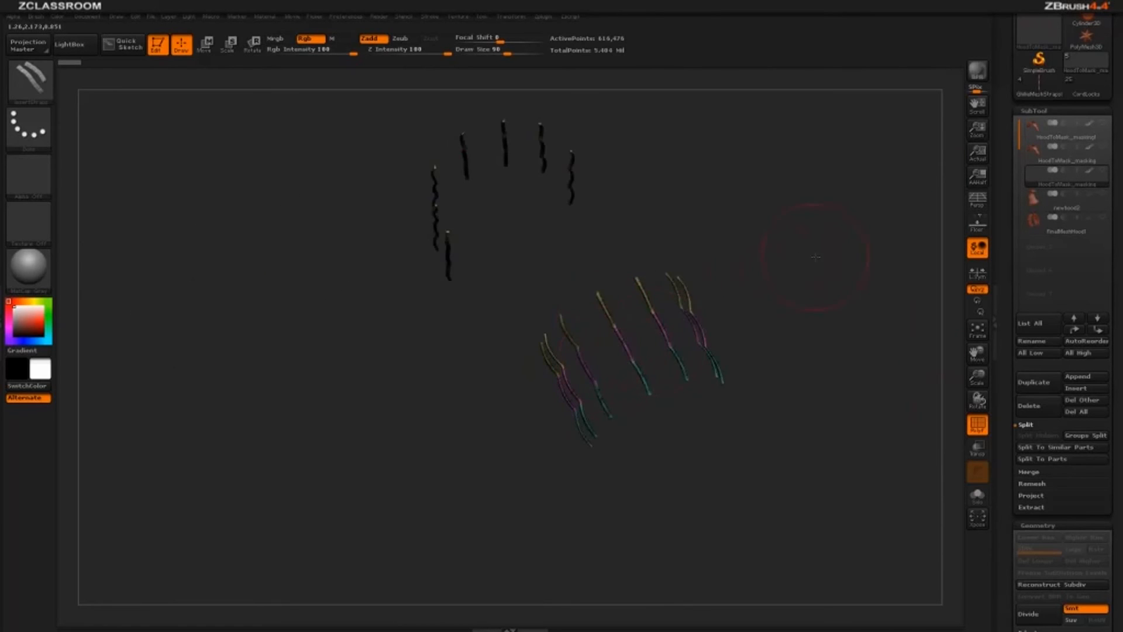
drag(816, 256, 827, 176)
alt+drag(798, 439, 845, 268)
drag(1005, 409, 1005, 257)
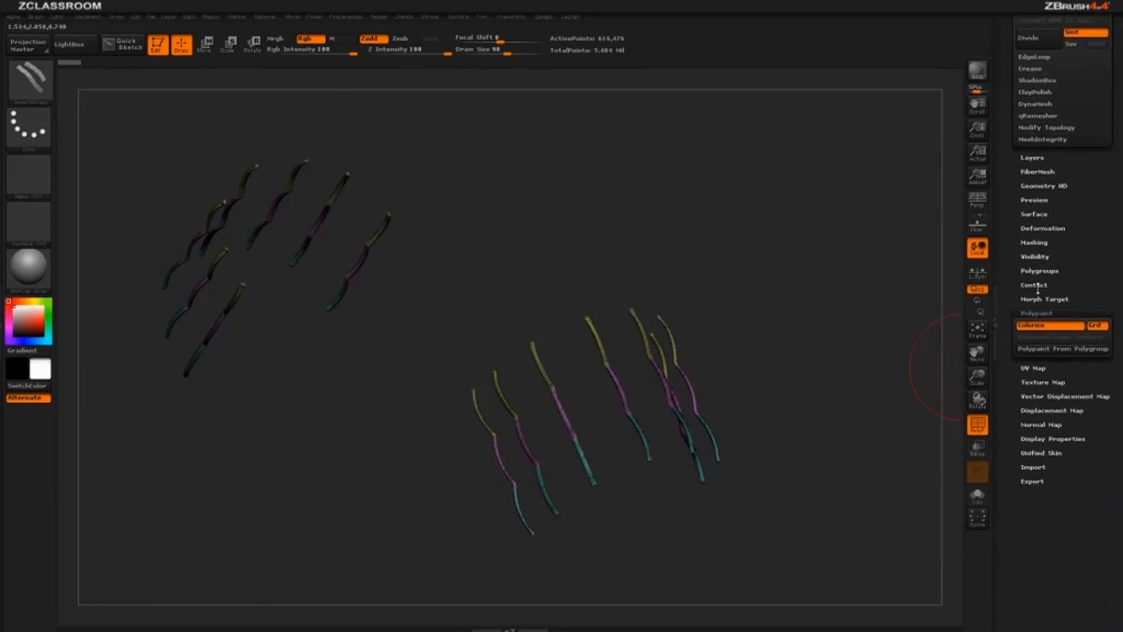
click(1039, 271)
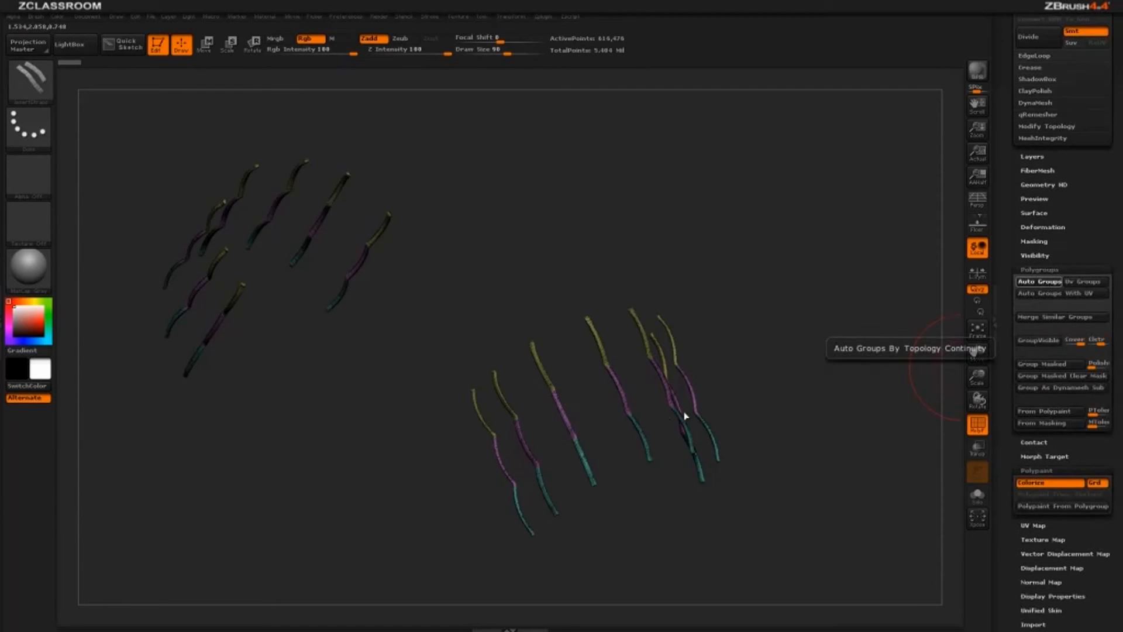
click(1039, 282)
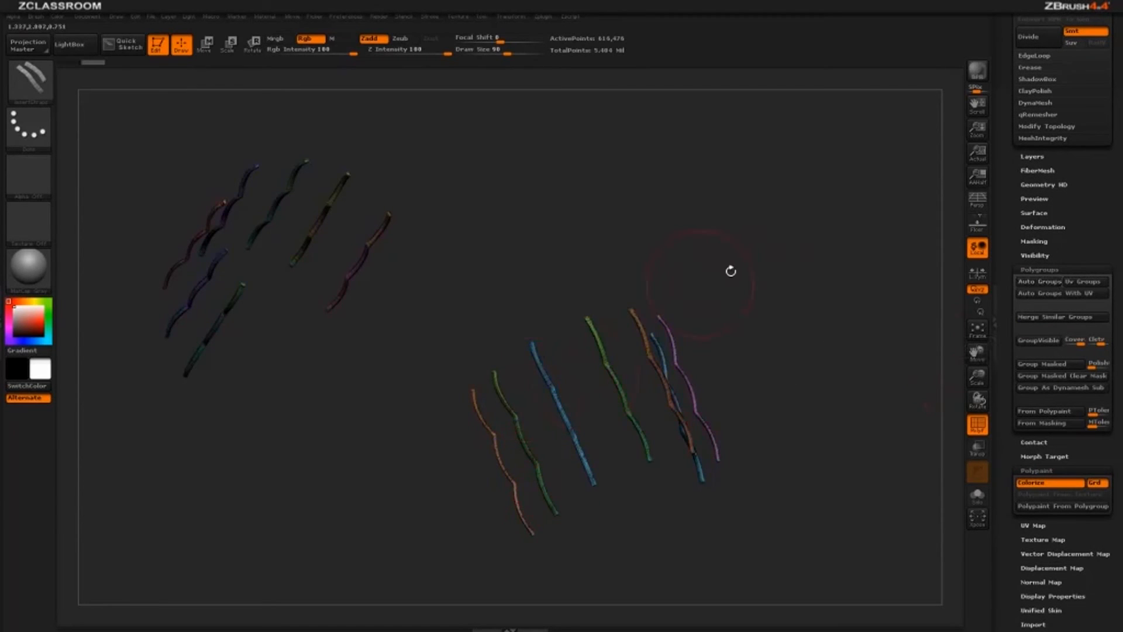
drag(731, 271, 537, 342)
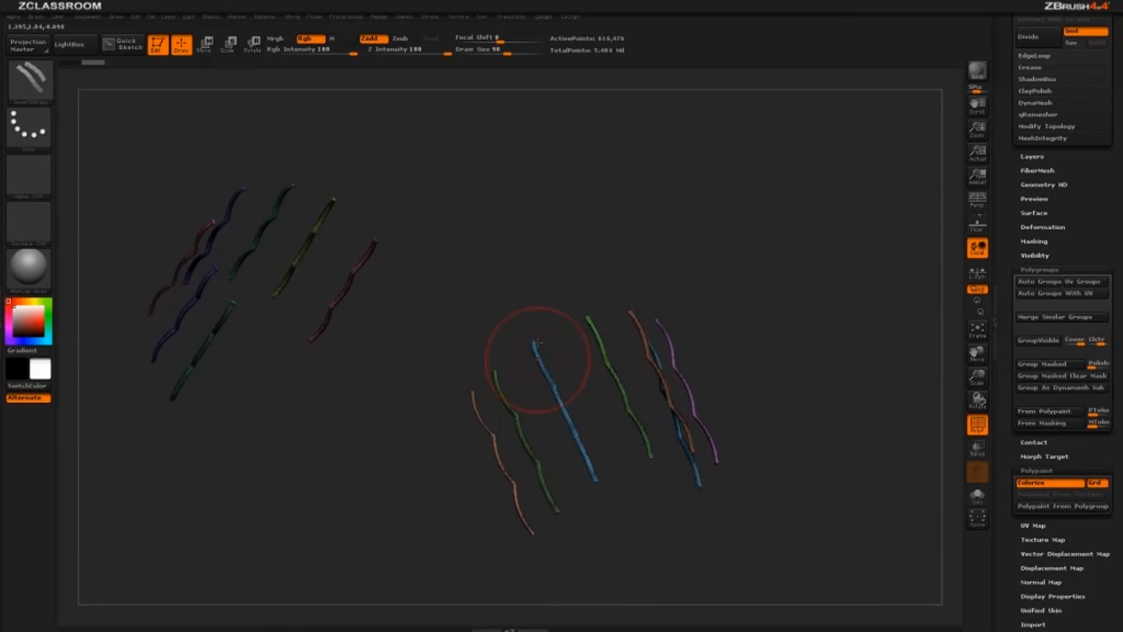
click(977, 424)
- Make the sleeves subtool visible again behind the straps and turn off its polypaint display
drag(848, 329, 627, 377)
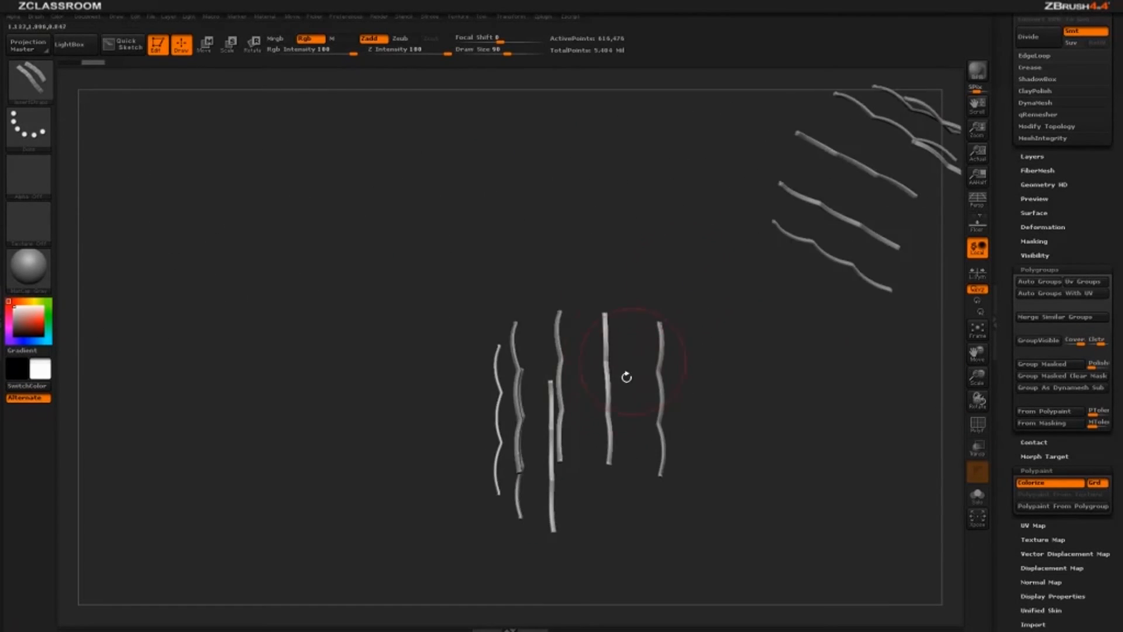
drag(689, 272, 631, 350)
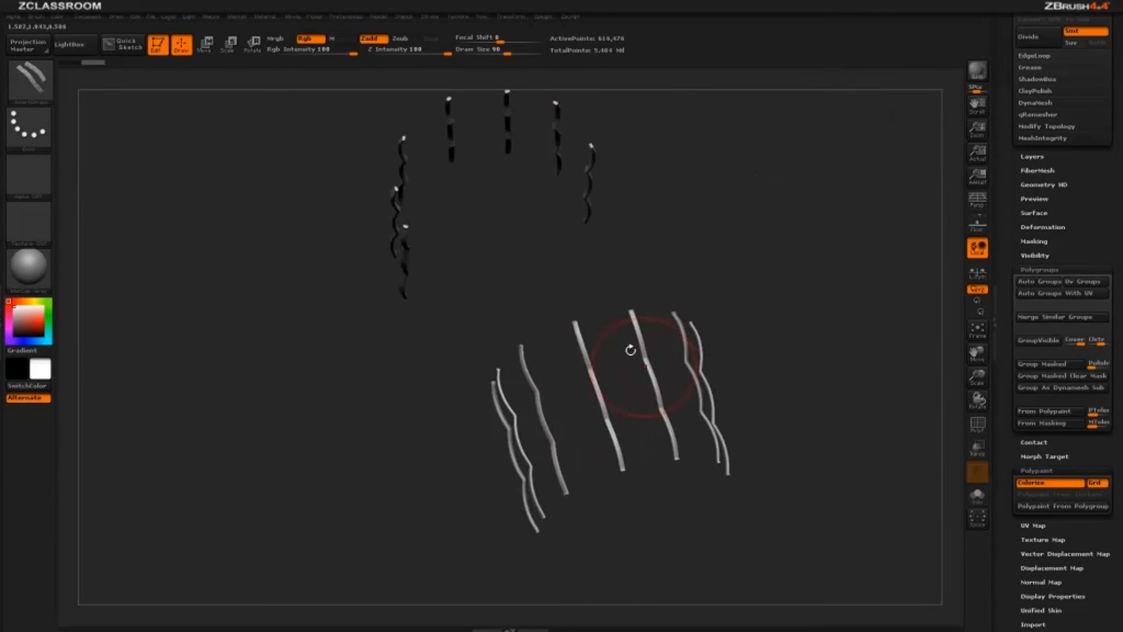
drag(670, 263, 720, 266)
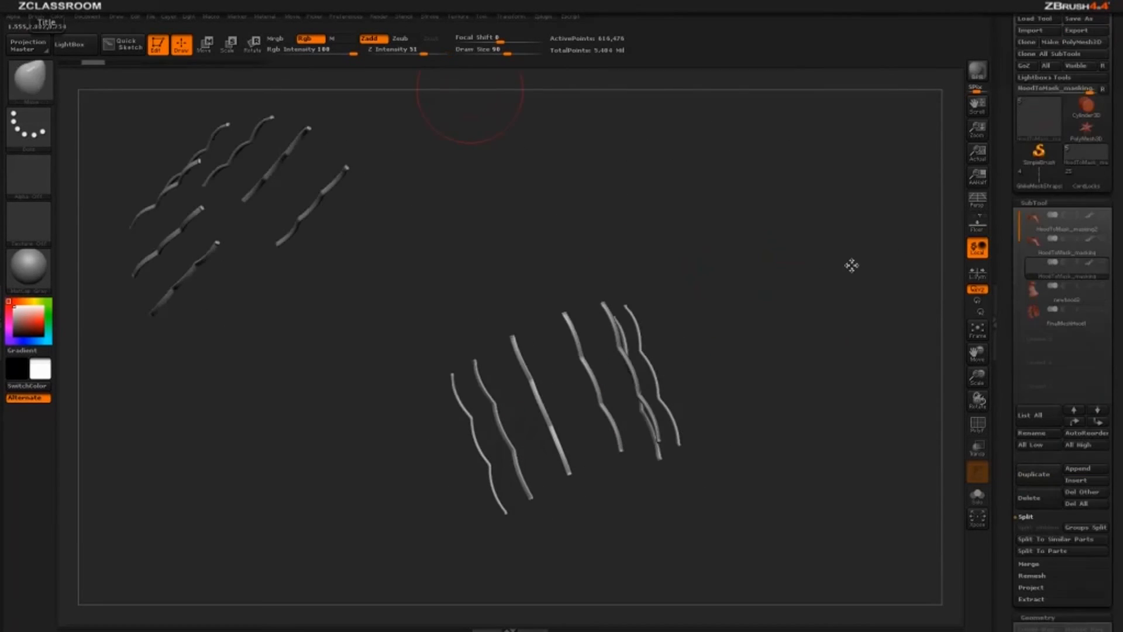
click(1100, 216)
drag(755, 295, 872, 280)
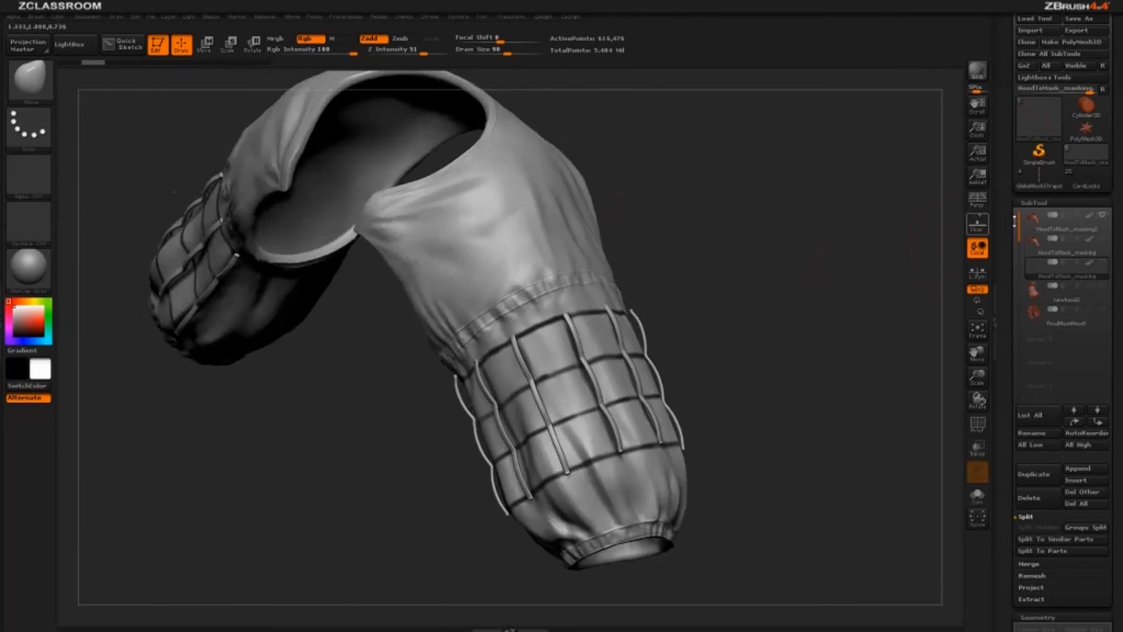
mouse_move(1090, 220)
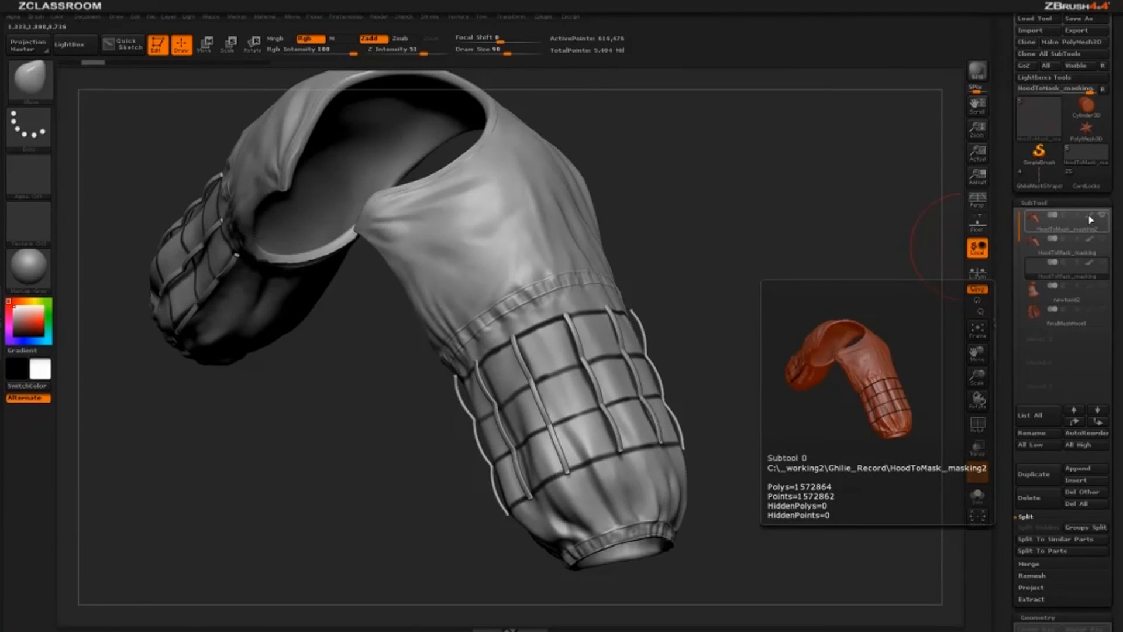
click(1090, 218)
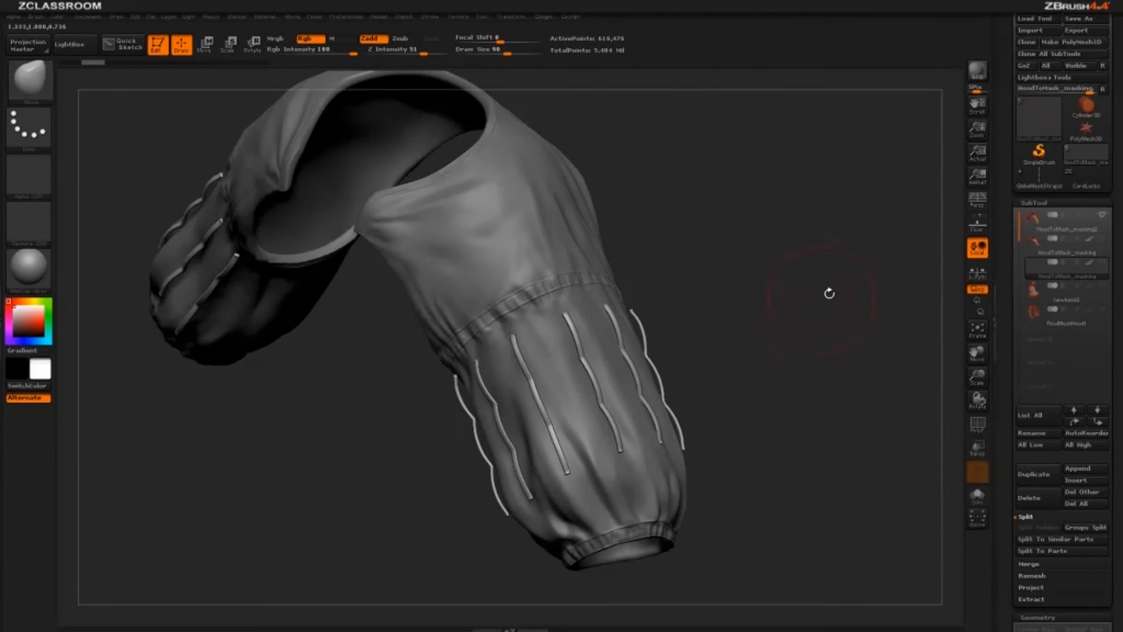
drag(827, 294, 728, 281)
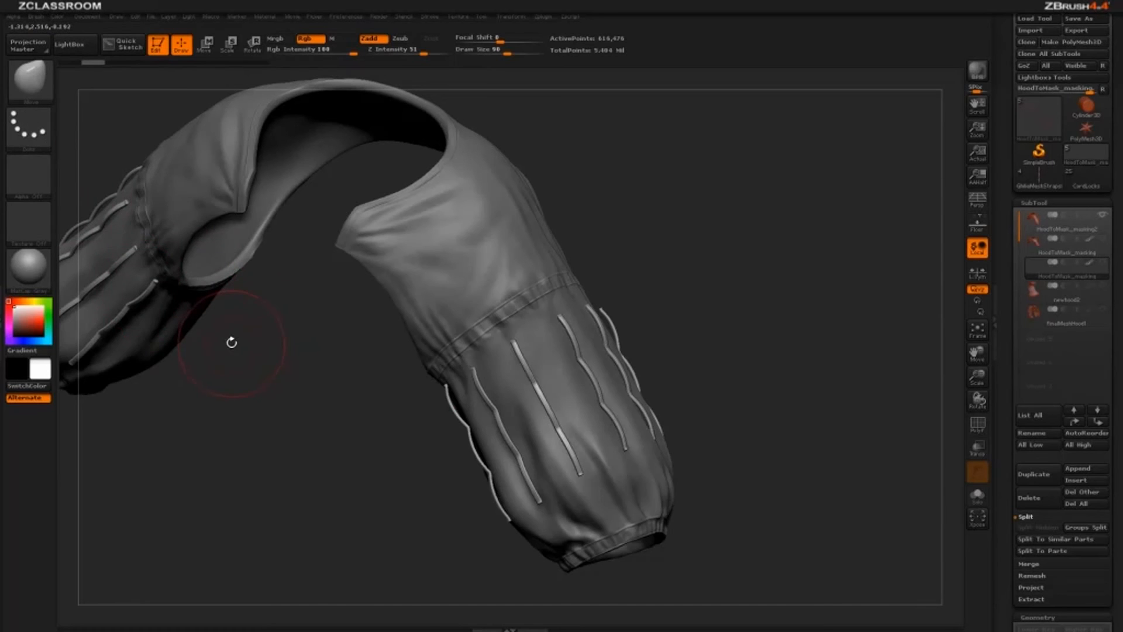
- Select the Move brush and nudge the straps along the edge of the lower sleeve closer to the fabric
key(b)
key(m)
key(v)
mouse_move(791, 309)
mouse_down()
mouse_move(805, 306)
mouse_move(798, 296)
mouse_move(805, 308)
mouse_up()
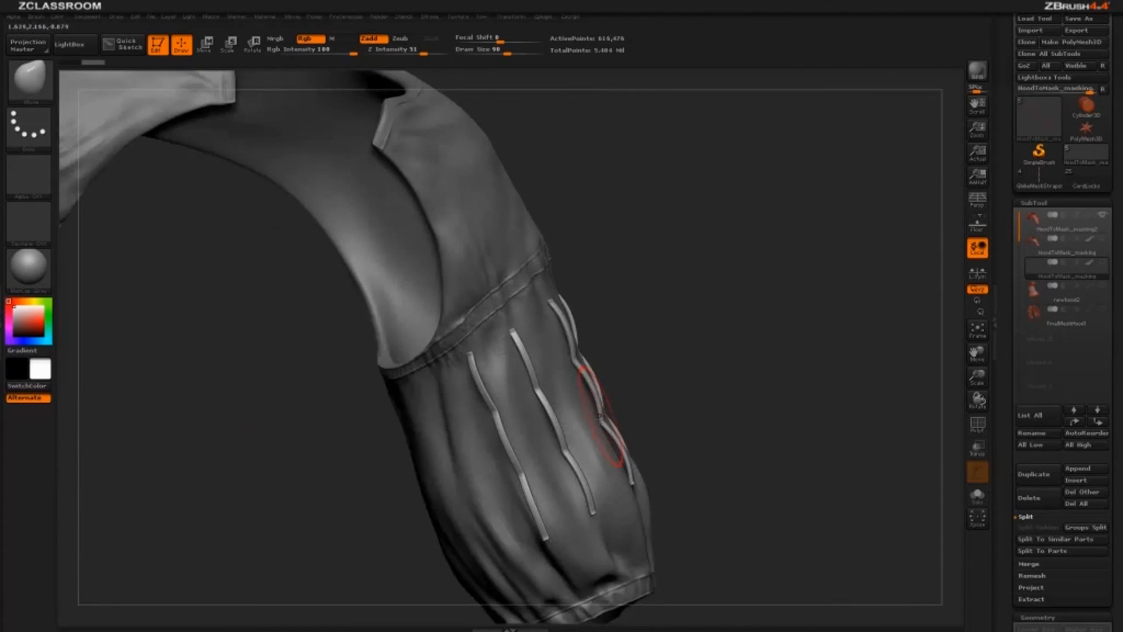
drag(575, 363, 569, 365)
drag(694, 315, 658, 316)
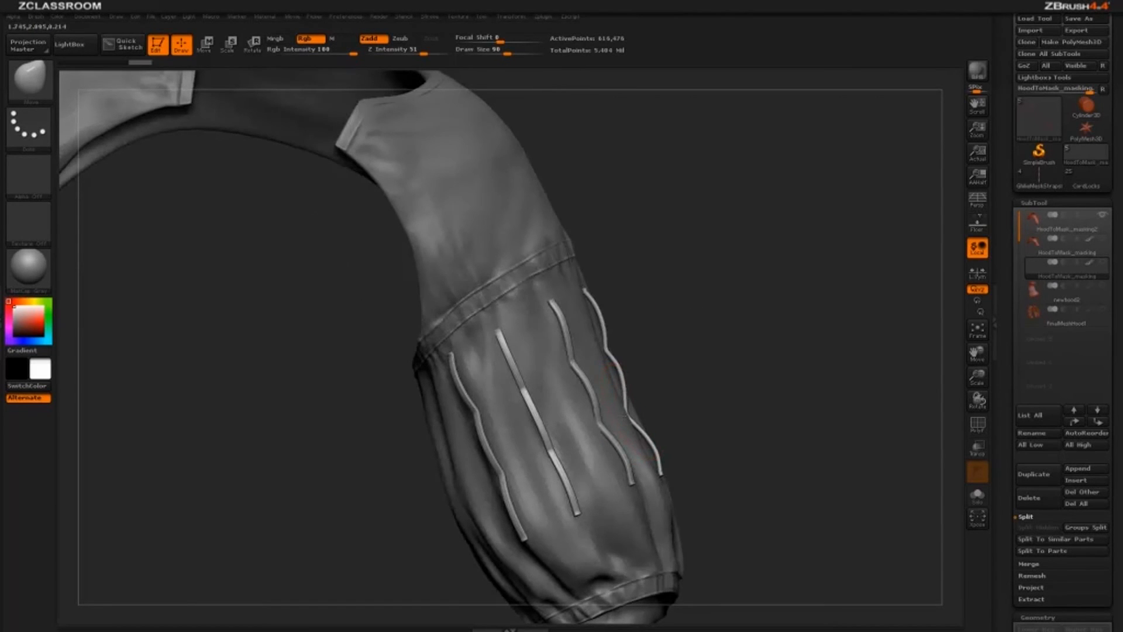
mouse_move(702, 314)
mouse_down()
mouse_move(617, 380)
mouse_move(634, 379)
mouse_up()
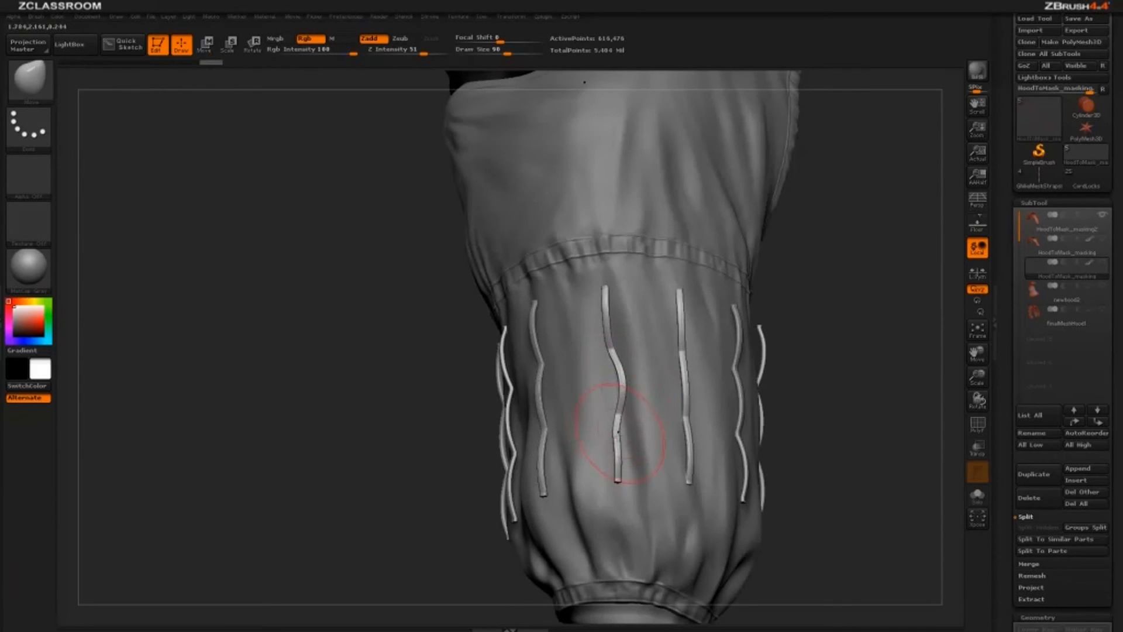
- Try to bend the middle strap on the lower sleeve with the Move brush on the full-resolution mesh
drag(619, 433, 607, 376)
mouse_move(840, 326)
mouse_down()
mouse_move(865, 335)
mouse_move(828, 345)
mouse_up()
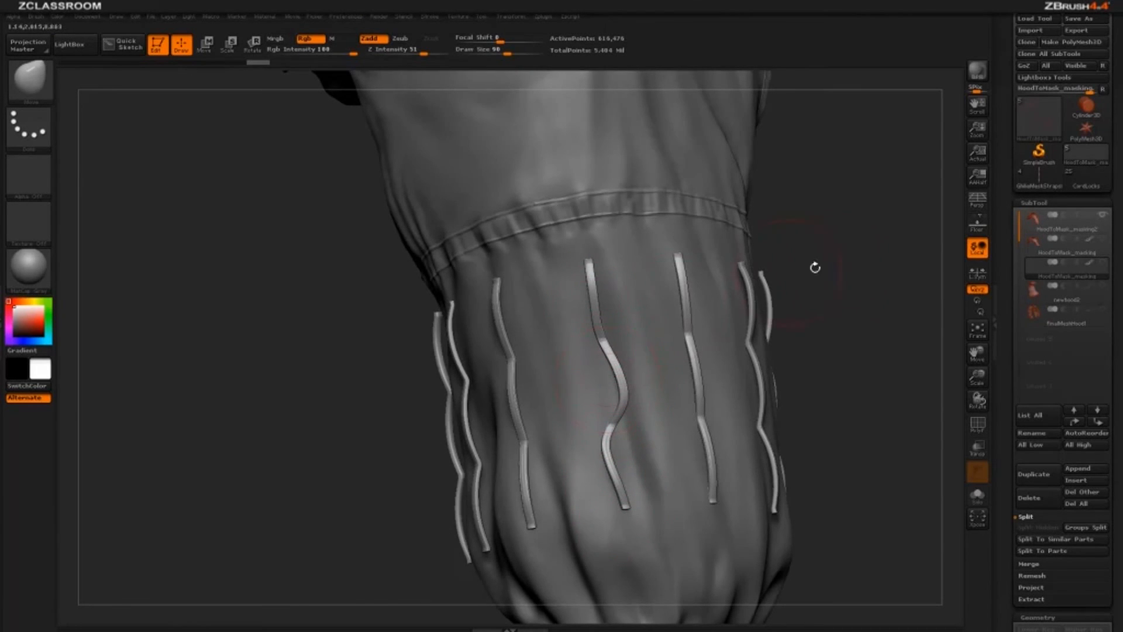
drag(815, 267, 819, 351)
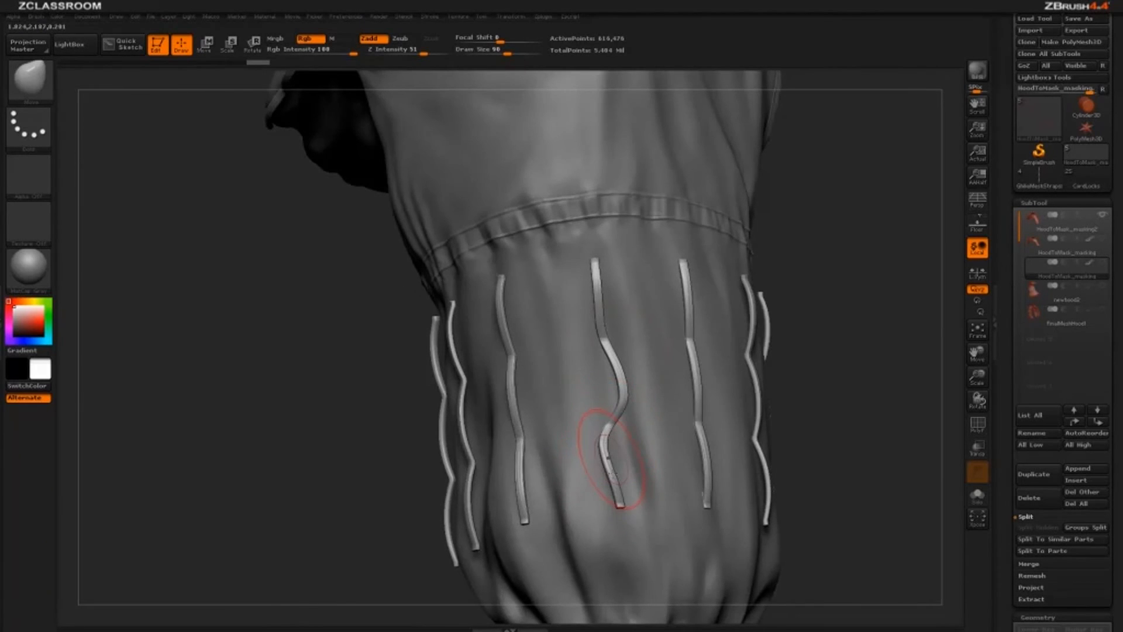
drag(841, 299, 632, 202)
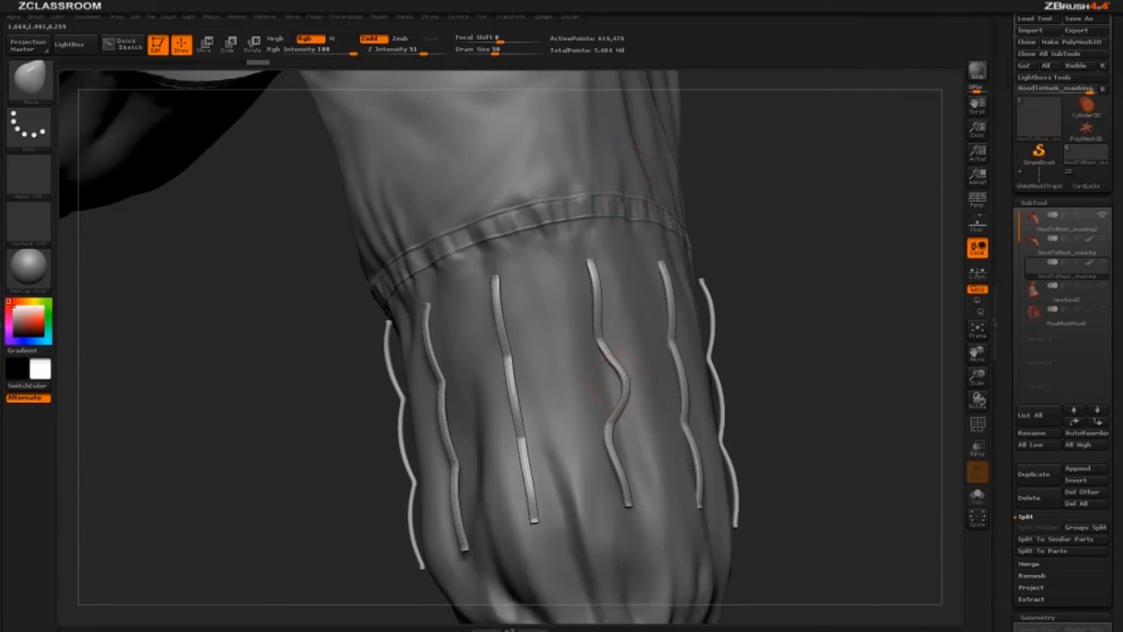
drag(826, 294, 608, 351)
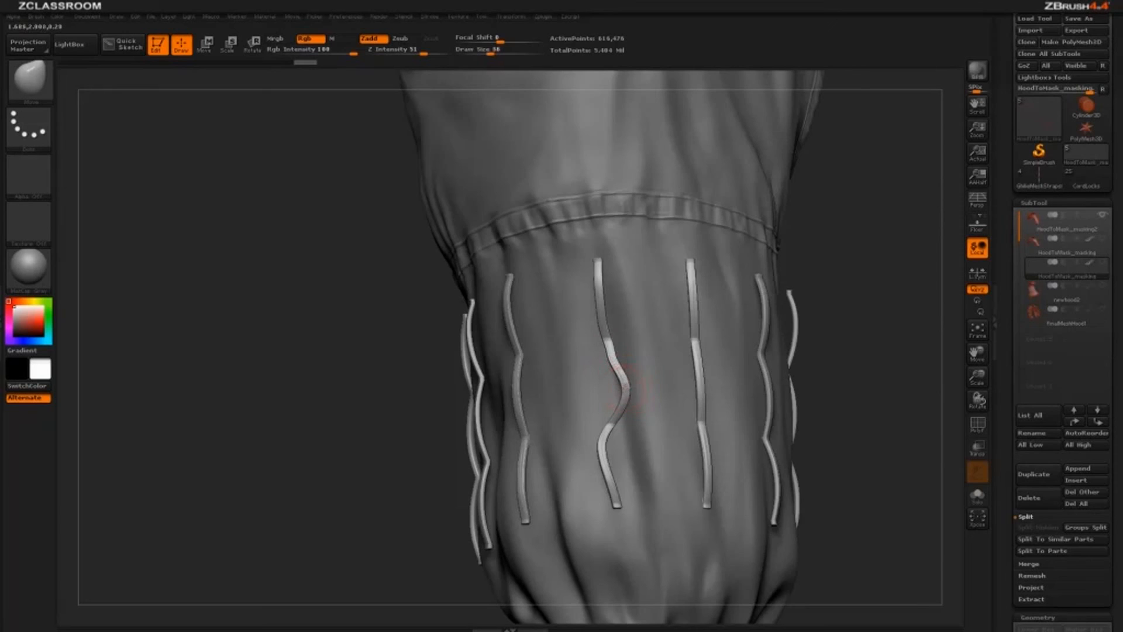
mouse_move(819, 309)
mouse_down()
mouse_move(927, 290)
mouse_move(811, 311)
mouse_move(820, 356)
mouse_up()
key(ctrl)
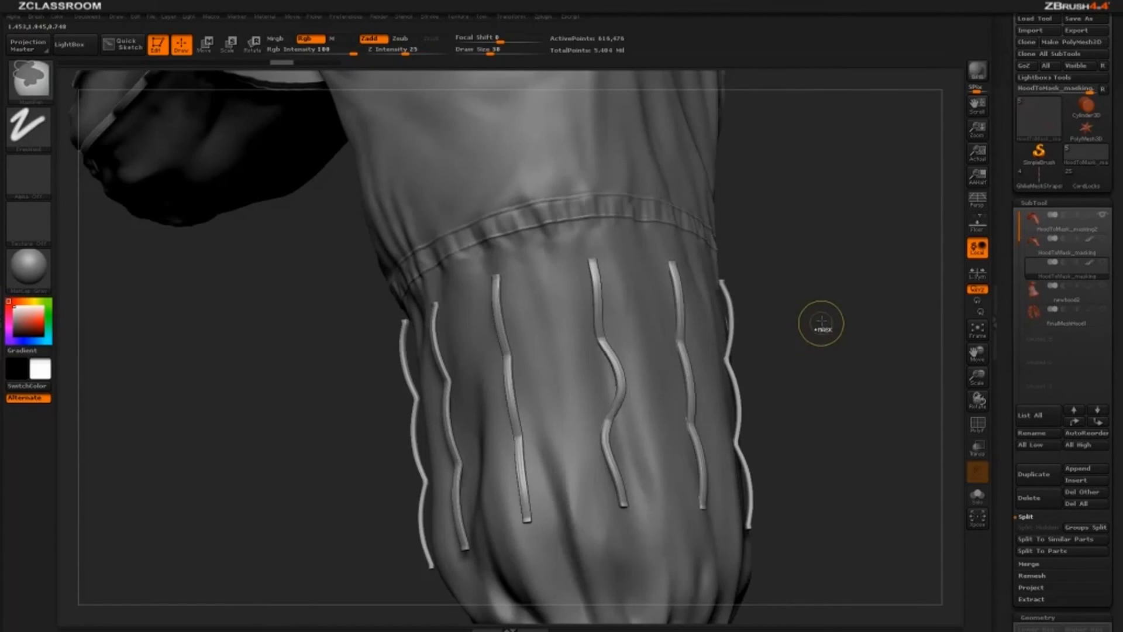
mouse_move(835, 334)
mouse_down()
mouse_move(626, 363)
mouse_move(795, 311)
mouse_move(815, 321)
mouse_move(807, 345)
mouse_move(833, 342)
mouse_move(704, 389)
mouse_up()
drag(828, 381, 942, 480)
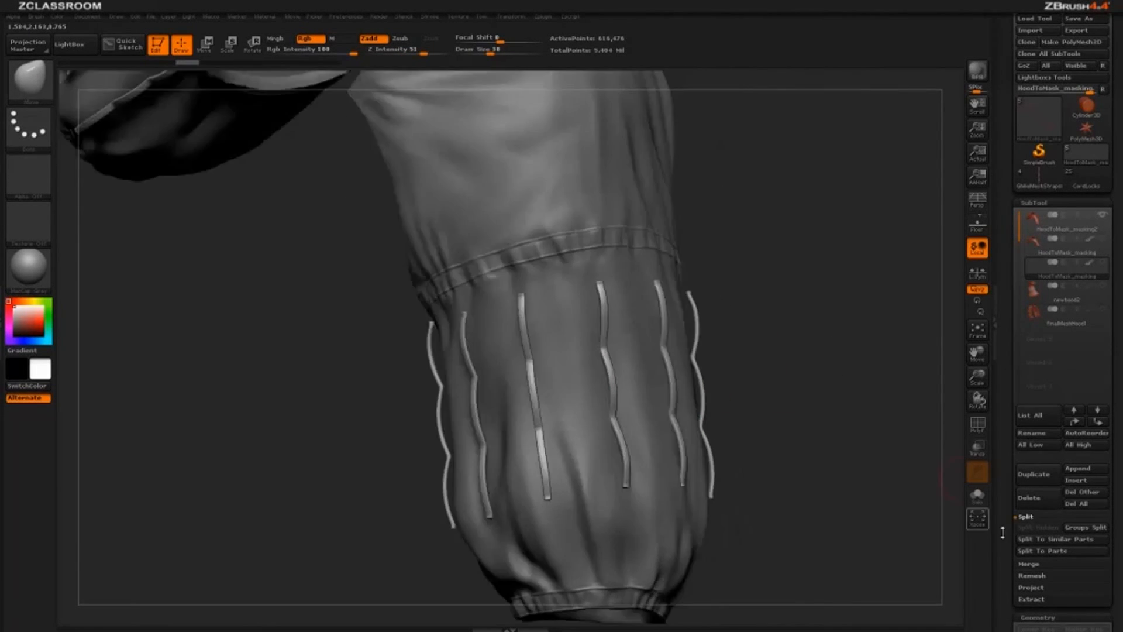
- Reconstruct four lower subdivision levels for the strap subtool, using PolyFrame display to check the topology, and hide PolyFrame again
scroll(1006, 516, down, 5)
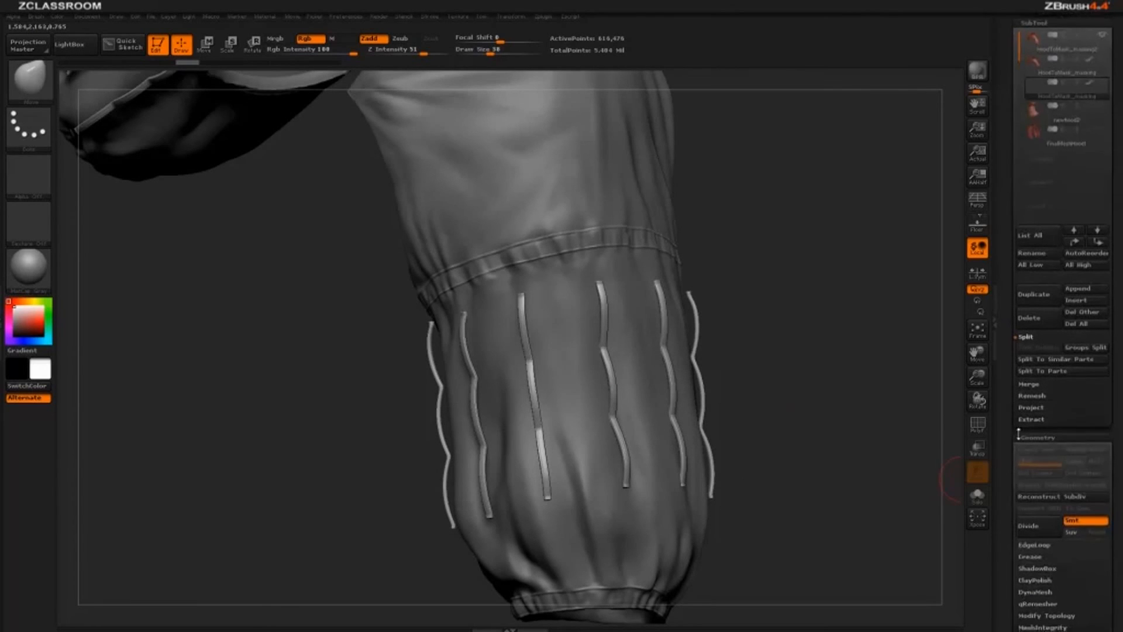
click(976, 426)
drag(860, 401, 898, 421)
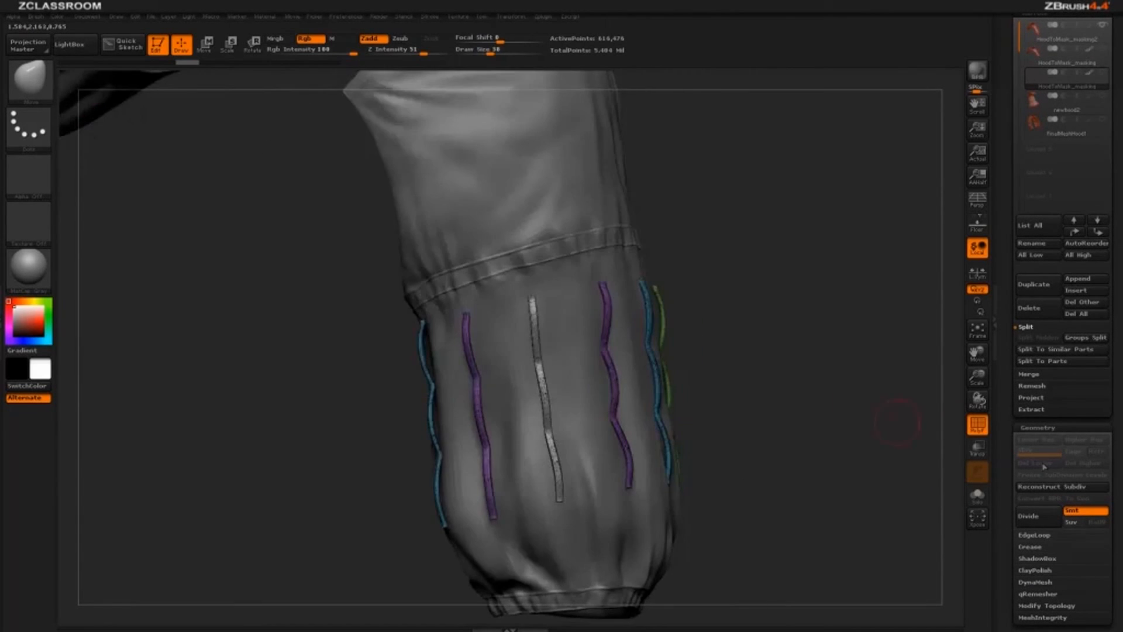
click(1033, 487)
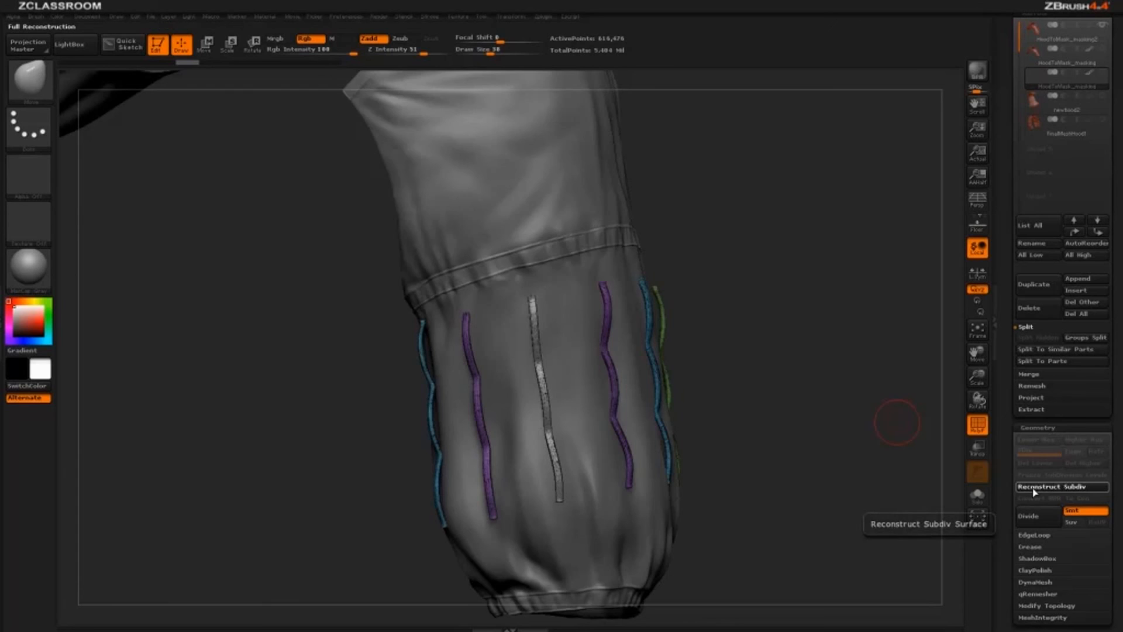
click(1032, 490)
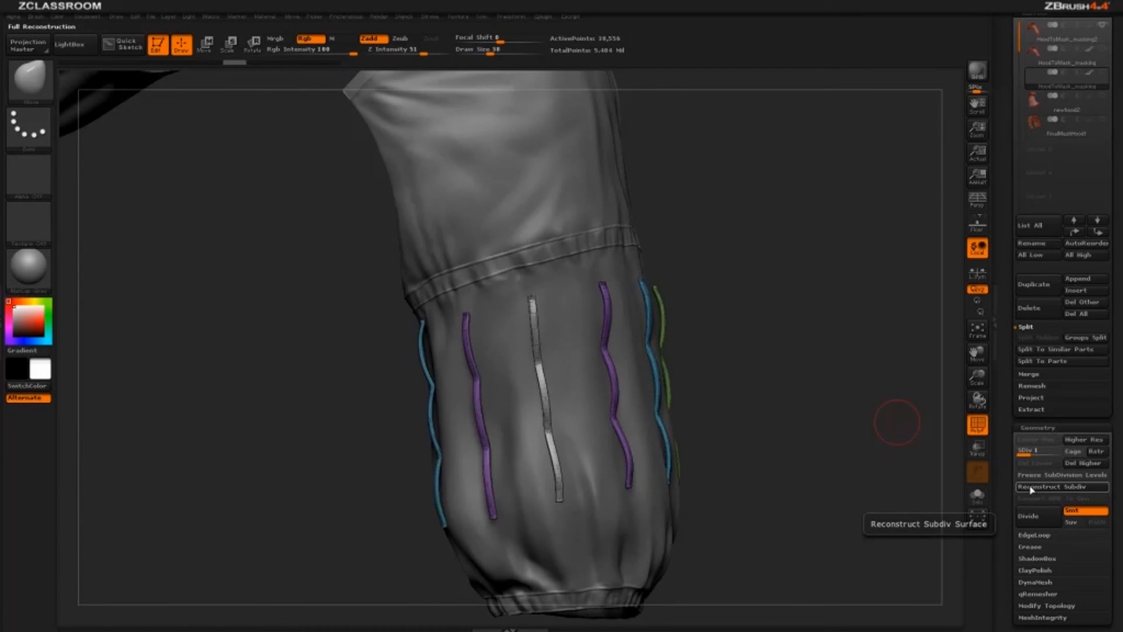
click(1032, 488)
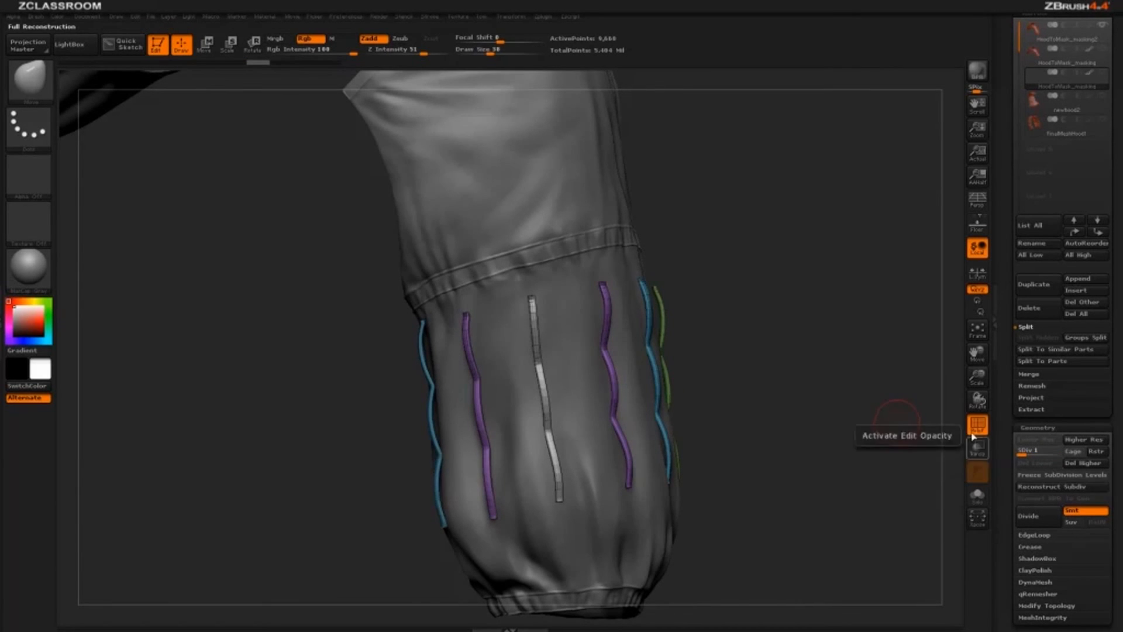
drag(866, 393, 898, 378)
click(1031, 490)
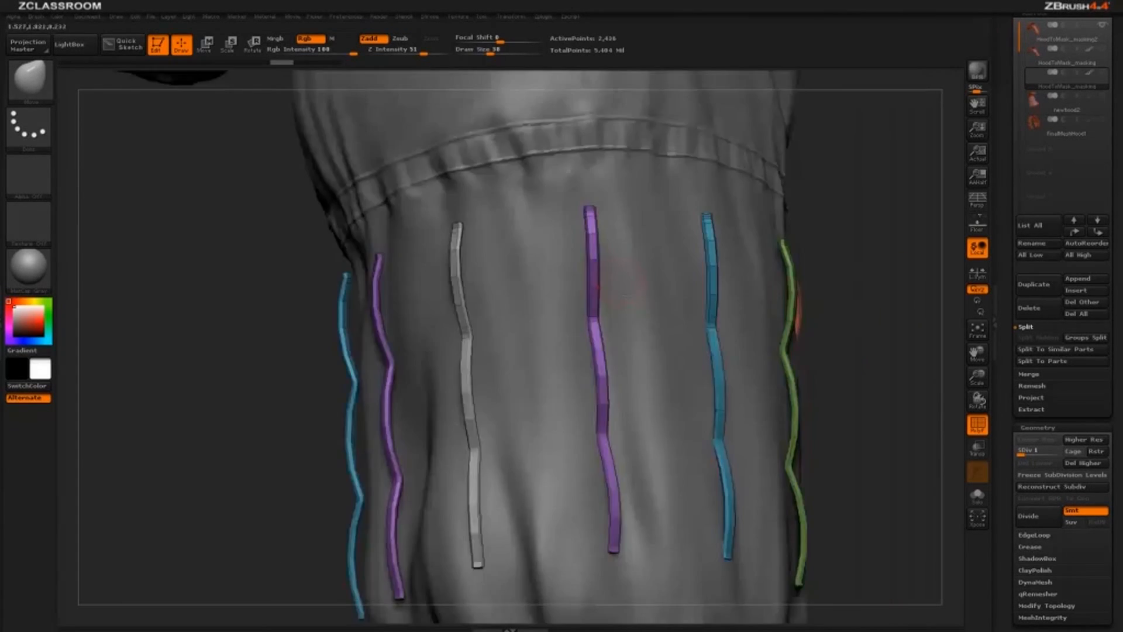
drag(865, 304, 614, 341)
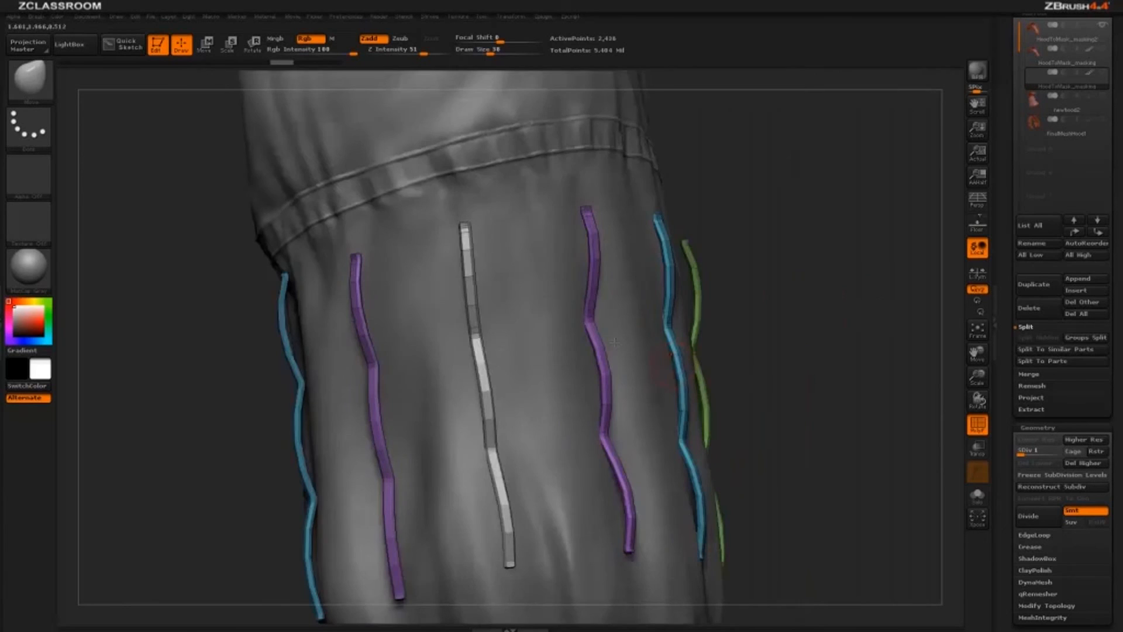
click(978, 426)
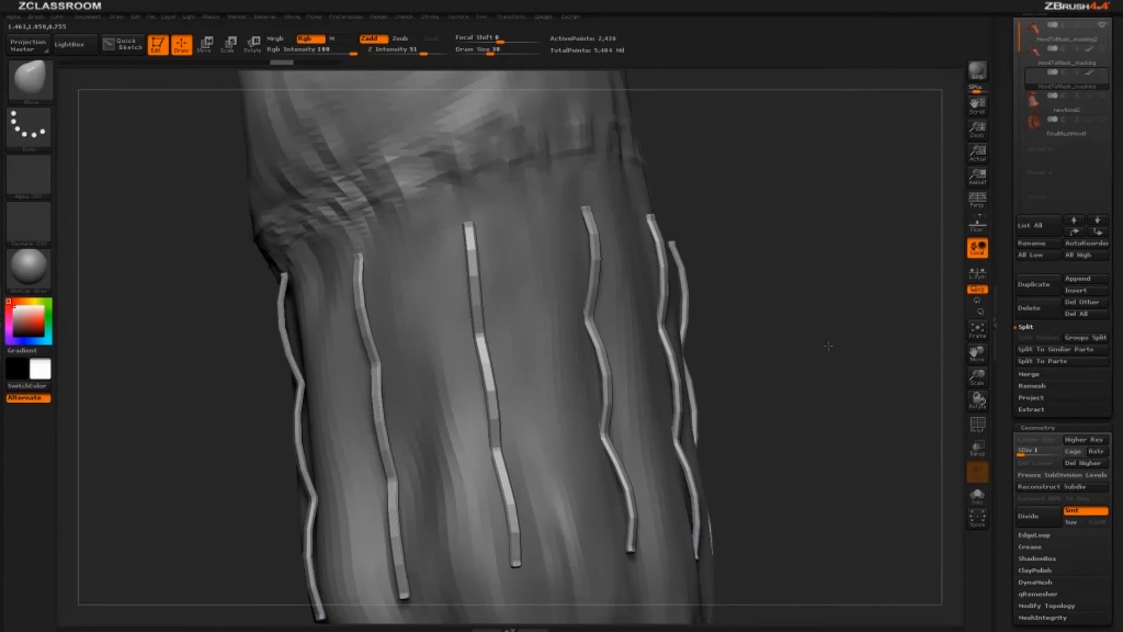
- With the Move brush at subdivision level 1, shift the bends of the middle strap using a draw size of about 94
drag(829, 346, 854, 346)
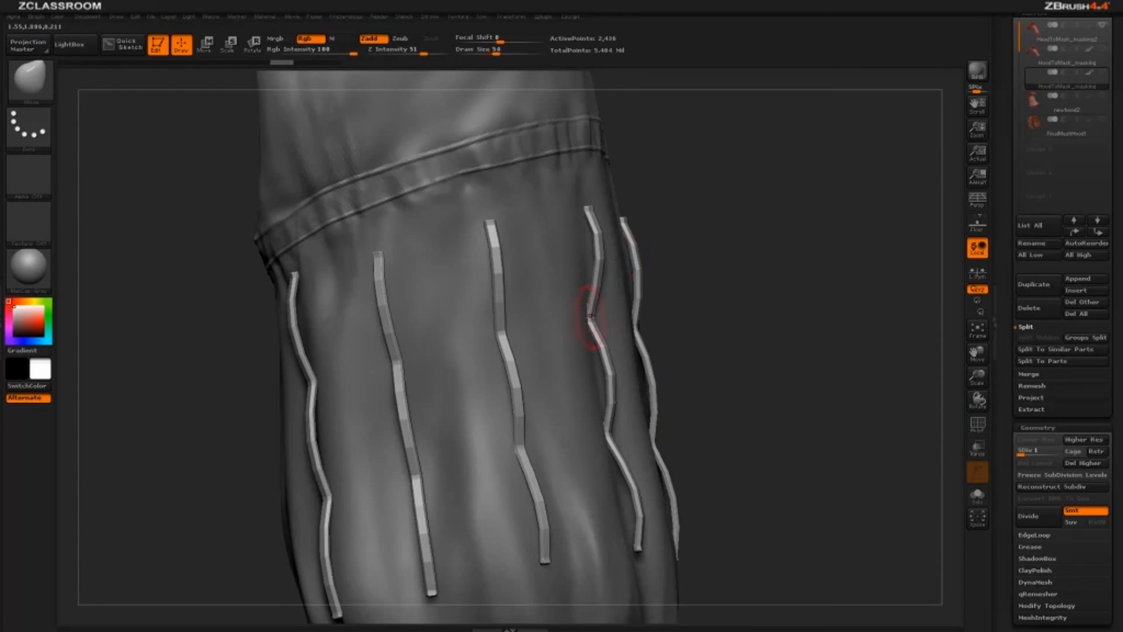
drag(586, 320, 601, 318)
drag(798, 243, 649, 257)
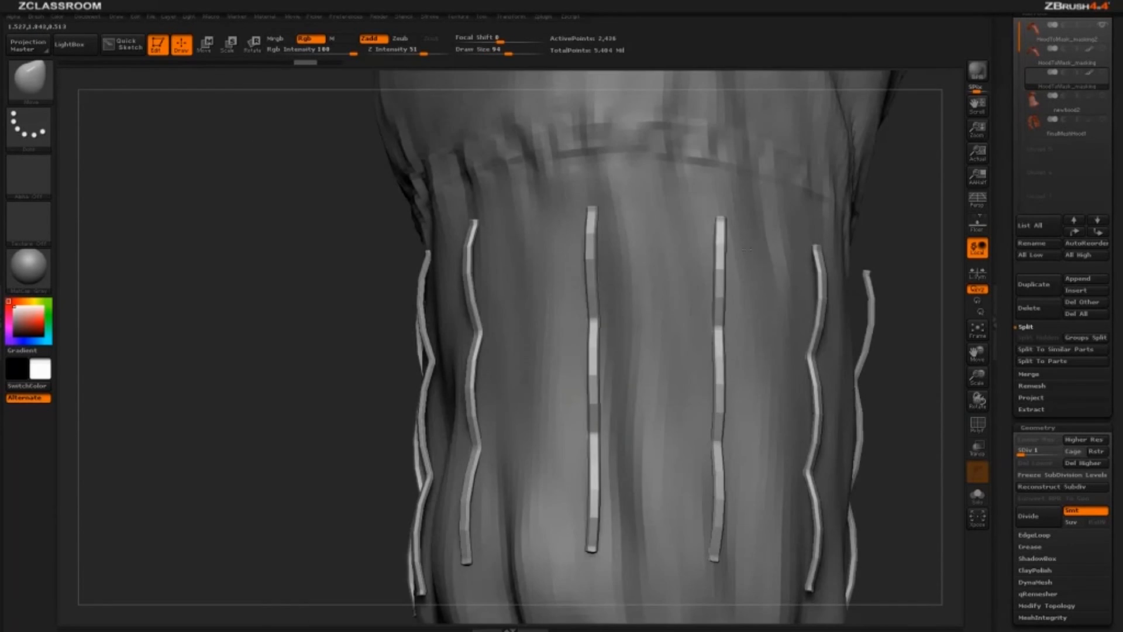
mouse_move(596, 374)
mouse_down()
mouse_move(581, 373)
mouse_move(607, 368)
mouse_up()
drag(593, 320, 597, 319)
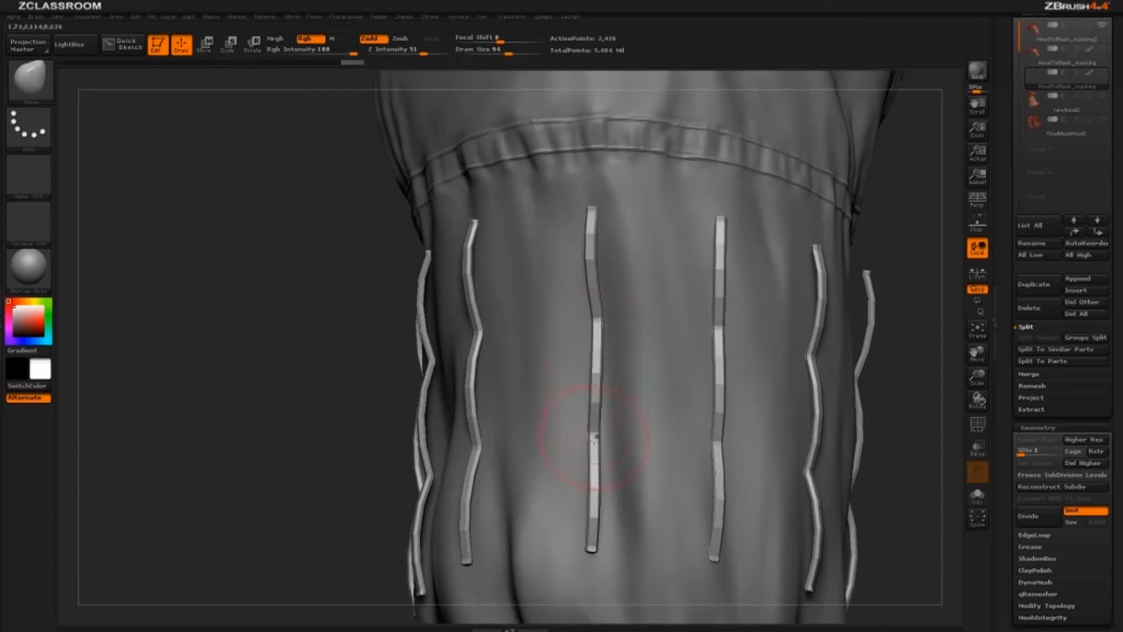
drag(595, 434, 596, 402)
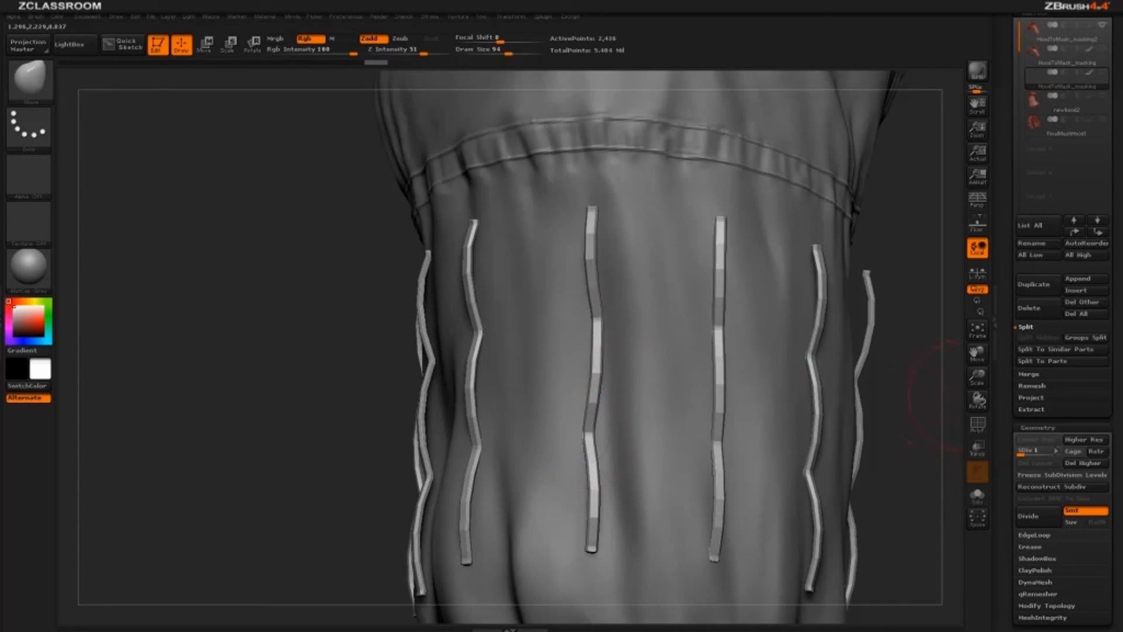
- Set the strap subtool to subdivision level 5 and examine the reshaped straps around the sleeve
drag(1021, 451, 1057, 451)
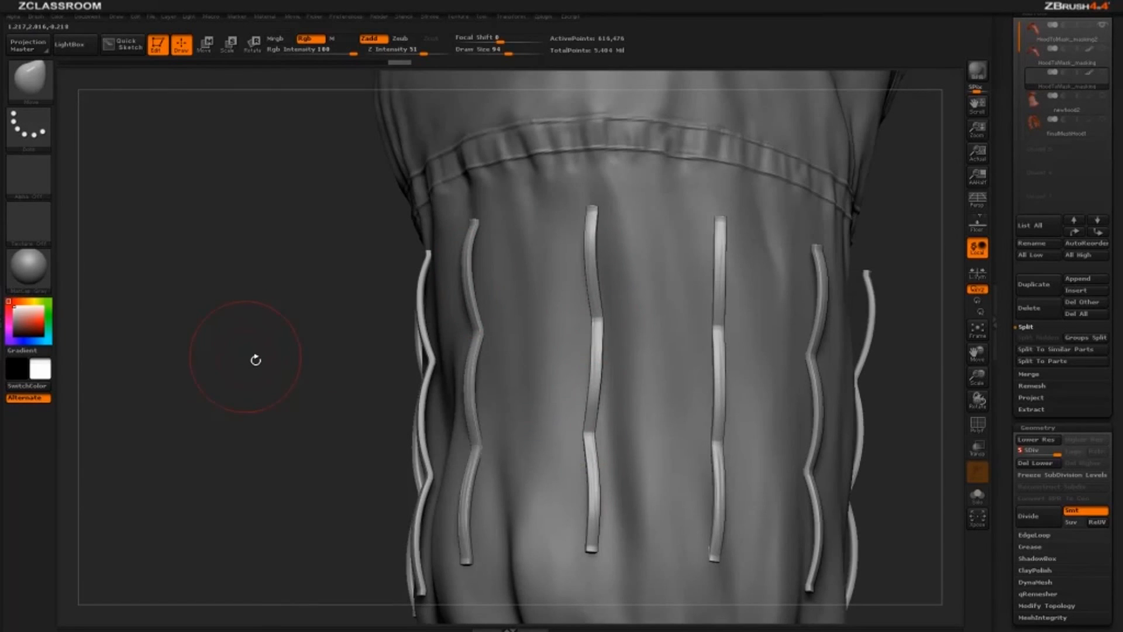
mouse_move(255, 360)
mouse_down()
mouse_move(577, 351)
mouse_move(745, 321)
mouse_move(697, 325)
mouse_move(731, 327)
mouse_up()
drag(318, 381, 816, 289)
drag(823, 330, 797, 334)
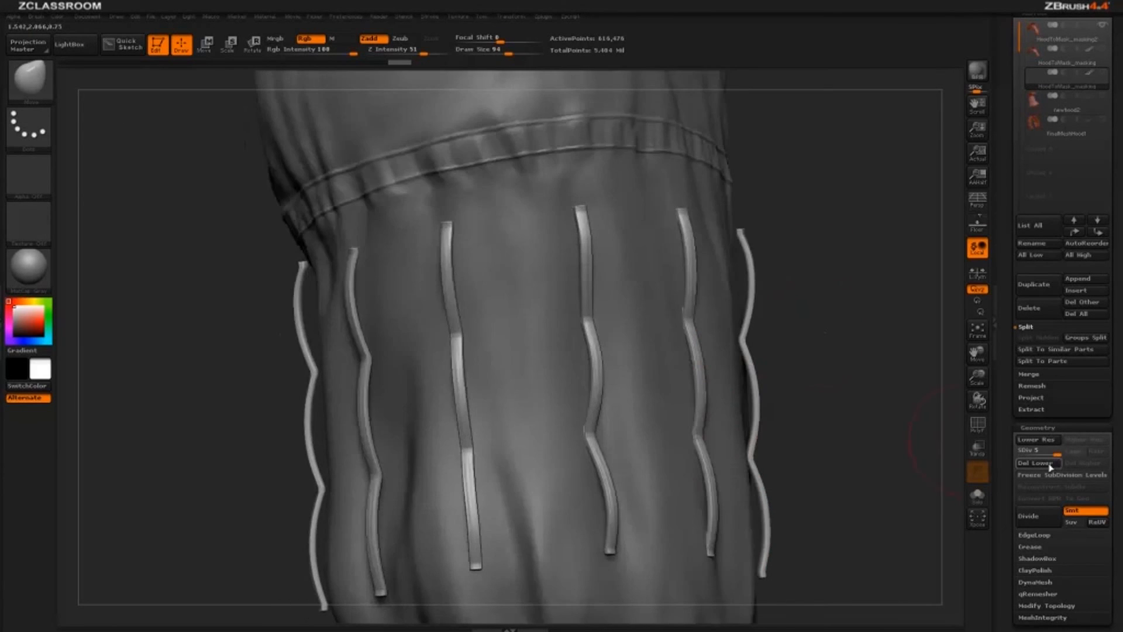
- Adjust the strap at the sleeve's outer edge with the Move brush at subdivision level 1 and return to level 5
drag(1052, 452, 1009, 452)
drag(817, 216, 755, 225)
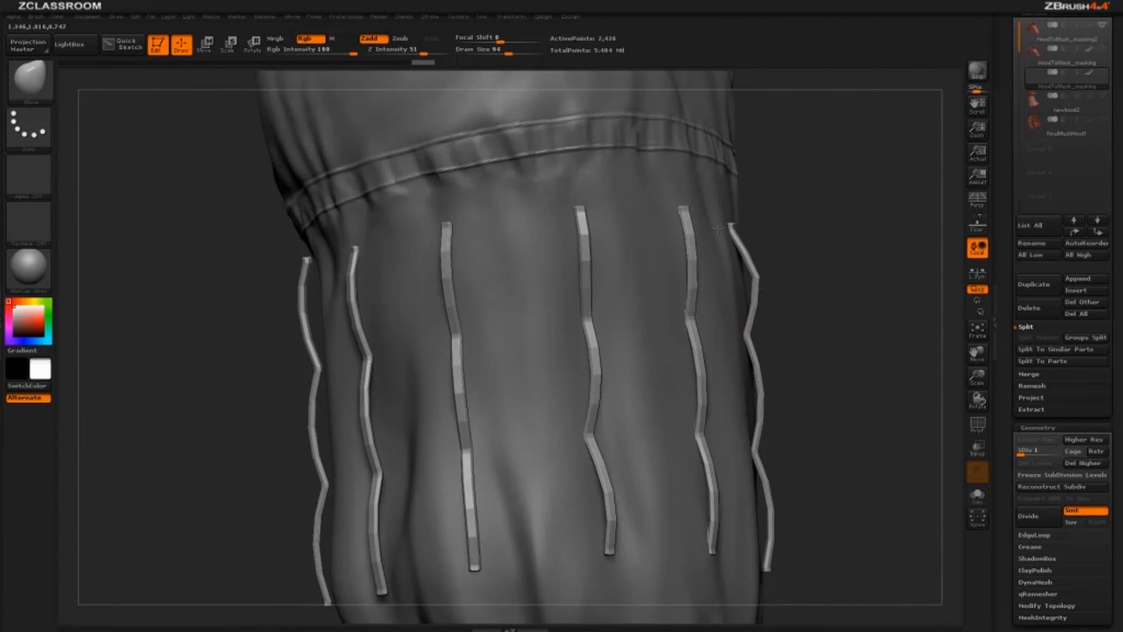
drag(756, 277, 753, 277)
mouse_move(825, 327)
mouse_down()
mouse_move(688, 345)
mouse_move(781, 354)
mouse_up()
drag(1021, 451, 1057, 454)
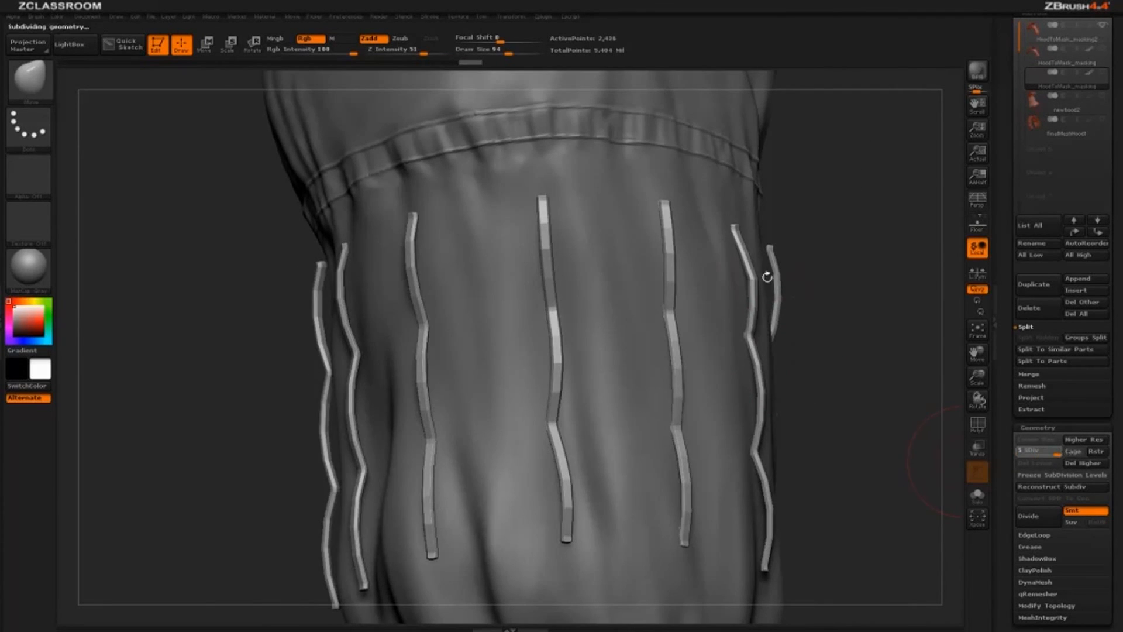
mouse_move(867, 354)
mouse_down()
mouse_move(835, 273)
mouse_move(875, 312)
mouse_move(810, 334)
mouse_move(840, 389)
mouse_move(896, 364)
mouse_move(907, 287)
mouse_up()
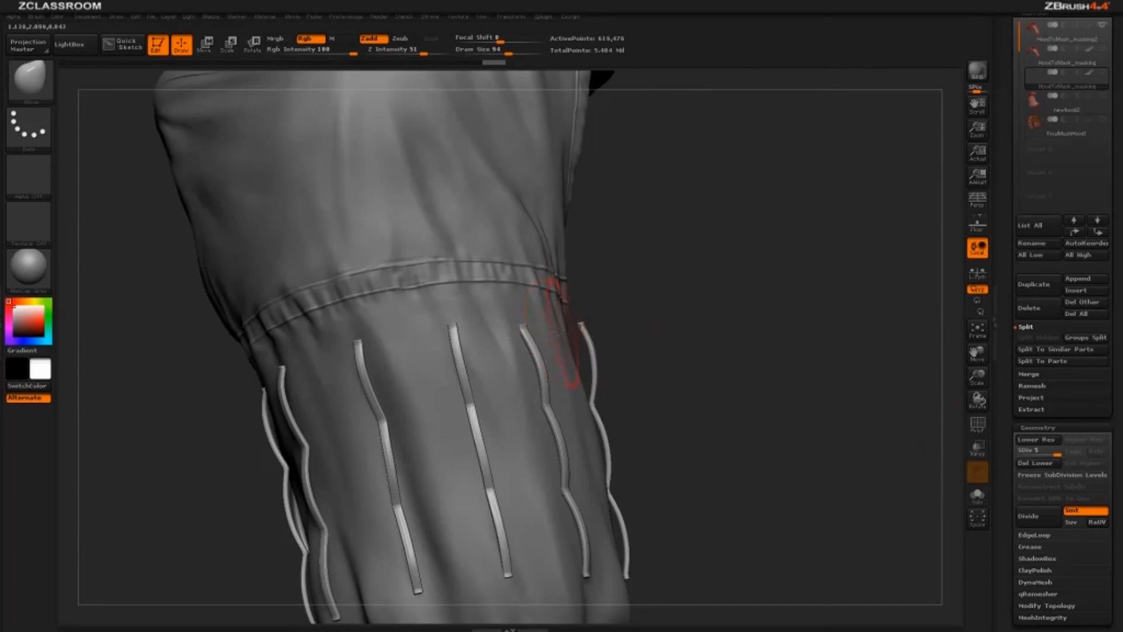
drag(581, 326, 562, 342)
- At subdivision level 1, use Transpose Rotate masking to mask all straps except the upper segment of the strap nearest the underarm
drag(658, 328, 1018, 449)
drag(756, 327, 326, 246)
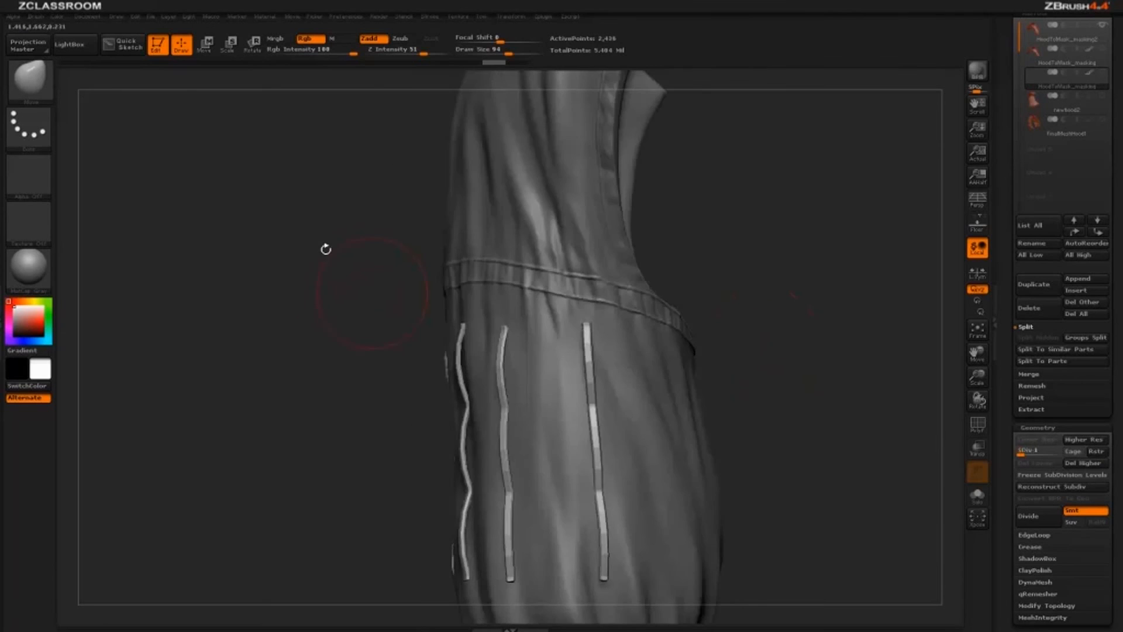
click(253, 43)
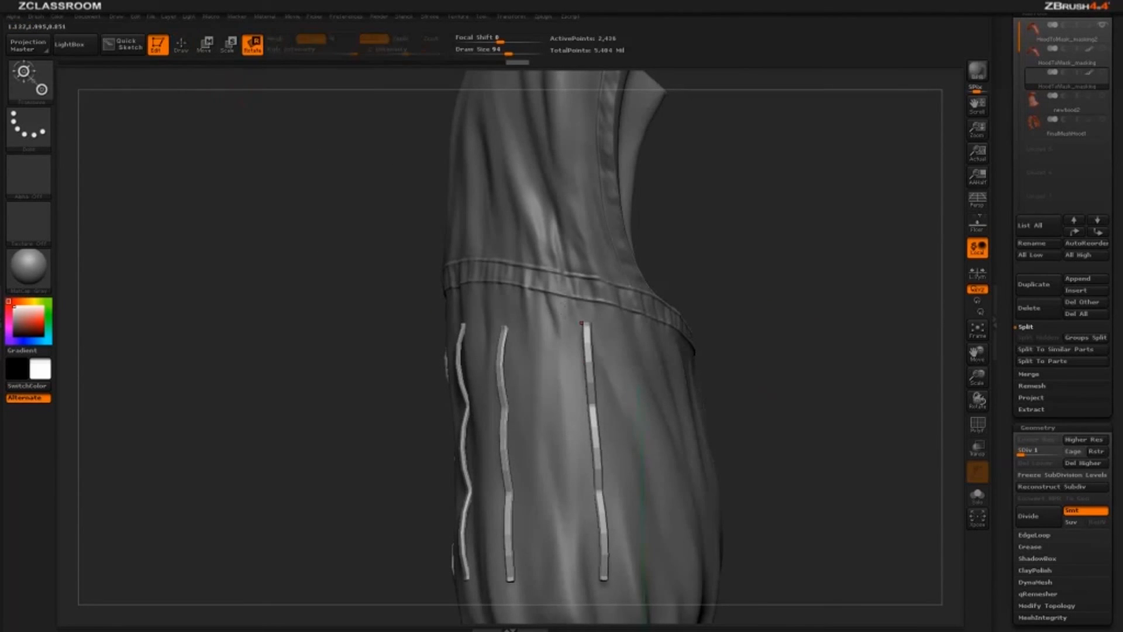
ctrl+drag(584, 322, 598, 376)
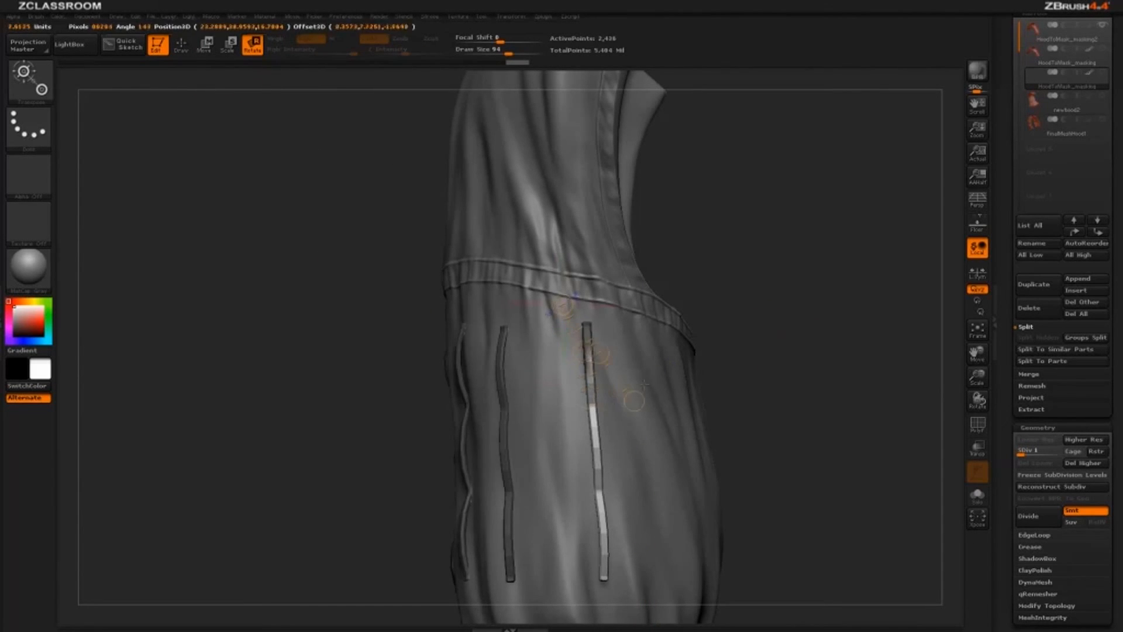
ctrl+drag(829, 431, 843, 448)
alt+drag(823, 395, 816, 351)
ctrl+drag(796, 551, 560, 286)
ctrl+click(796, 351)
ctrl+drag(807, 582, 558, 379)
alt+drag(732, 296, 721, 364)
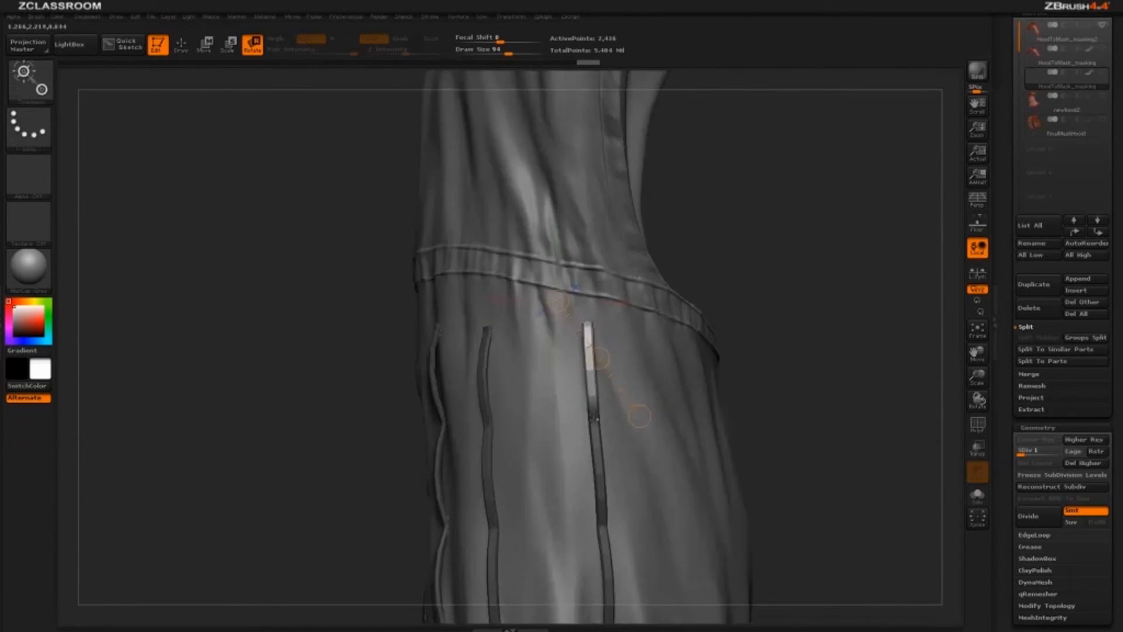
- Place a Transpose line along the underarm strap's unmasked upper segment and rotate it in against the sleeve
drag(595, 413, 589, 341)
drag(835, 242, 934, 243)
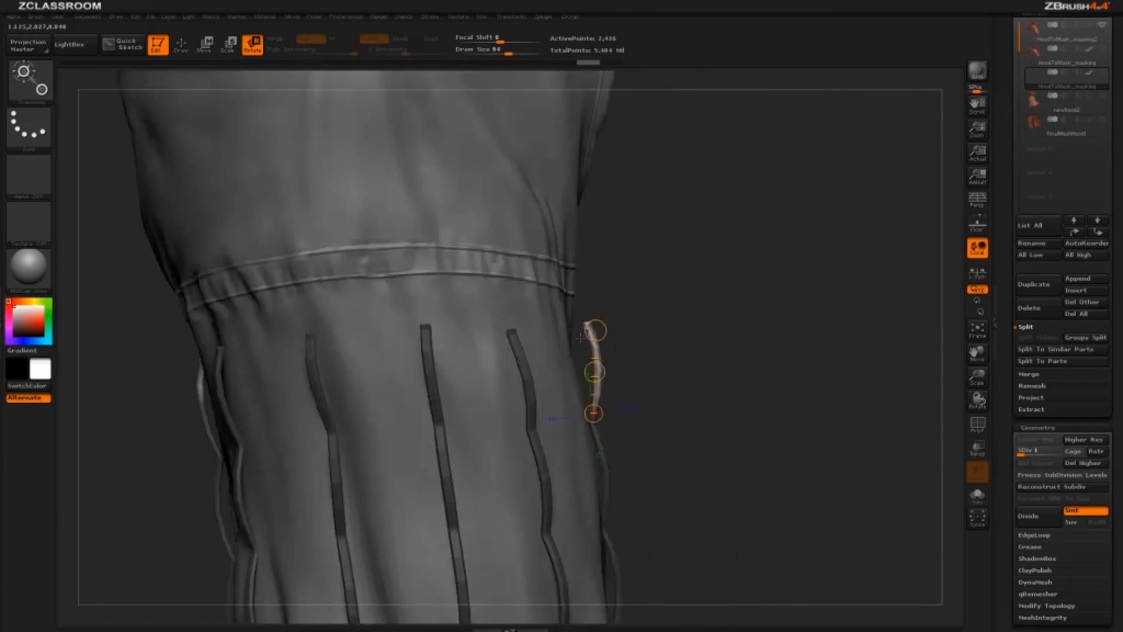
drag(594, 329, 575, 329)
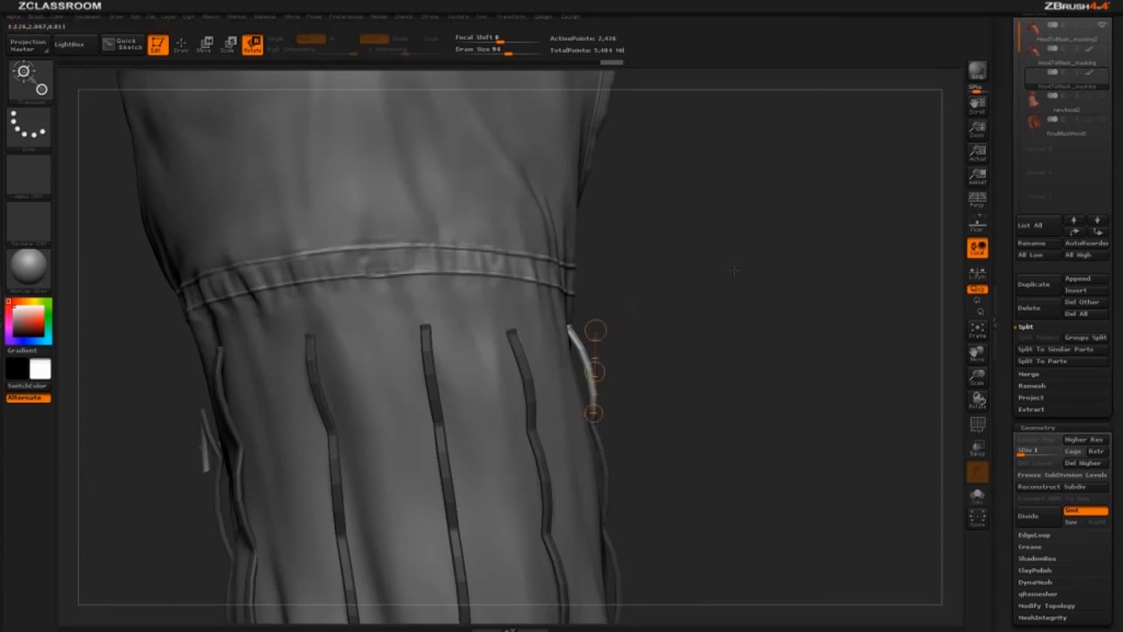
drag(733, 269, 598, 270)
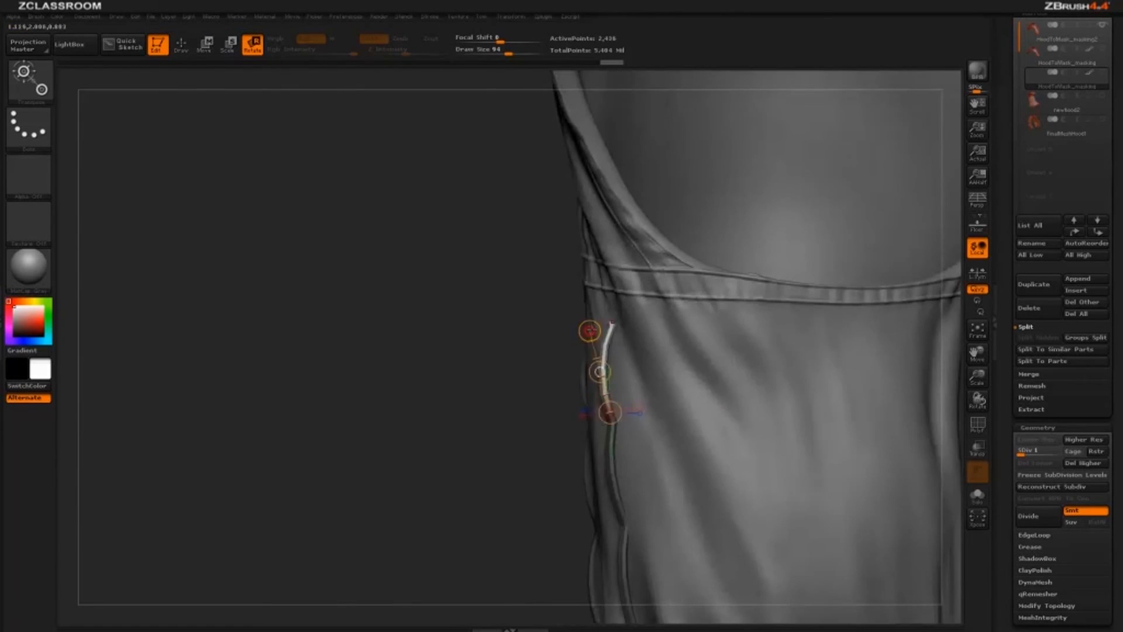
drag(587, 328, 588, 328)
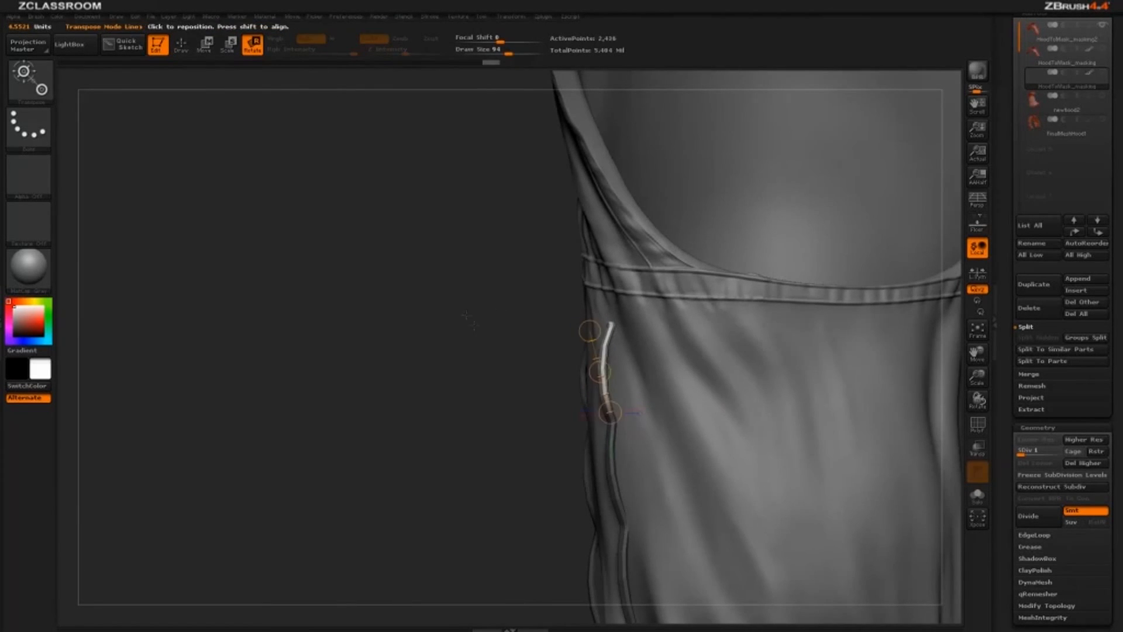
- Tilt the same upper strap segment sideways across the sleeve surface with further Transpose rotations
drag(484, 323, 576, 329)
drag(623, 364, 616, 355)
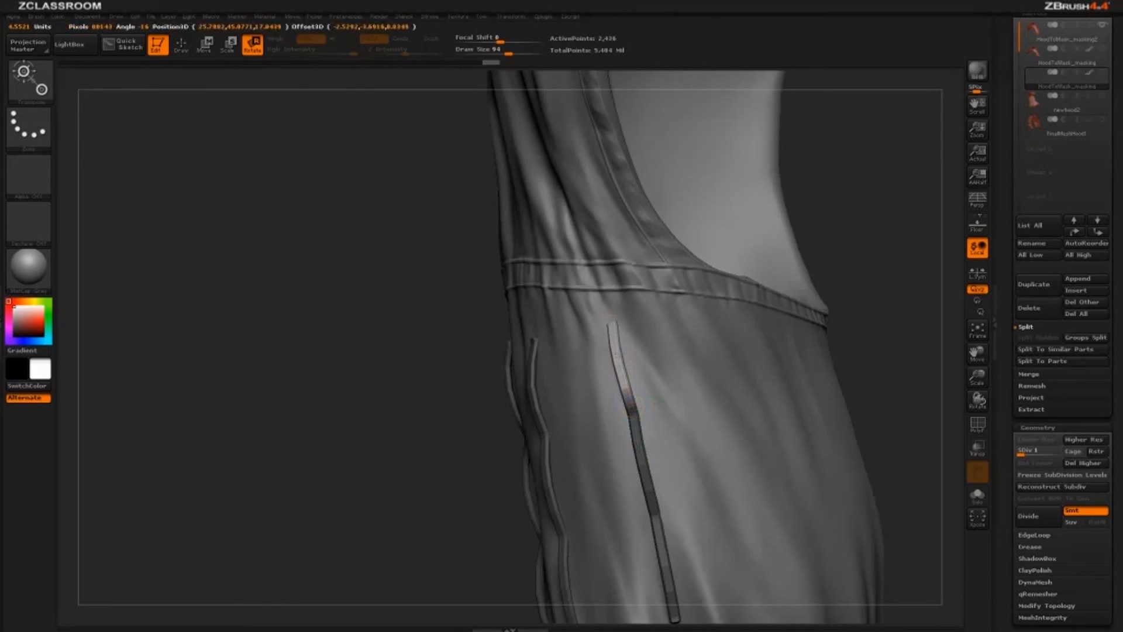
drag(923, 233, 739, 254)
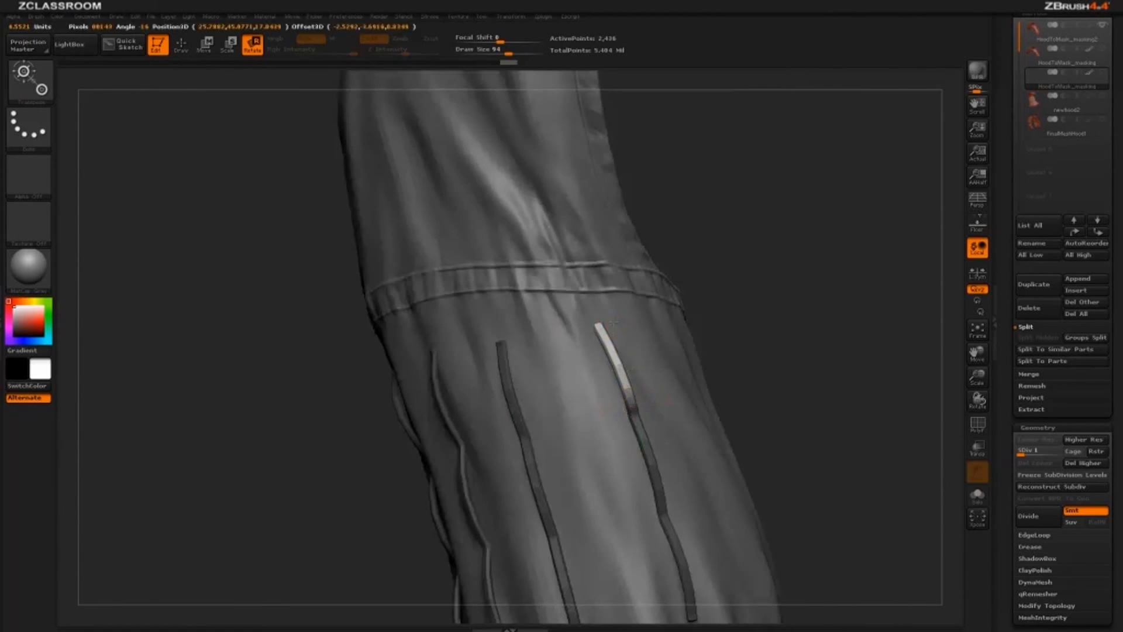
drag(612, 325, 606, 323)
mouse_move(805, 254)
mouse_down()
mouse_move(820, 249)
mouse_move(799, 256)
mouse_up()
- Check the straps' polygroups, set the Transpose brush's Mask By Polygroups to 100 and clear the mask on the straps
key(ctrl)
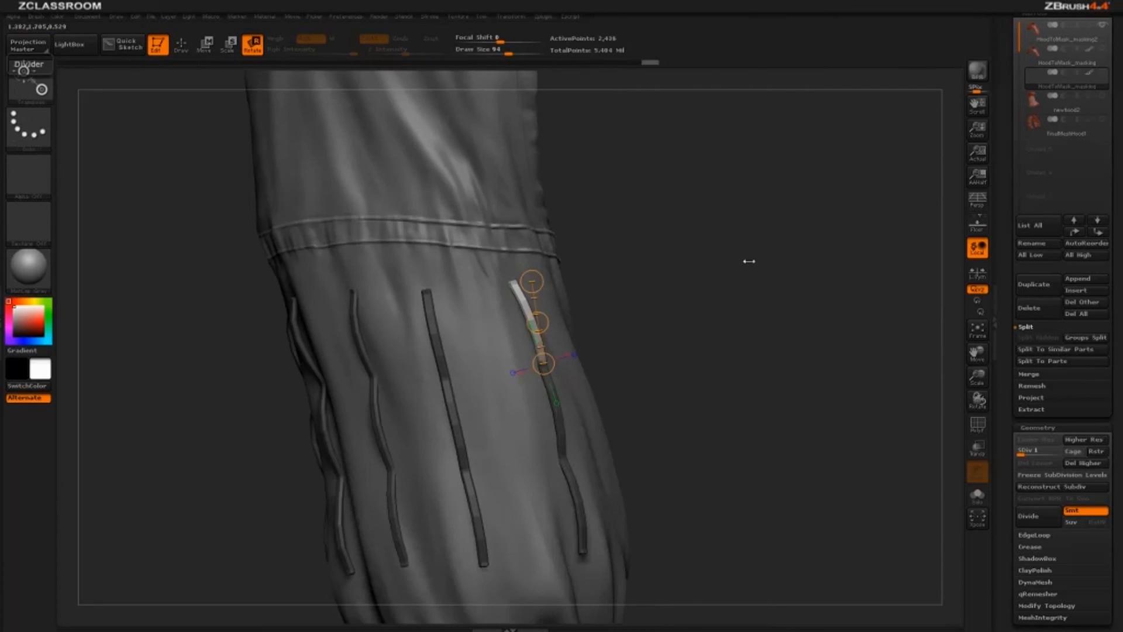
drag(747, 259, 730, 277)
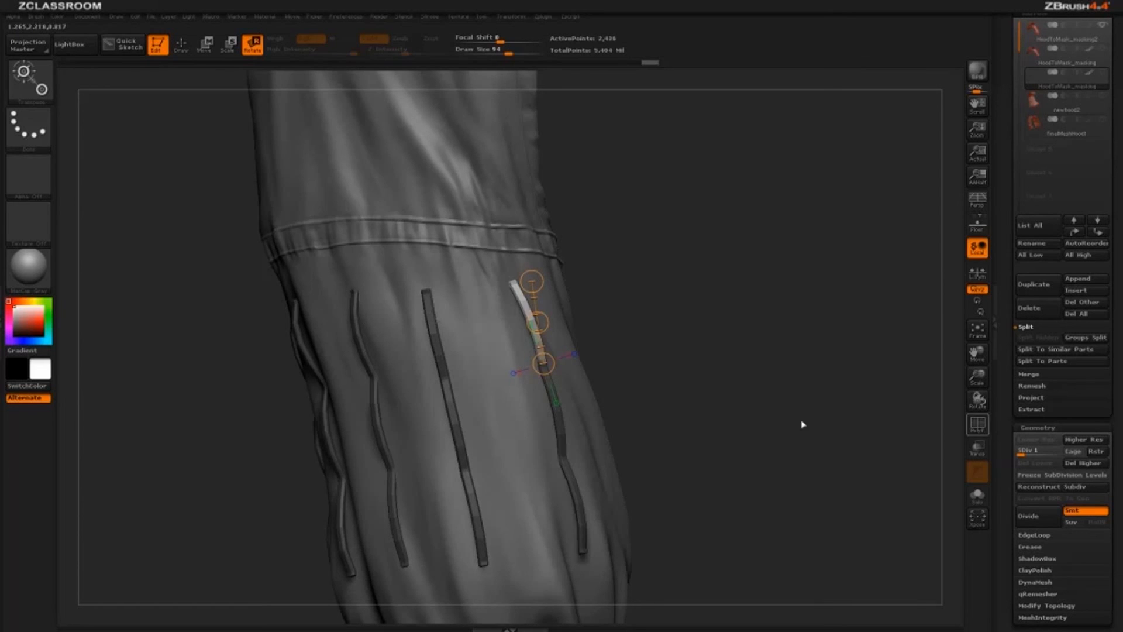
key(shift+f)
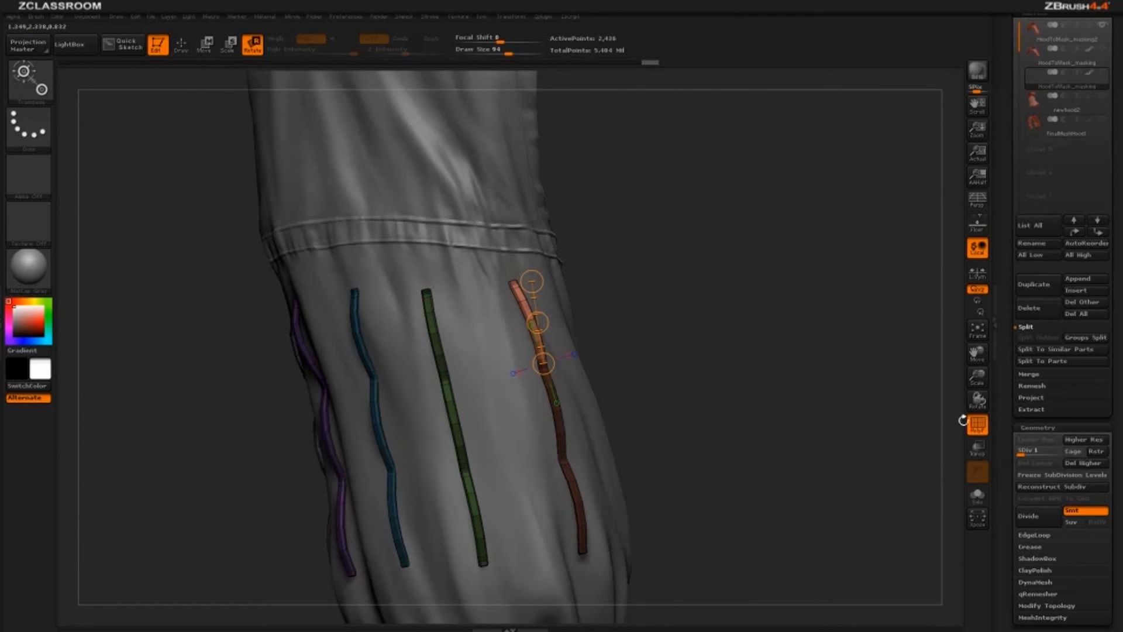
key(shift+f)
click(36, 17)
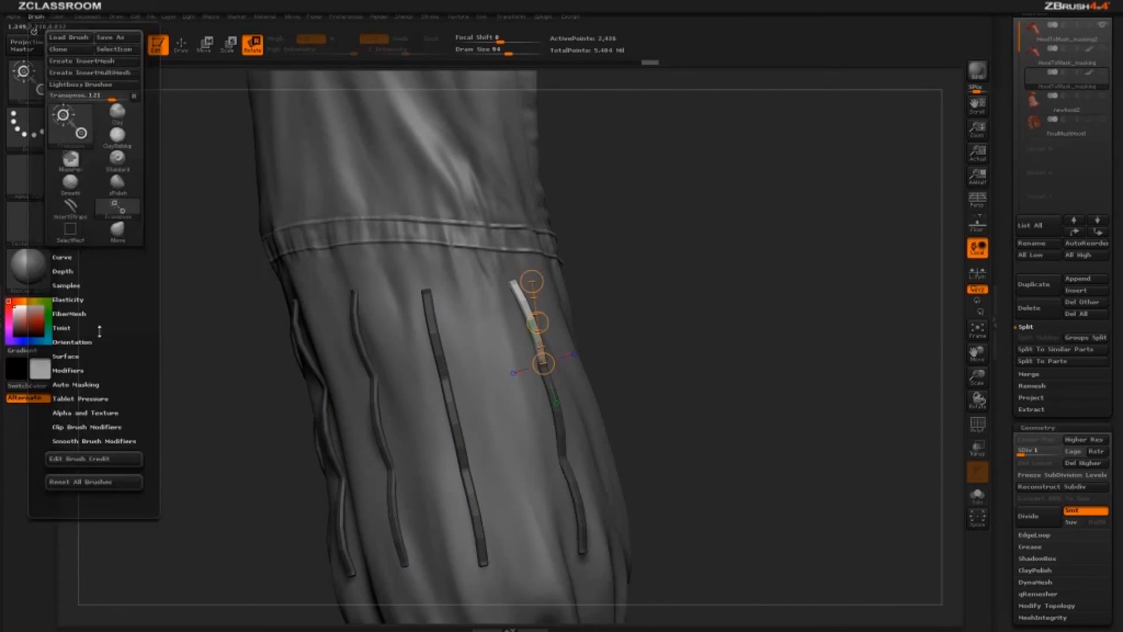
click(89, 384)
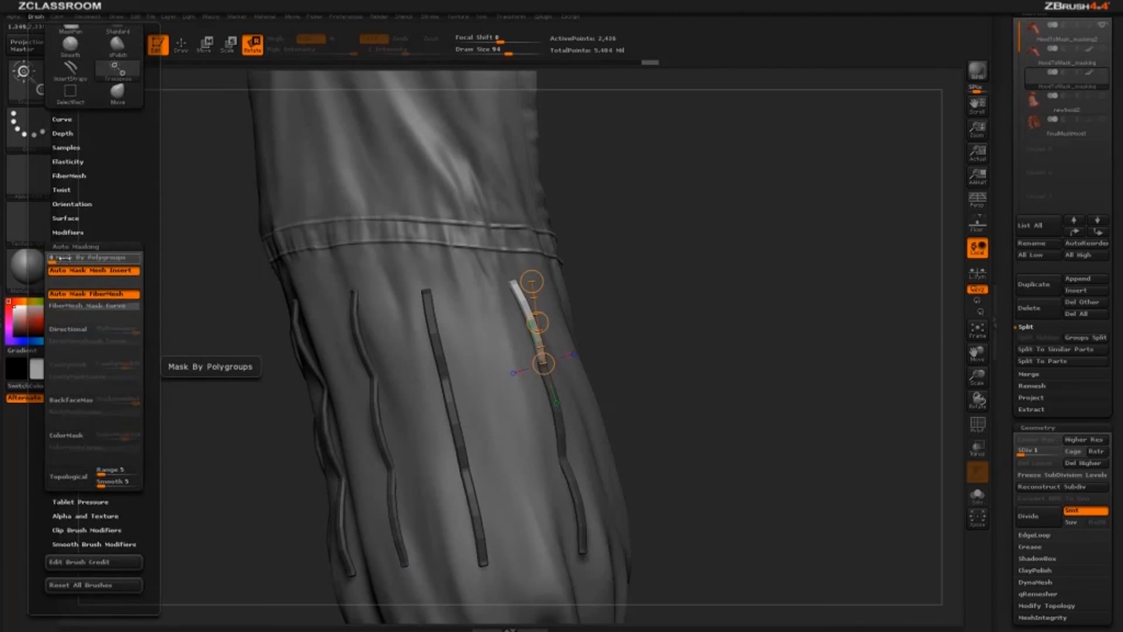
drag(82, 257, 148, 255)
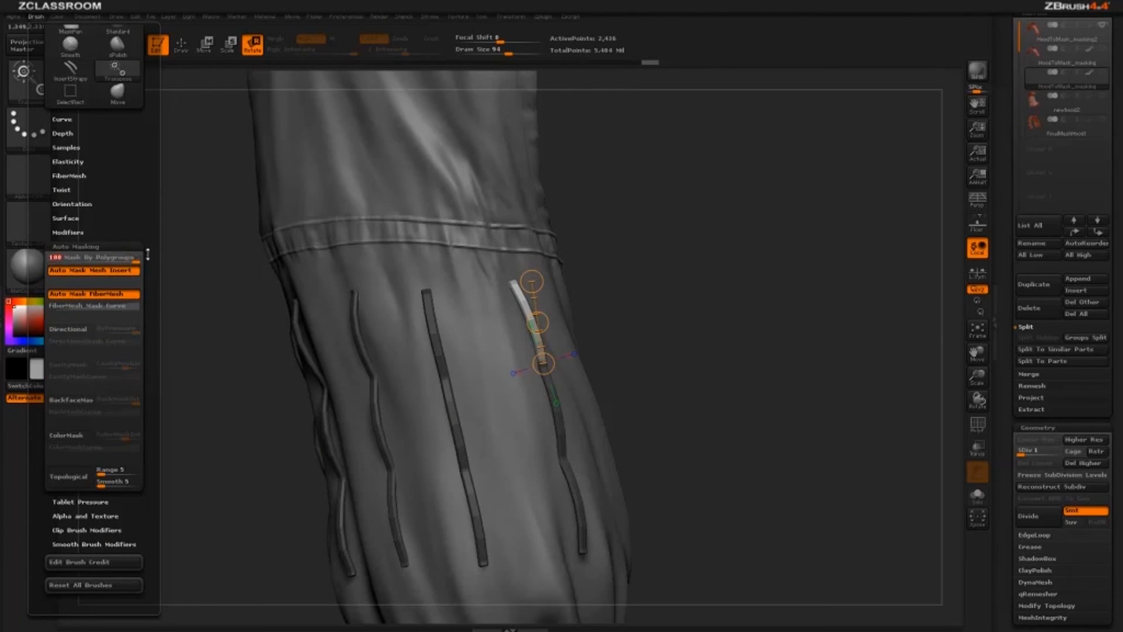
ctrl+drag(627, 187, 646, 258)
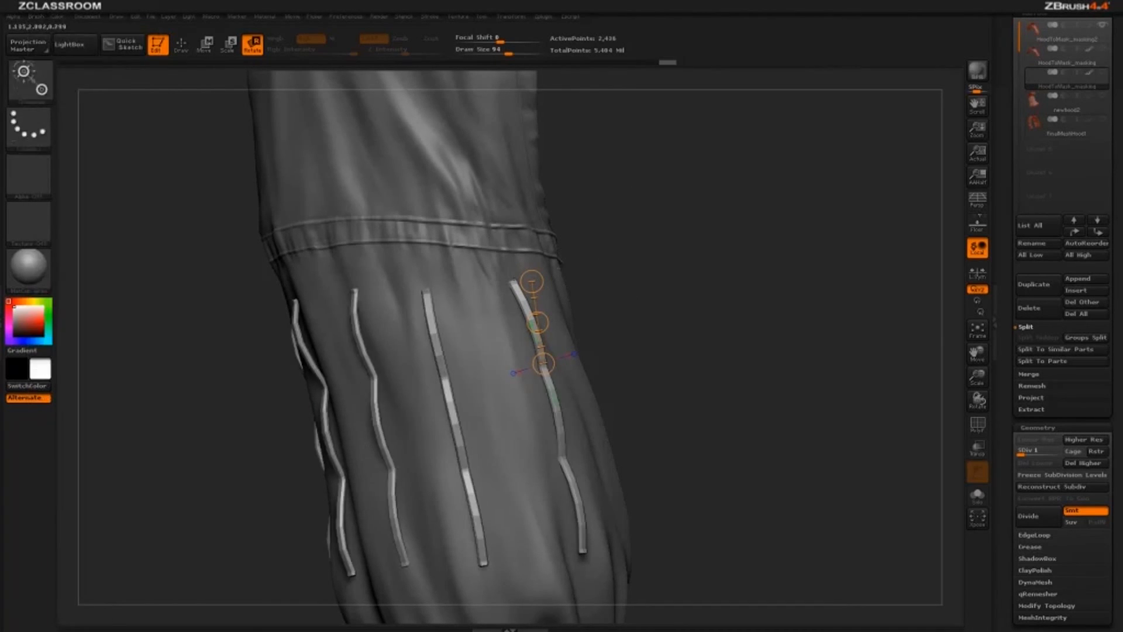
- Try the Move brush on the bends of the middle and underarm straps and undo the last stroke
click(181, 45)
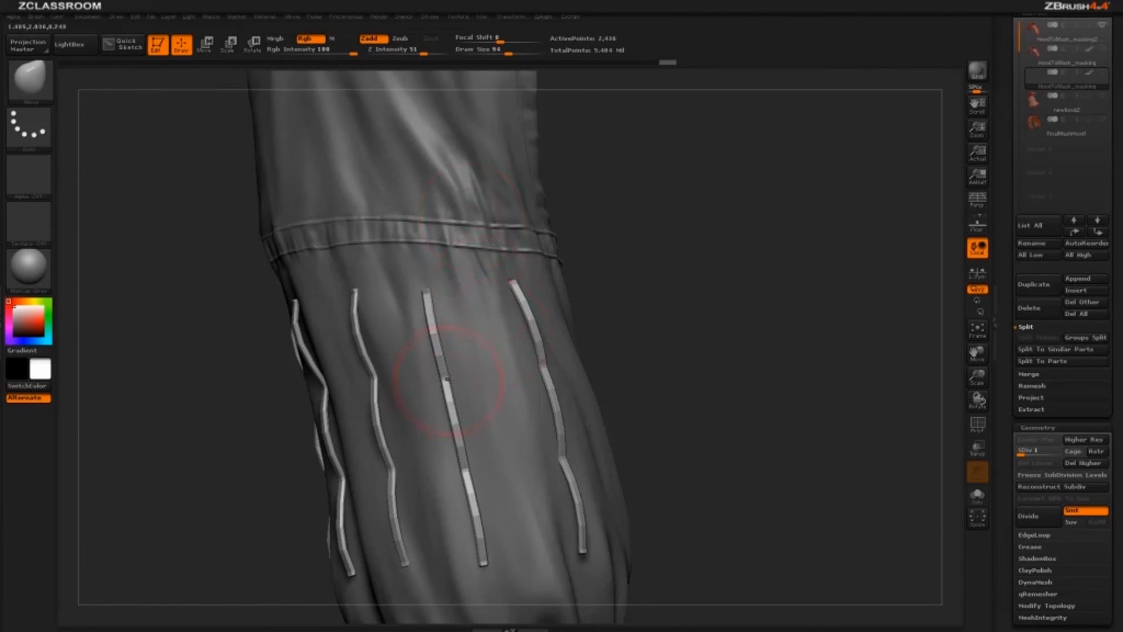
mouse_move(436, 378)
mouse_down()
mouse_move(504, 372)
mouse_move(432, 380)
mouse_move(445, 380)
mouse_up()
drag(544, 357, 545, 349)
key(ctrl+z)
- Place a Transpose line along the whole underarm strap and rotate the strap slightly about its lower end
mouse_move(645, 243)
mouse_down()
mouse_move(659, 247)
mouse_move(527, 296)
mouse_move(553, 307)
mouse_up()
key(r)
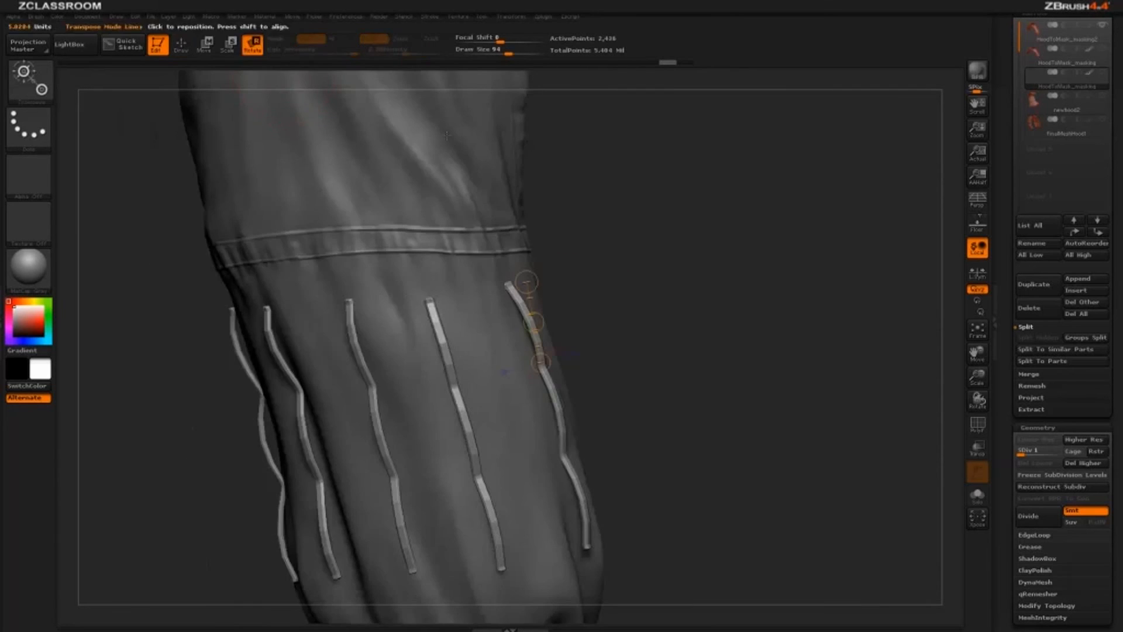
drag(711, 374, 667, 377)
drag(516, 345, 606, 542)
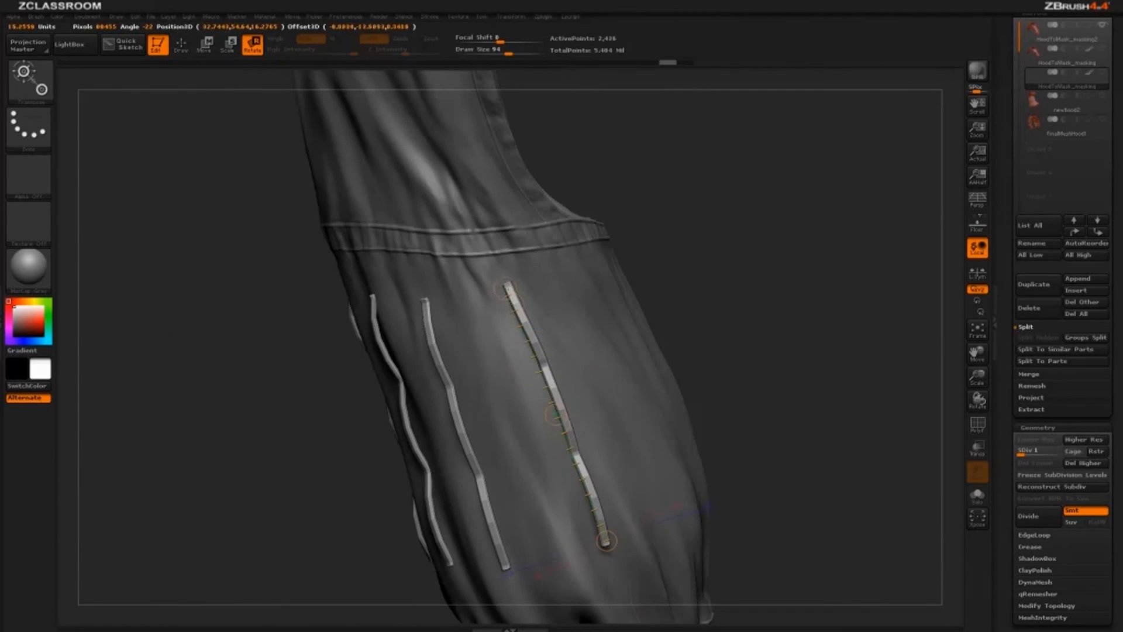
mouse_move(507, 293)
mouse_down()
mouse_move(451, 313)
mouse_move(524, 281)
mouse_move(513, 286)
mouse_up()
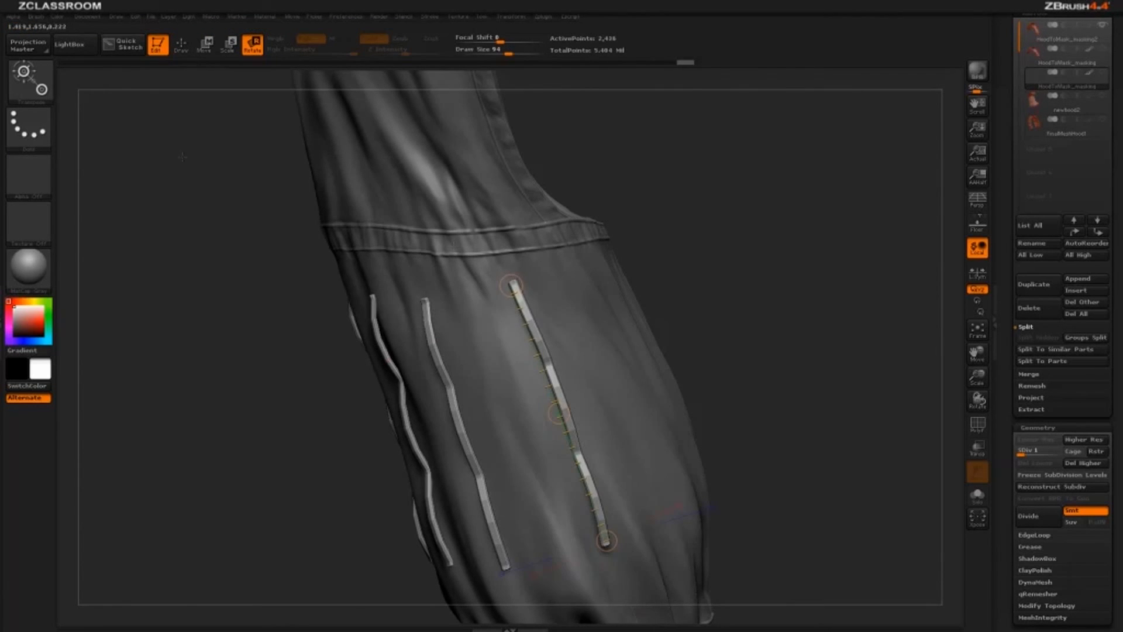
- Try rotating the underarm strap with Mask By Polygroups turned down and undo the rotation
click(36, 16)
drag(130, 398, 49, 398)
mouse_move(512, 285)
mouse_down()
mouse_move(491, 301)
mouse_move(508, 287)
mouse_up()
key(ctrl+z)
- Display the polygroups and, with Mask By Polygroups at 100, rotate the underarm strap and the strap beside it individually
click(977, 427)
drag(790, 351, 866, 366)
drag(598, 307, 127, 133)
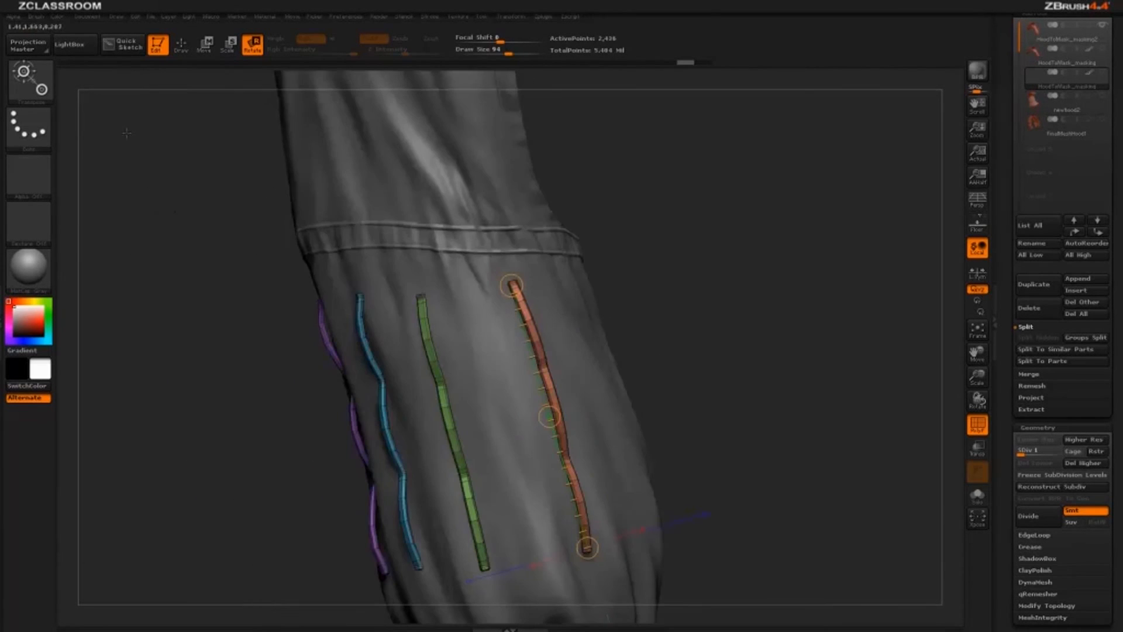
click(36, 17)
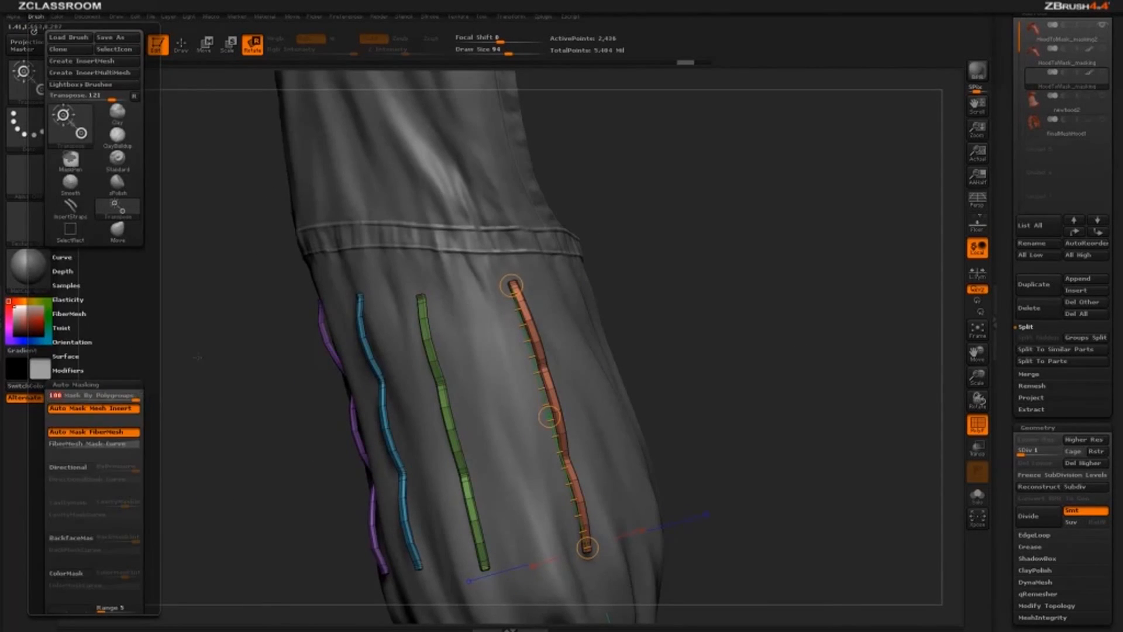
mouse_move(511, 285)
mouse_down()
mouse_move(461, 305)
mouse_move(523, 284)
mouse_up()
mouse_move(420, 301)
mouse_down()
mouse_move(485, 565)
mouse_move(430, 299)
mouse_up()
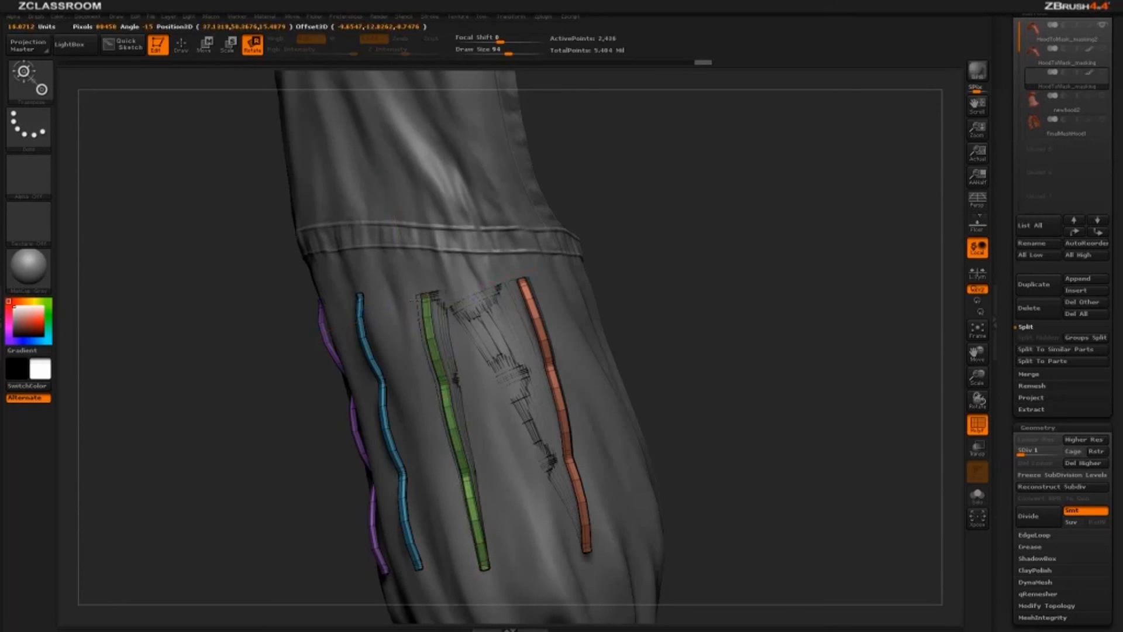
- Turn off the PolyFrame display, set the strap subtool to subdivision level 5 and examine the straps on both sleeves
drag(702, 264, 837, 430)
drag(781, 285, 842, 377)
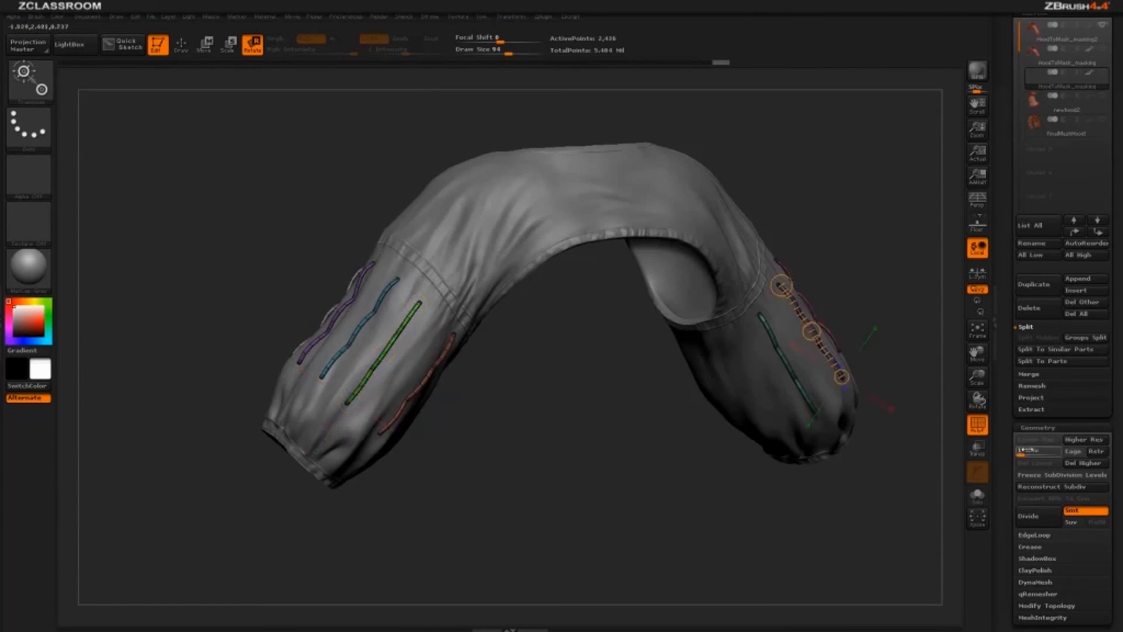
click(978, 430)
mouse_move(833, 199)
mouse_down()
mouse_move(520, 283)
mouse_move(220, 76)
mouse_up()
click(181, 44)
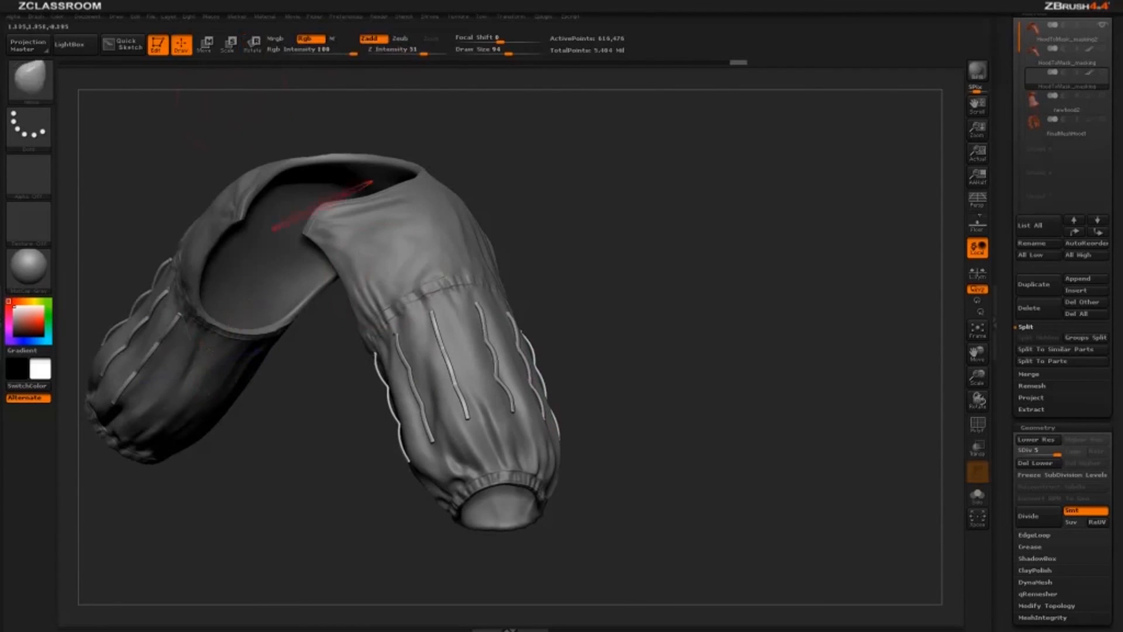
drag(667, 228, 751, 260)
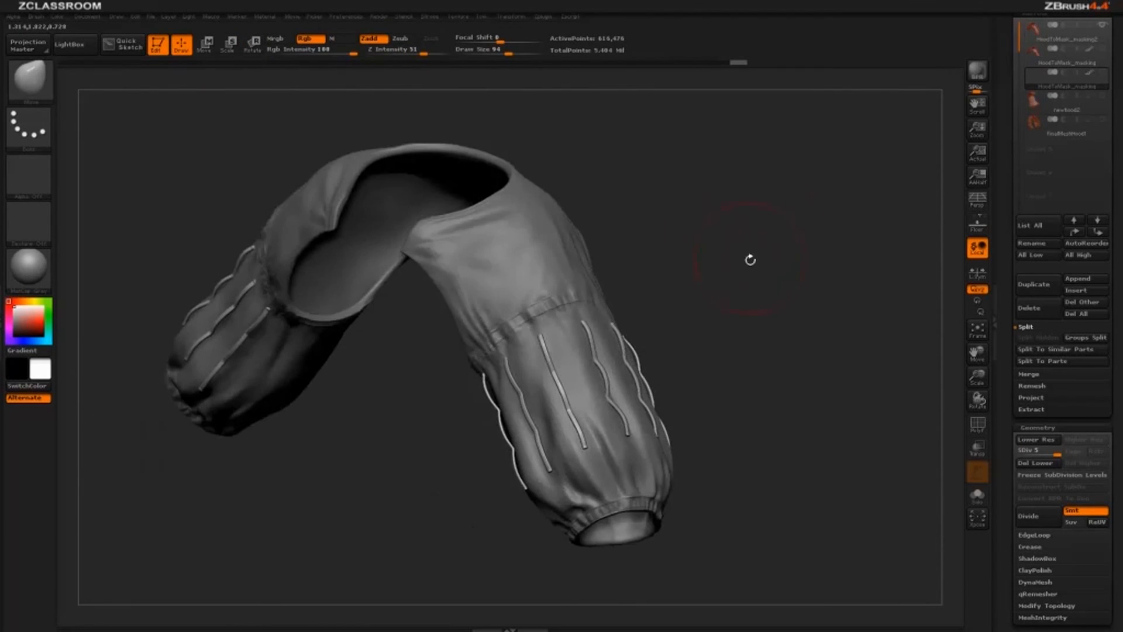
drag(640, 342, 664, 298)
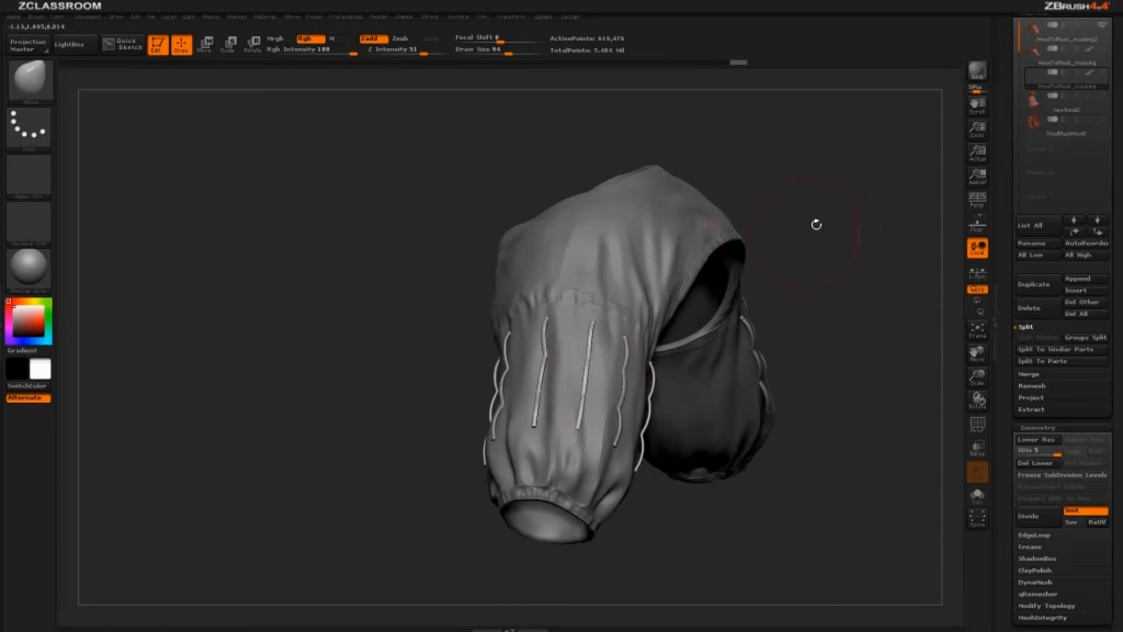
drag(817, 225, 560, 287)
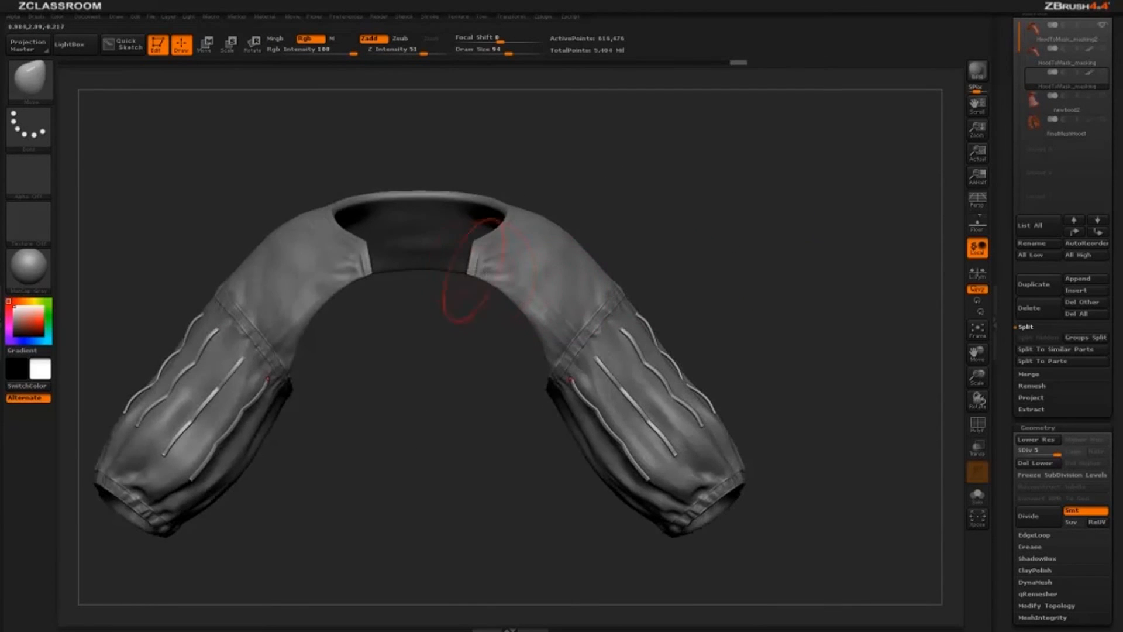